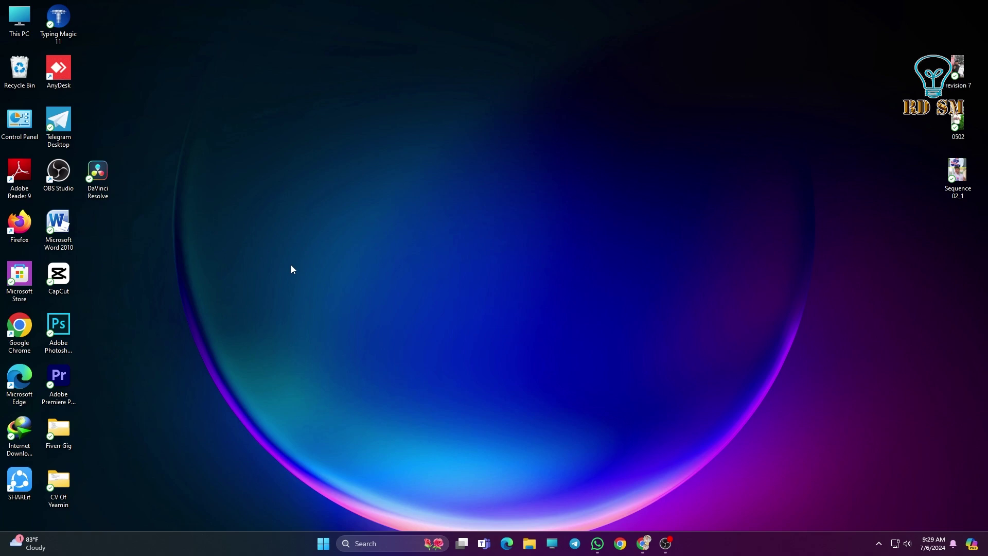
# Switch to the Chrome window showing the Budget Collection store, search Google for WP Rocket in a new tab, and open the official site
pyautogui.moveTo(643, 542)
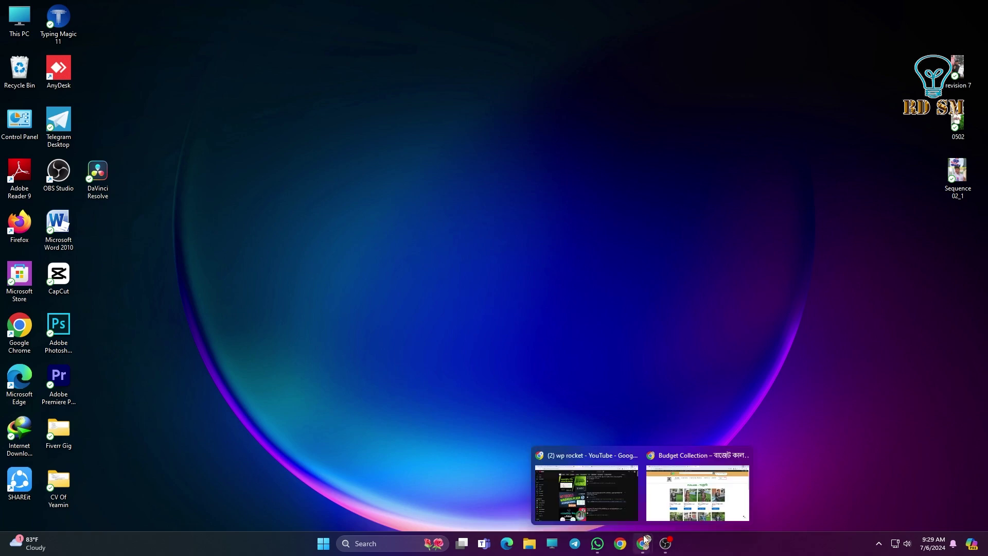
pyautogui.click(698, 486)
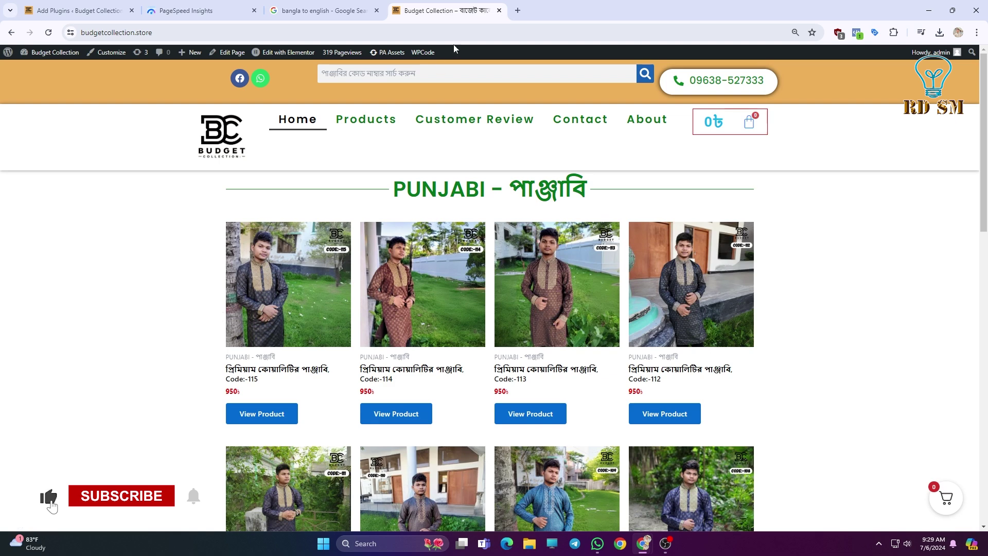
pyautogui.click(518, 10)
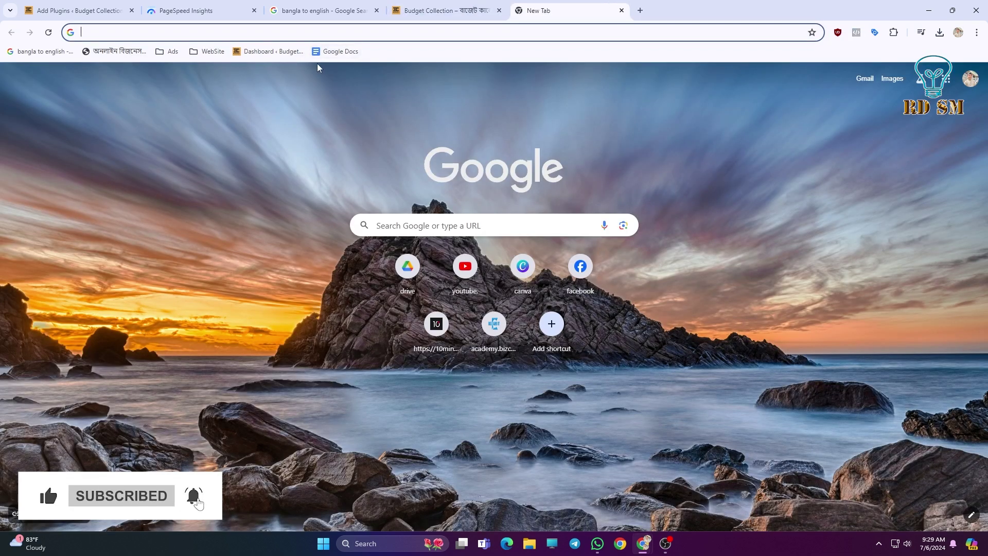
pyautogui.write('e')
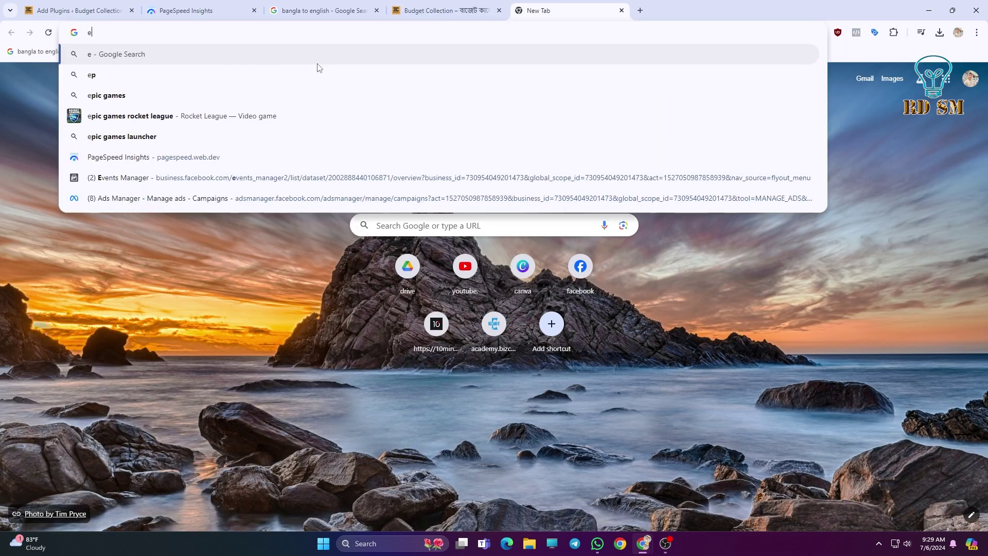
pyautogui.press('BackSpace')
pyautogui.write('wp')
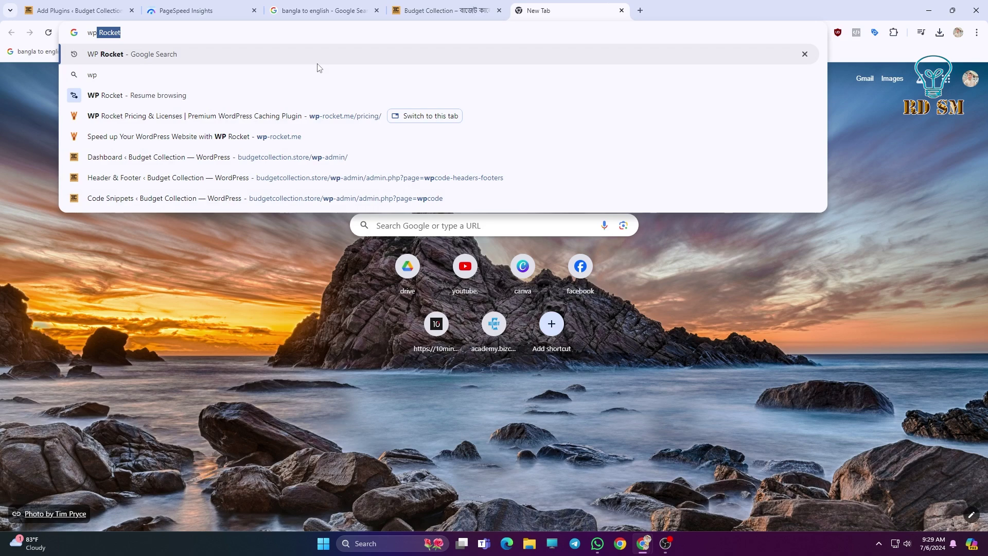
pyautogui.press('Return')
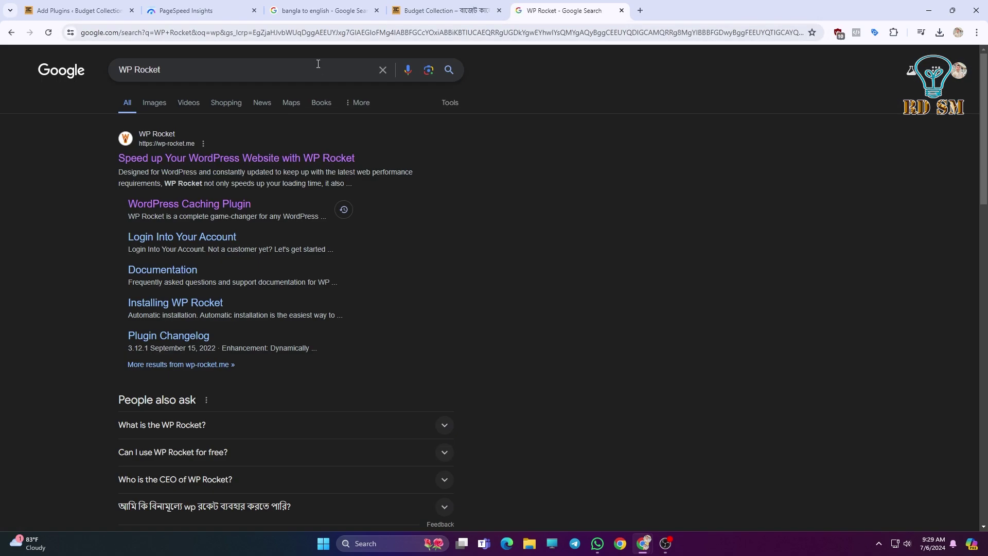
pyautogui.click(136, 159)
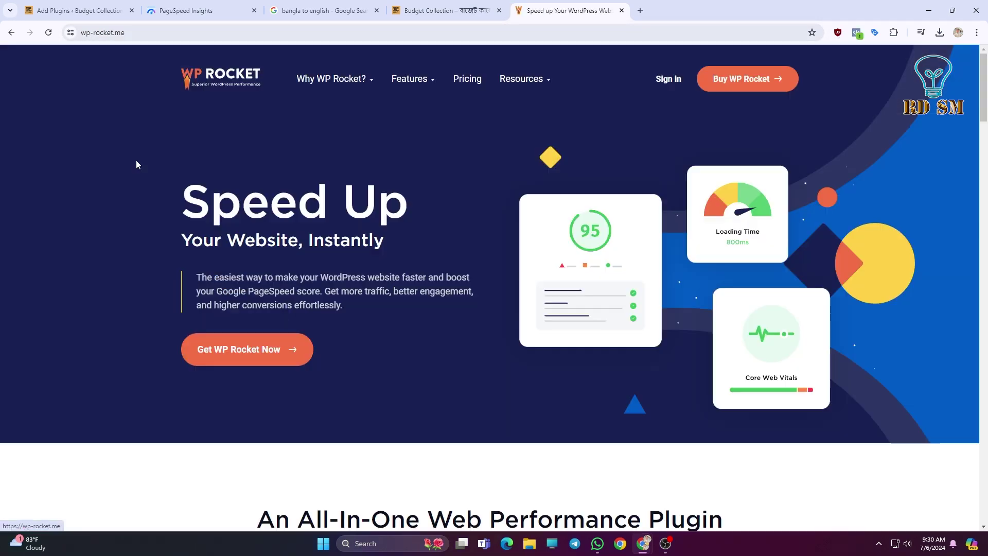
# Open the WP Rocket pricing page and review the Infinite, Plus and Single license plans
pyautogui.click(138, 34)
pyautogui.click(59, 89)
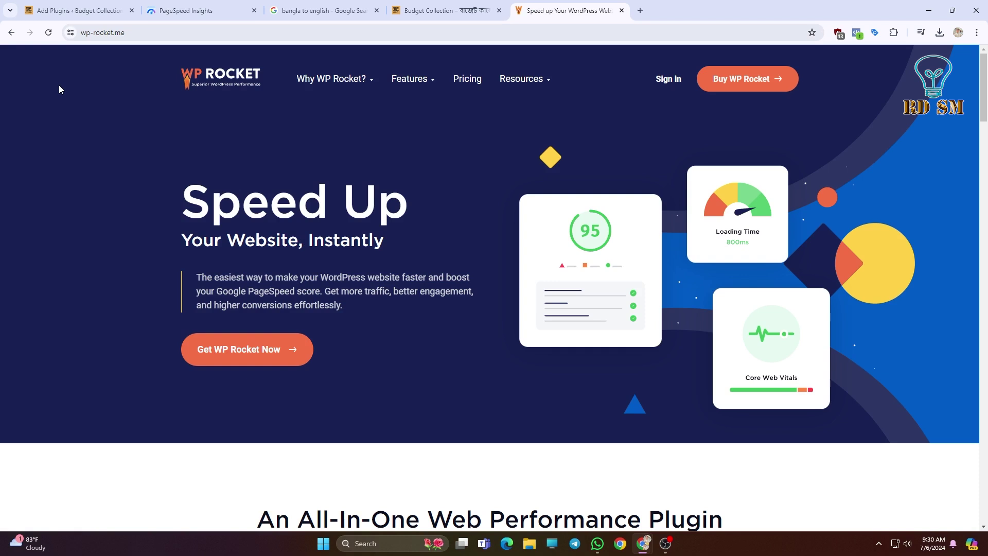
pyautogui.click(737, 83)
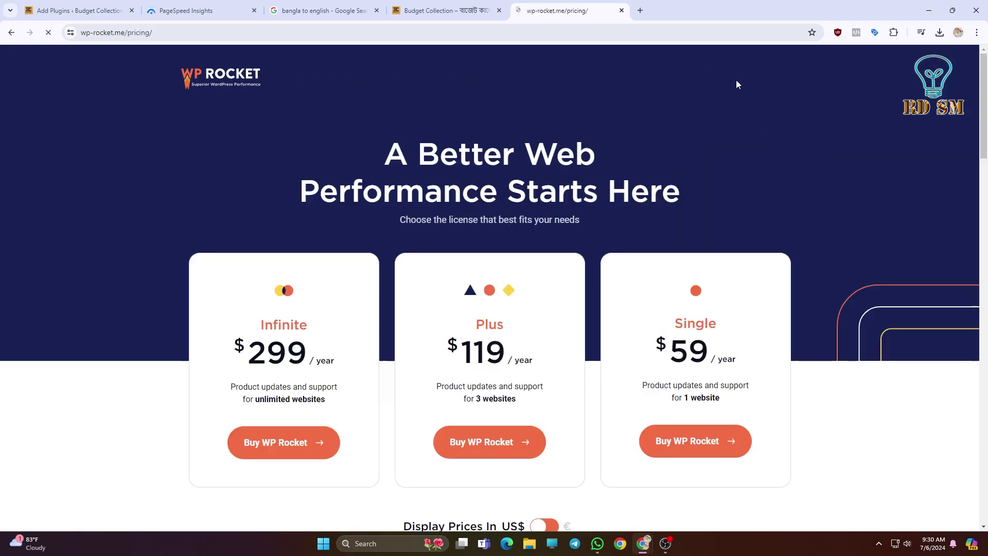
pyautogui.scroll(-2, 585, 252)
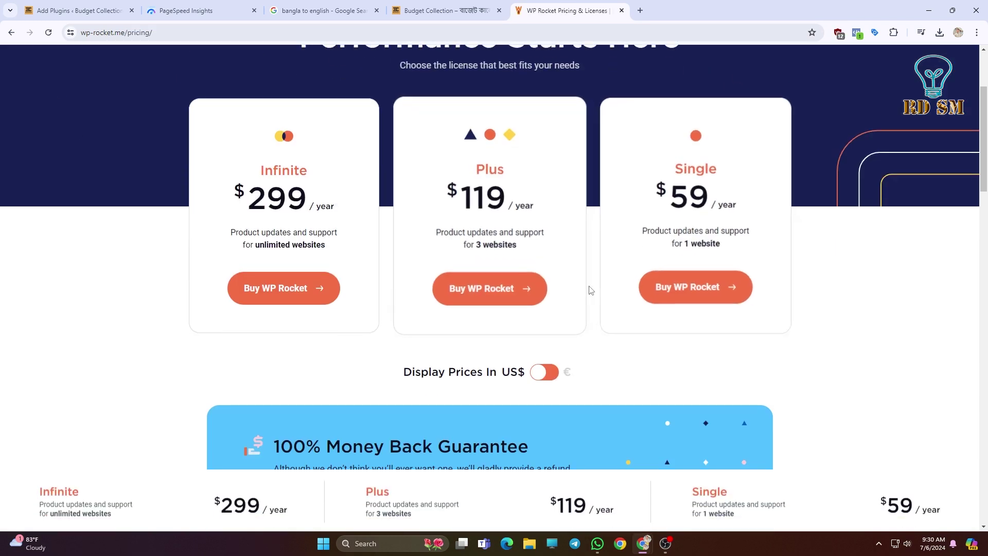
pyautogui.scroll(3, 589, 286)
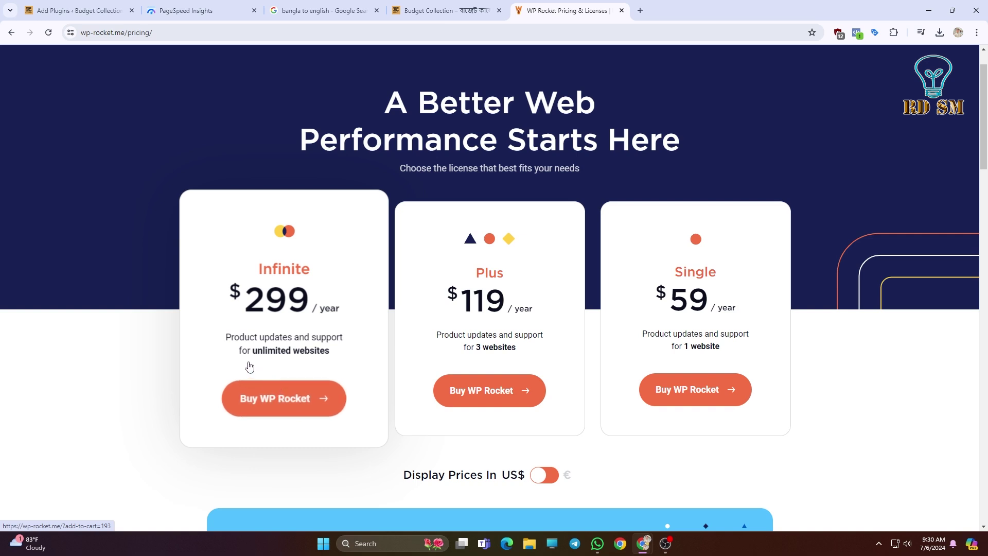
# Look through the Budget Collection store's home page and Products page, ending on the home page
pyautogui.click(442, 10)
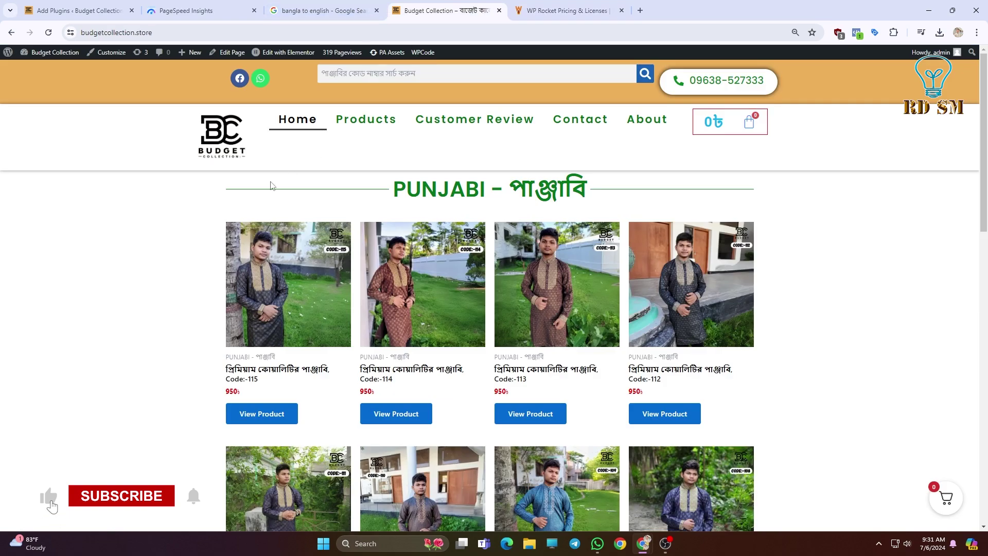
pyautogui.scroll(-20, 693, 320)
pyautogui.scroll(17, 766, 338)
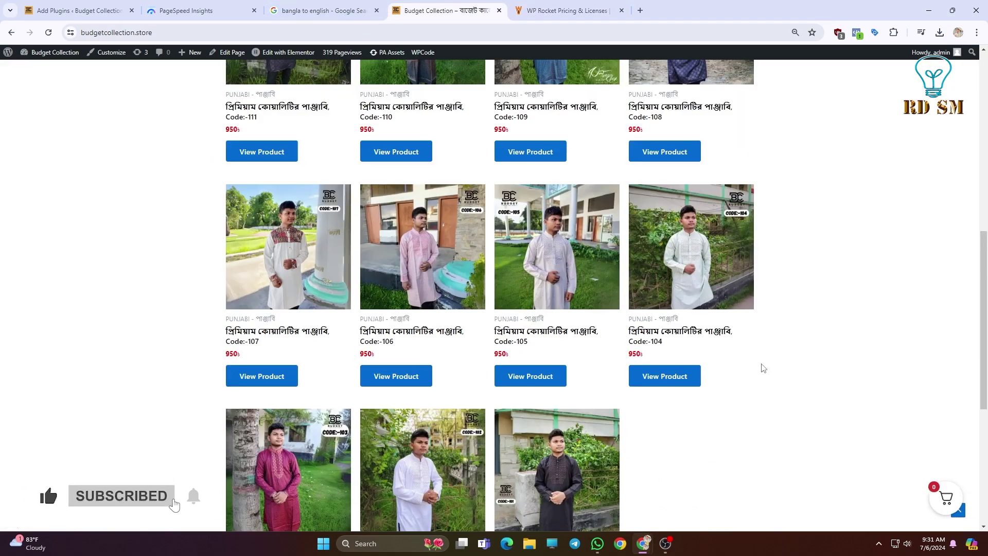
pyautogui.scroll(3, 764, 368)
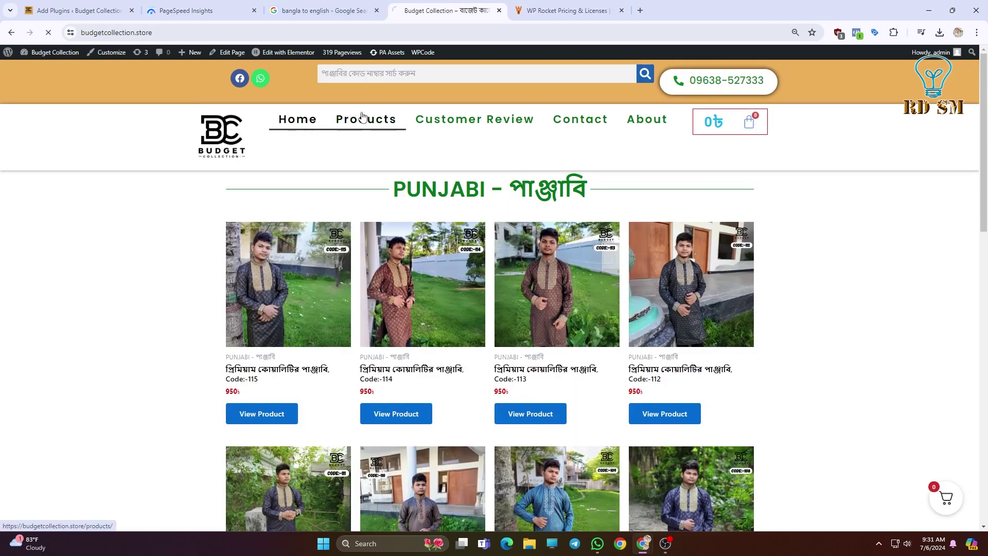
pyautogui.click(432, 121)
pyautogui.click(360, 126)
pyautogui.scroll(-8, 393, 236)
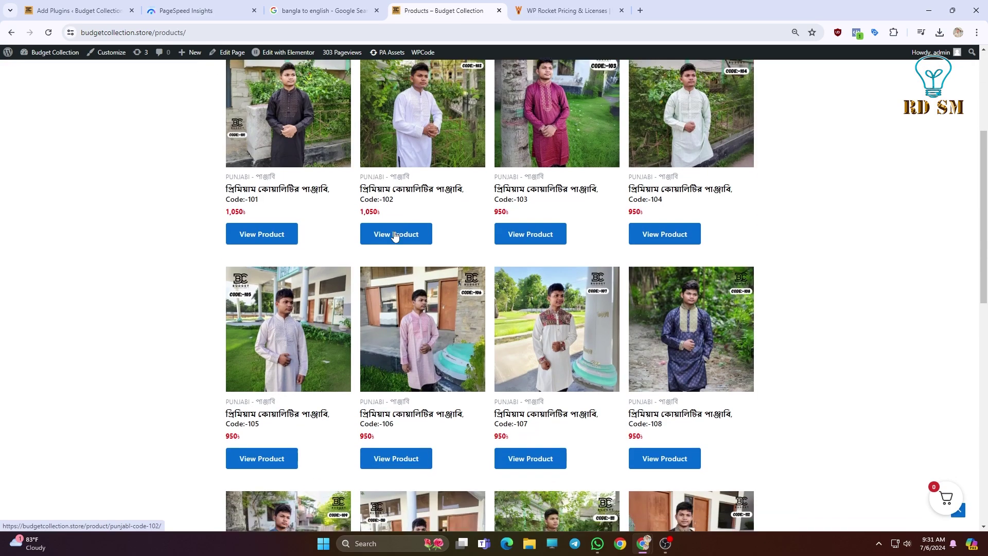
pyautogui.scroll(8, 381, 236)
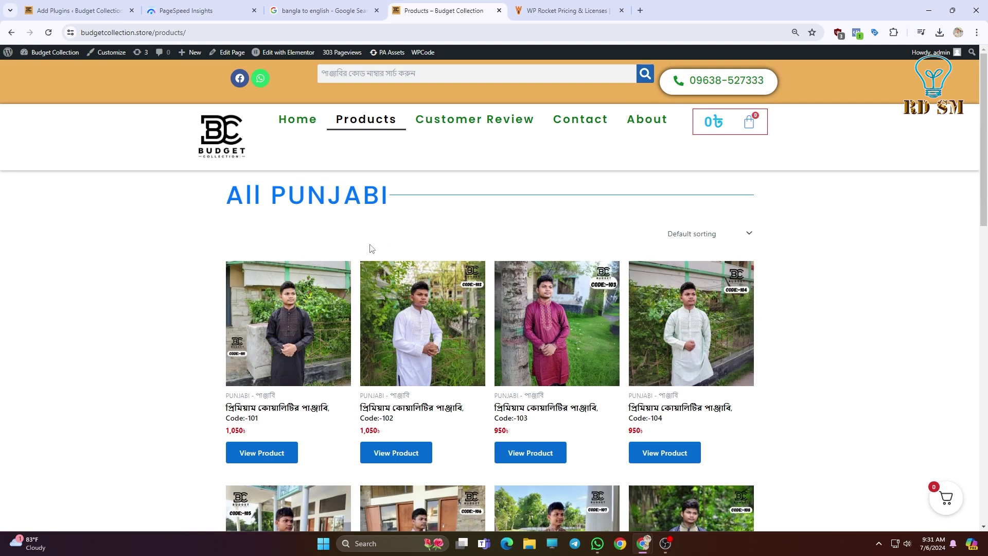
pyautogui.click(297, 118)
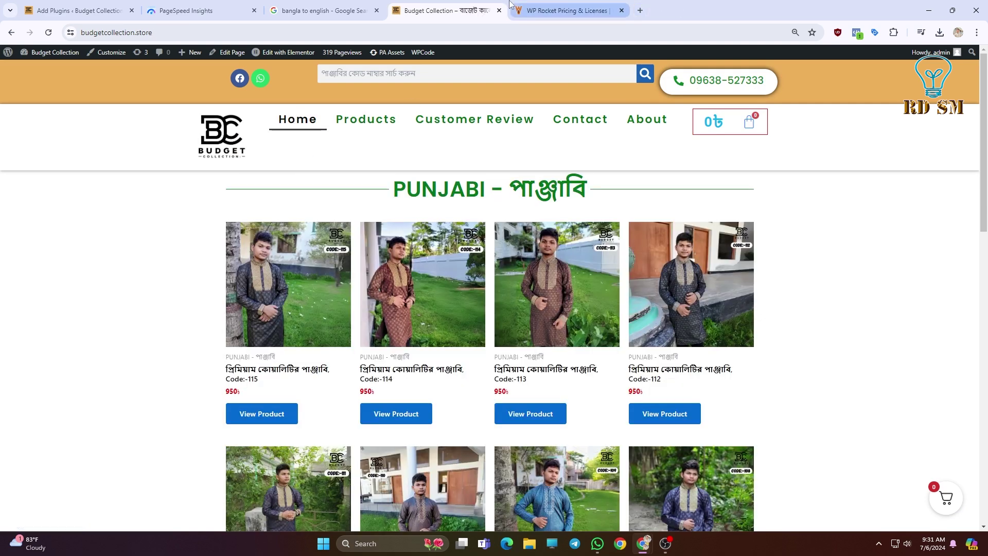
# Copy the web address of the Budget Collection store's home page
pyautogui.click(533, 5)
pyautogui.click(446, 4)
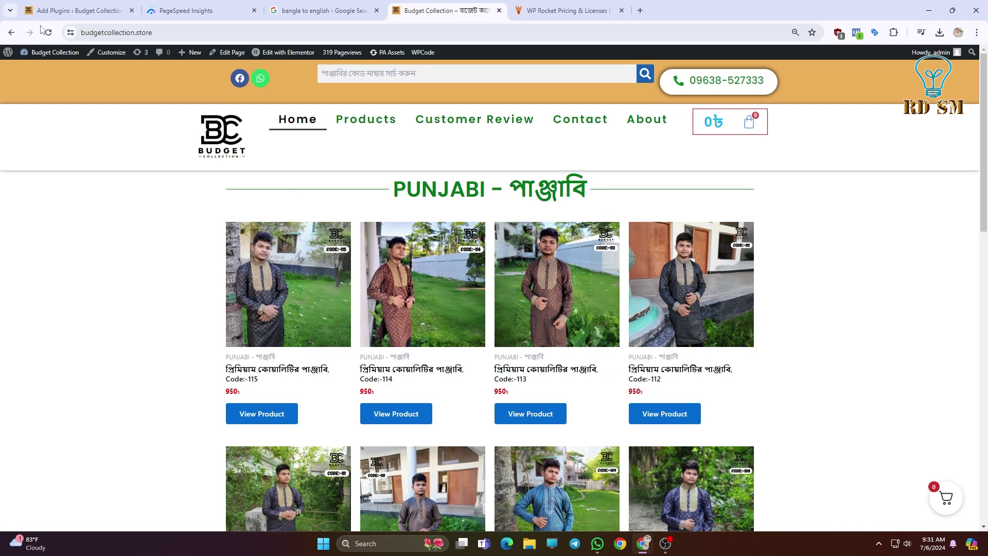
pyautogui.click(181, 31)
pyautogui.press('super+c')
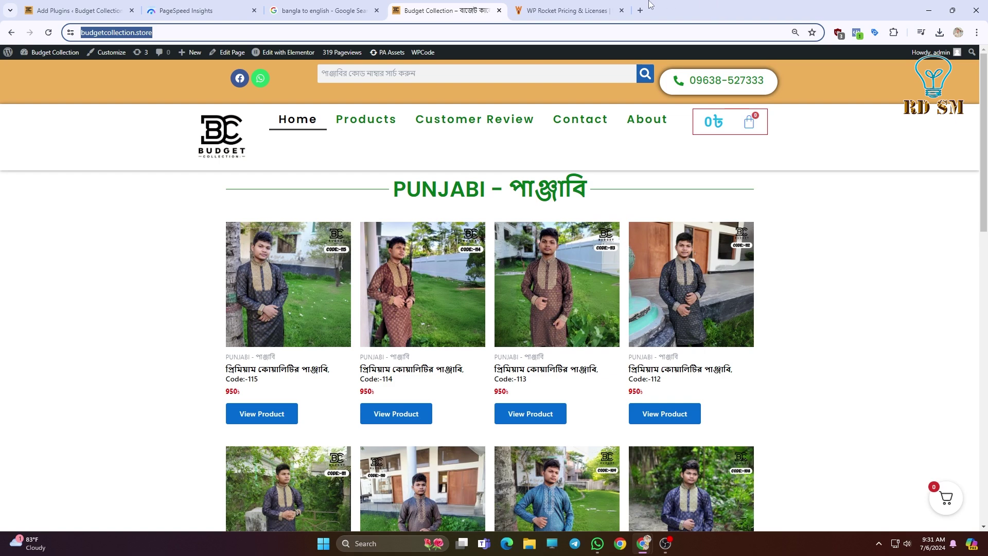
# Close the old PageSpeed Insights page and open a fresh one in a new browser tab
pyautogui.click(254, 10)
pyautogui.hotkey('ctrl', 't')
pyautogui.write('p')
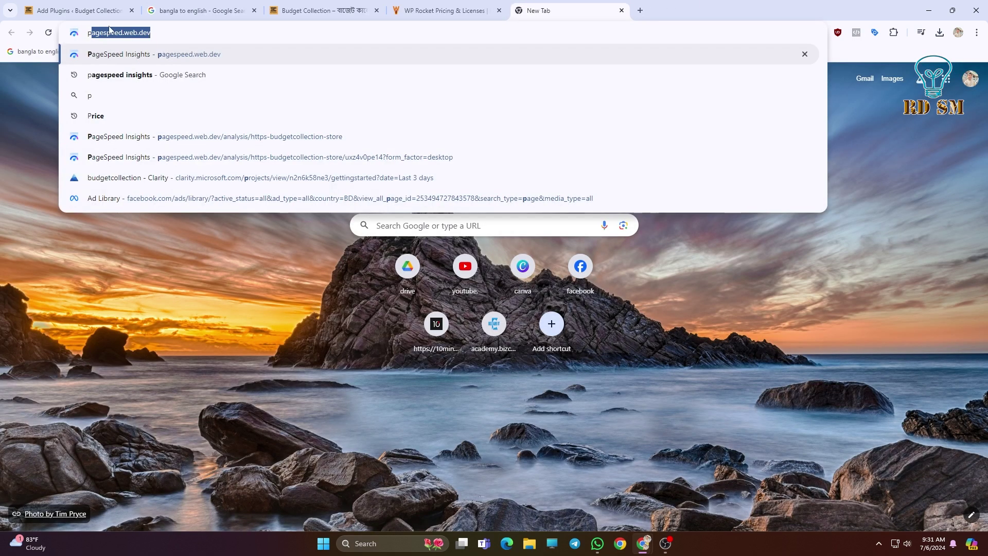
pyautogui.click(177, 73)
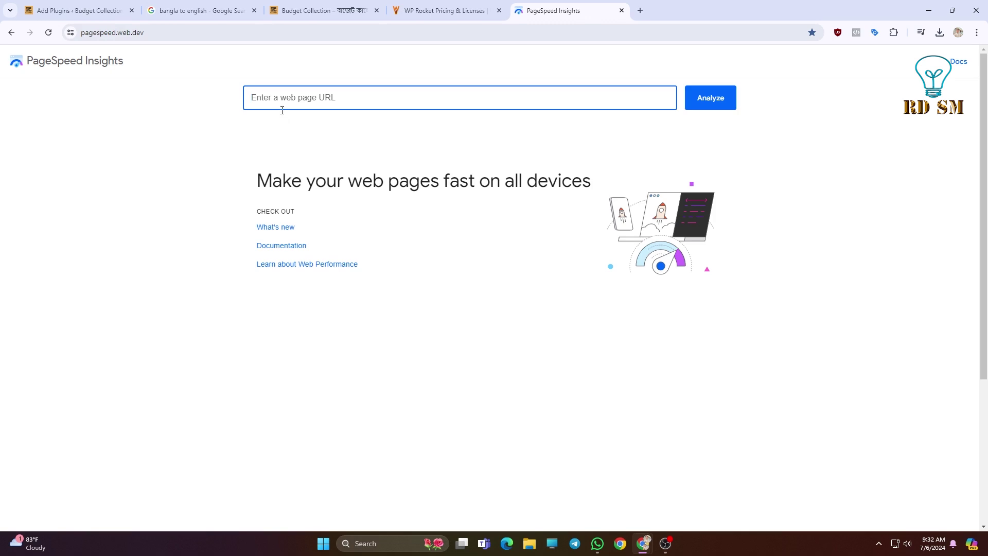
pyautogui.click(292, 98)
pyautogui.write('PageSpeed Insights')
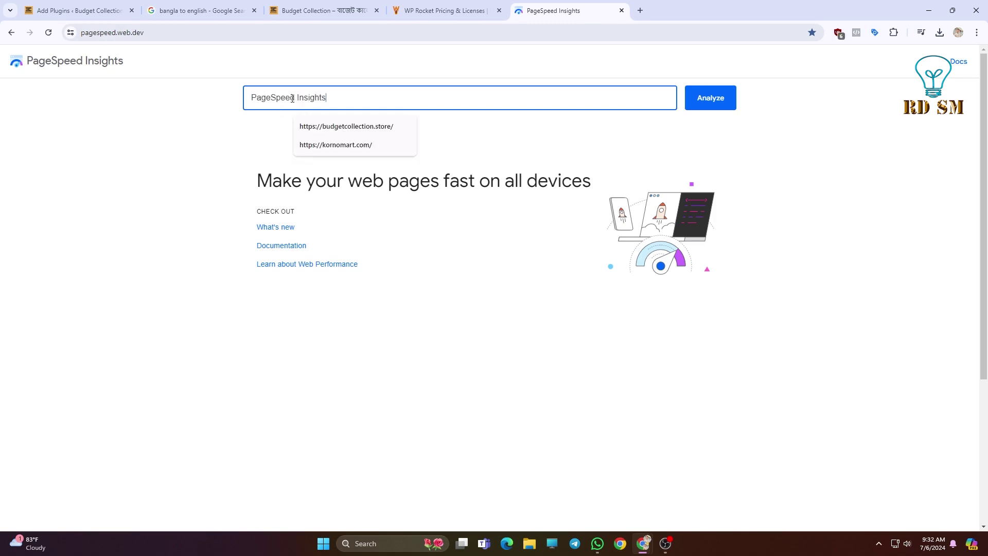
pyautogui.hotkey('shift', 'Left')
pyautogui.hotkey('shift', 'Left')
pyautogui.hotkey('shift', 'Left')
pyautogui.hotkey('shift', 'Left')
pyautogui.hotkey('shift', 'Left')
pyautogui.hotkey('shift', 'Left')
pyautogui.hotkey('ctrl', 'a')
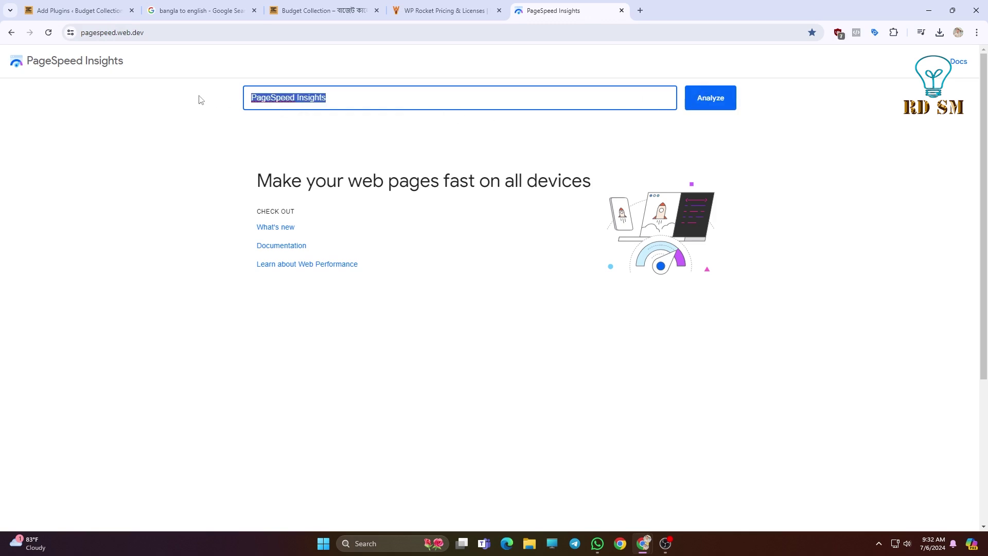
pyautogui.press('super+v')
pyautogui.click(330, 238)
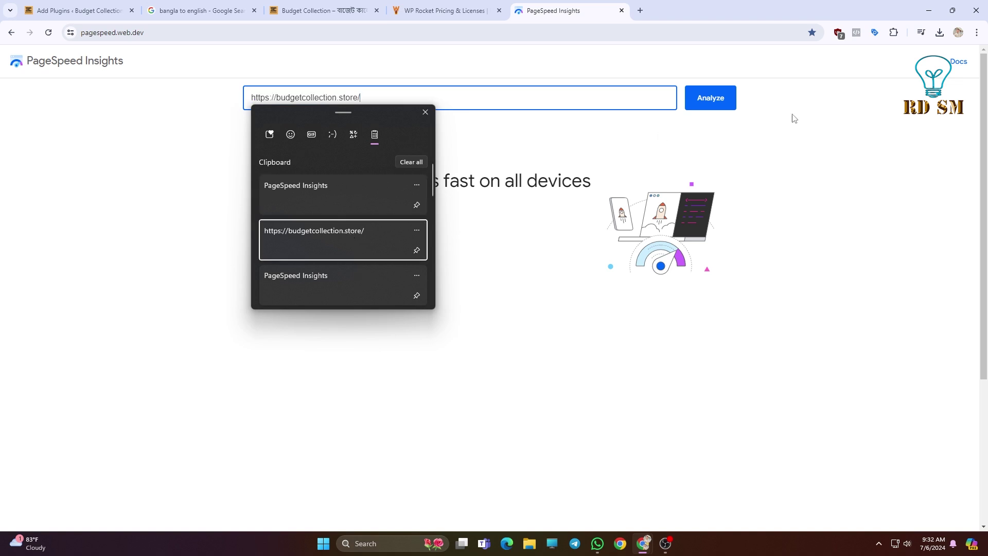
pyautogui.click(723, 101)
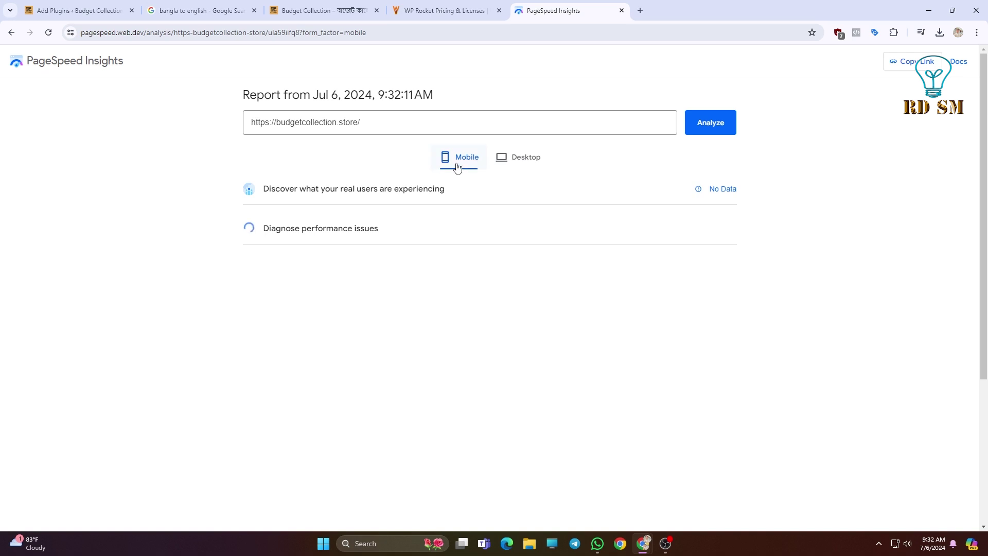
# Check the desktop view of the report briefly, return to the mobile view, and examine its performance score and metrics
pyautogui.click(515, 163)
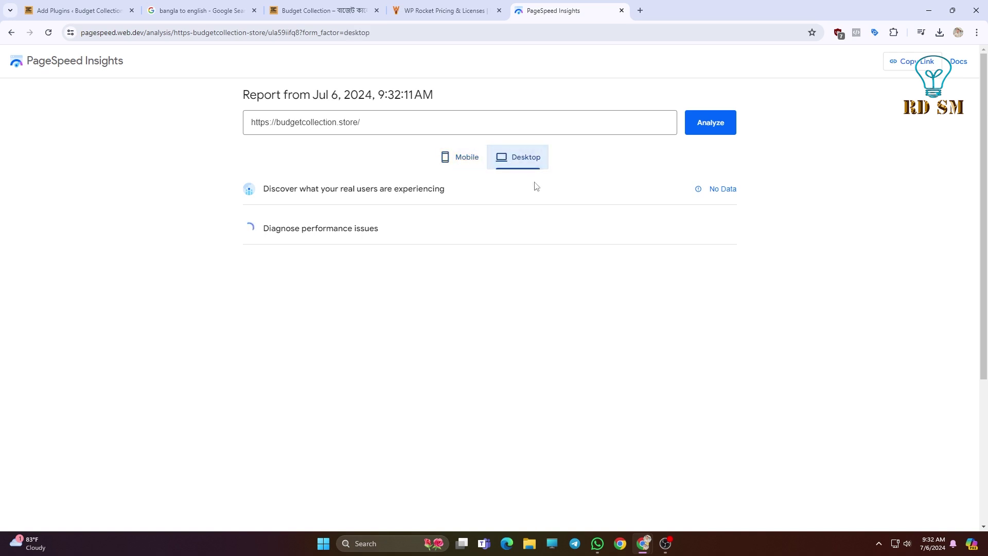
pyautogui.click(449, 160)
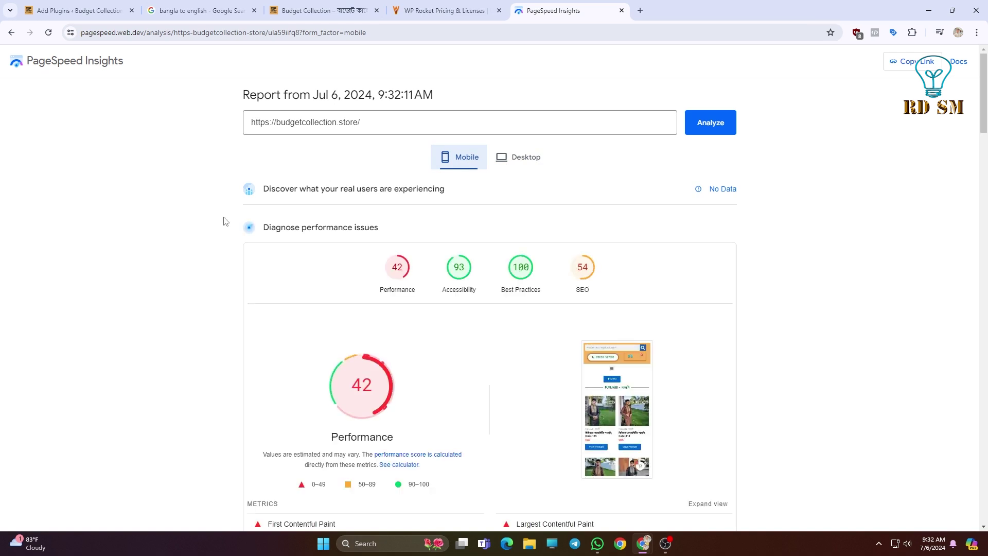
pyautogui.scroll(-1, 224, 221)
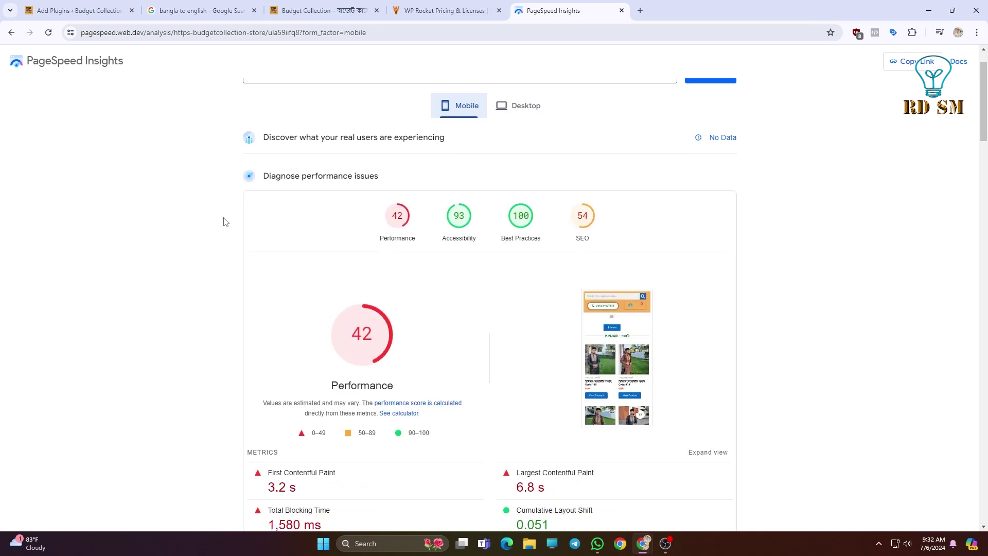
pyautogui.scroll(-1, 224, 222)
pyautogui.scroll(2, 223, 221)
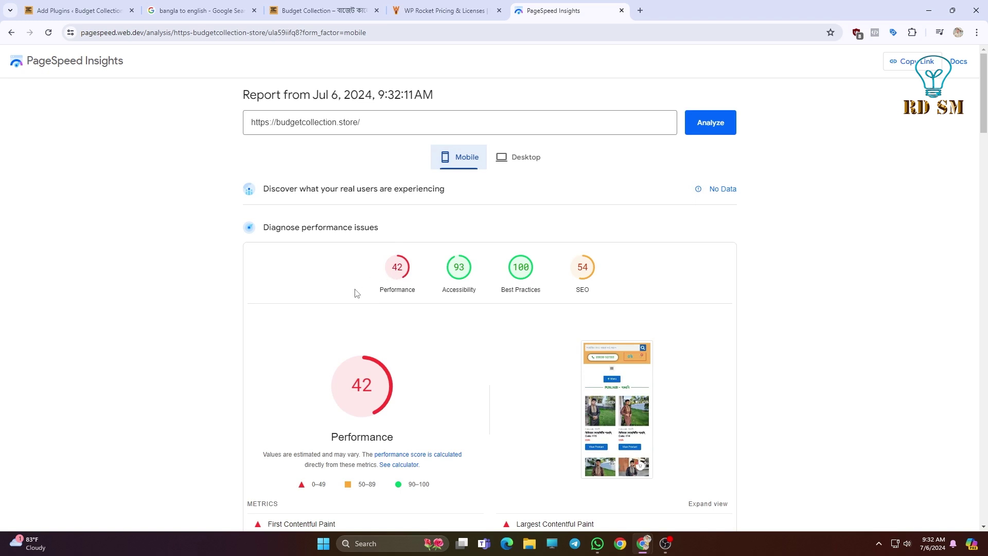
pyautogui.moveTo(375, 294); pyautogui.dragTo(412, 298)
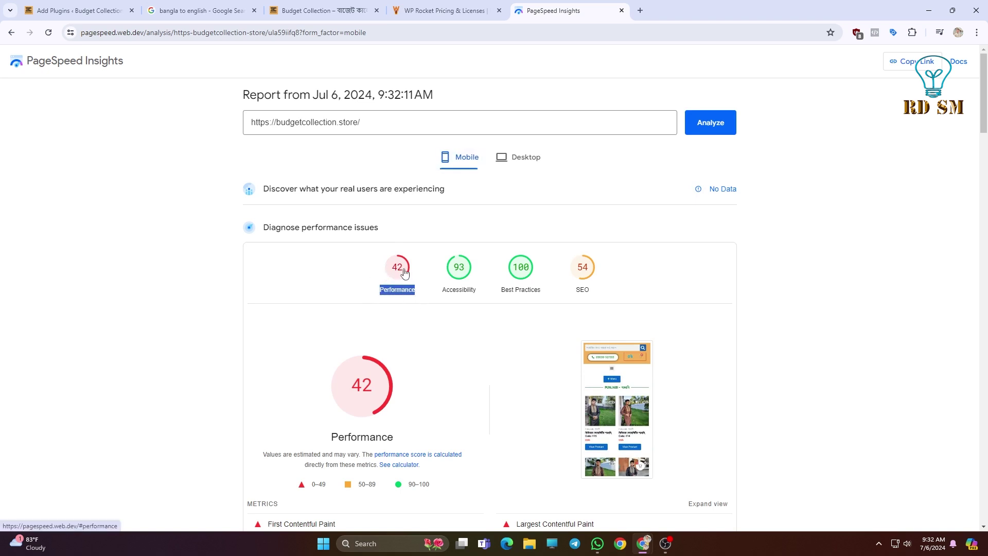
# Switch the report to the desktop results and examine the performance score and metrics
pyautogui.click(523, 164)
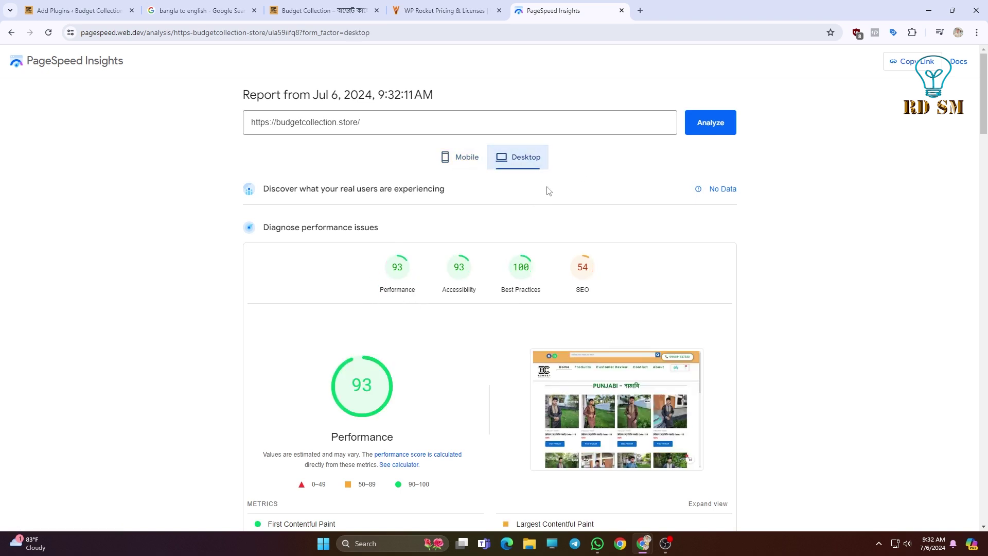
pyautogui.moveTo(353, 396)
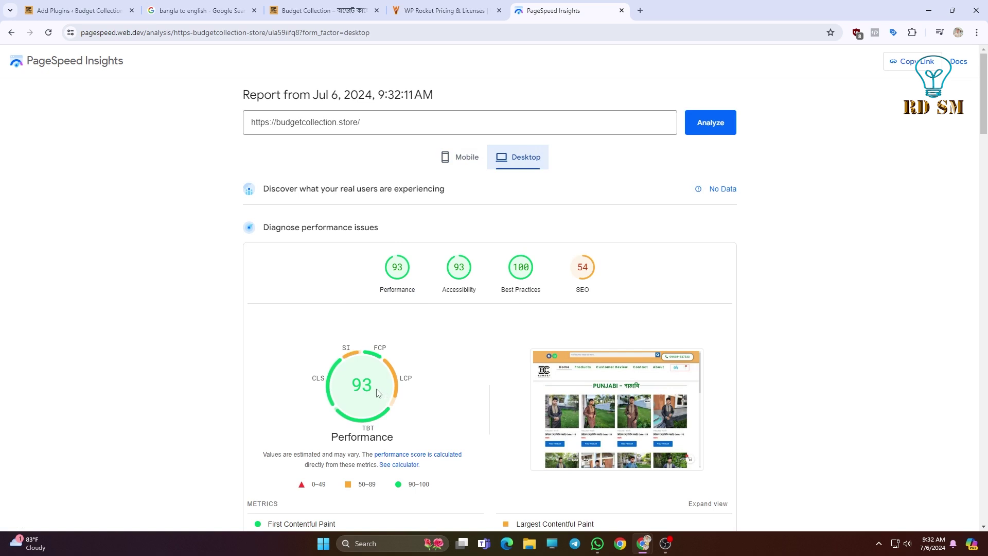
pyautogui.scroll(-1, 371, 381)
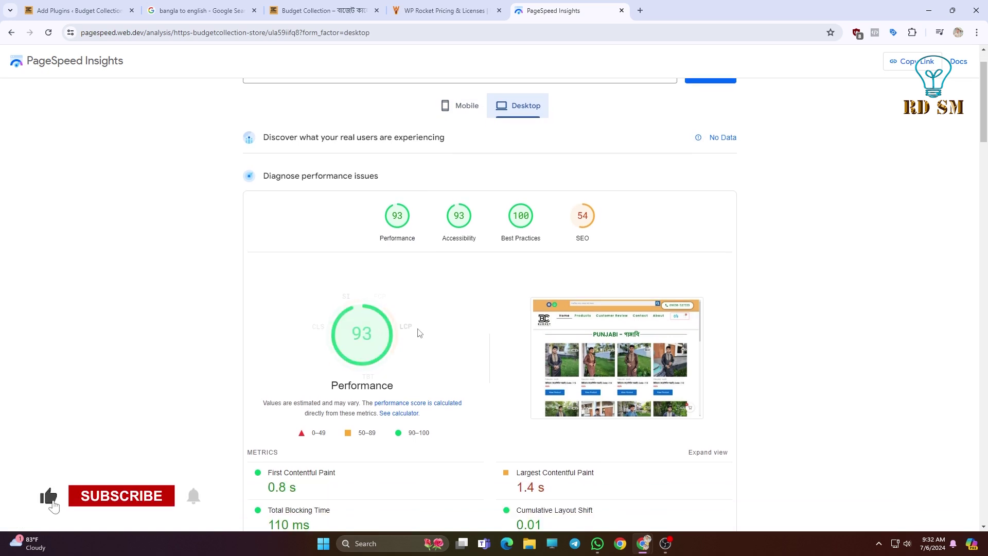
pyautogui.moveTo(319, 403); pyautogui.dragTo(403, 392)
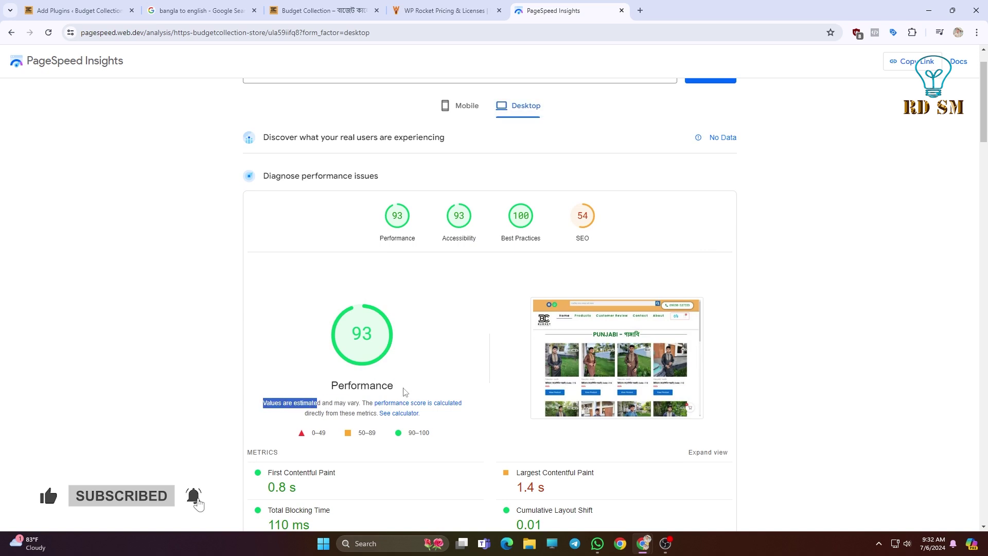
pyautogui.click(346, 371)
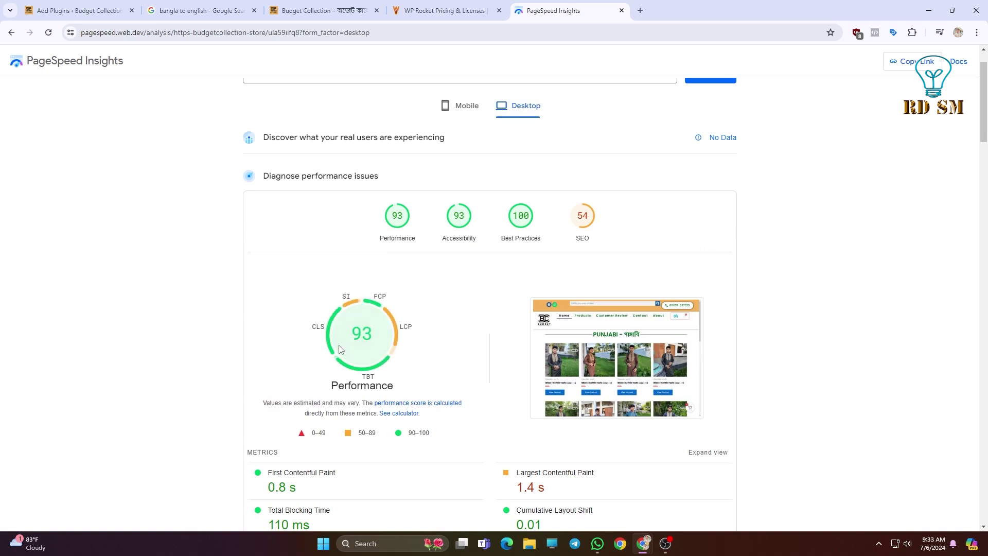
# Return to the mobile results and examine the performance score, metrics and diagnostics list
pyautogui.hotkey('alt', 'Left')
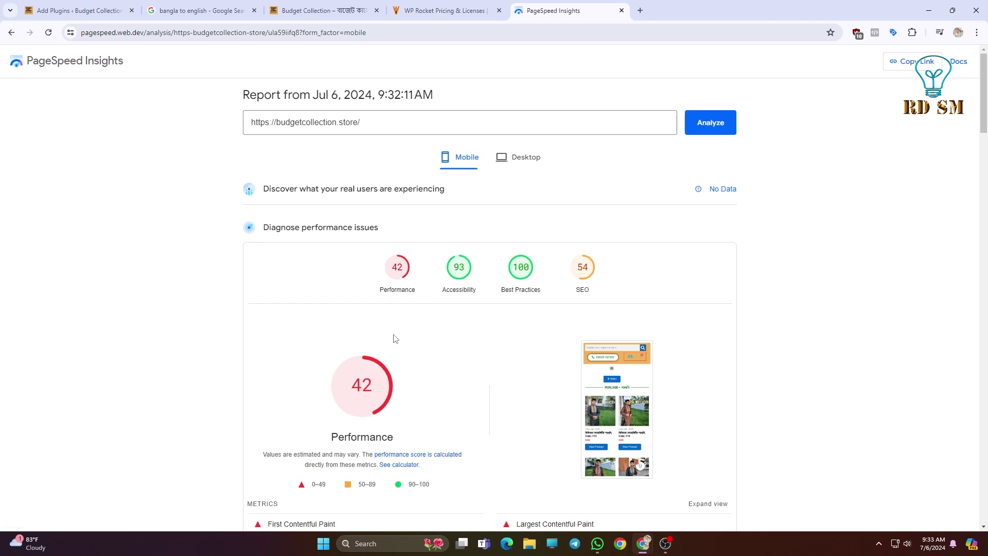
pyautogui.scroll(-6, 396, 337)
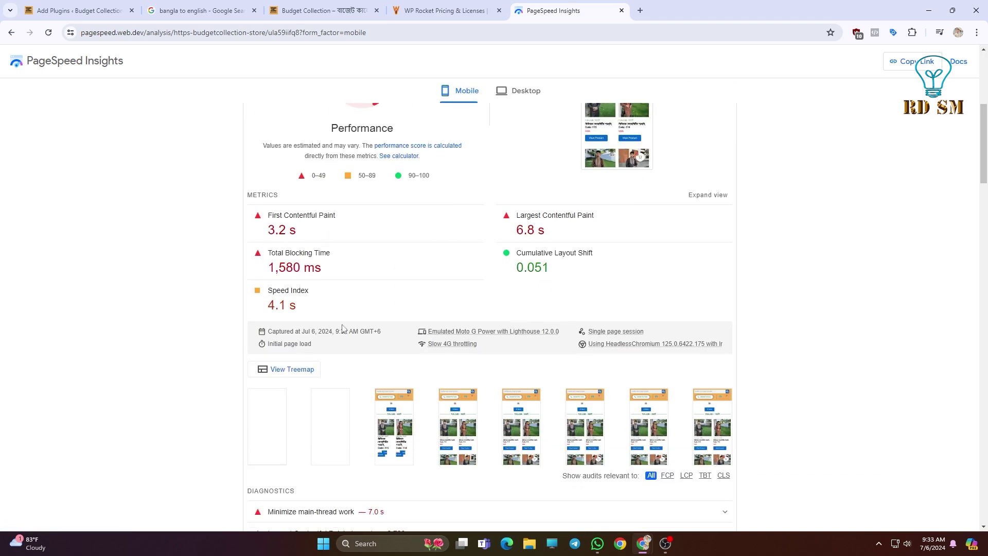
pyautogui.scroll(-2, 342, 328)
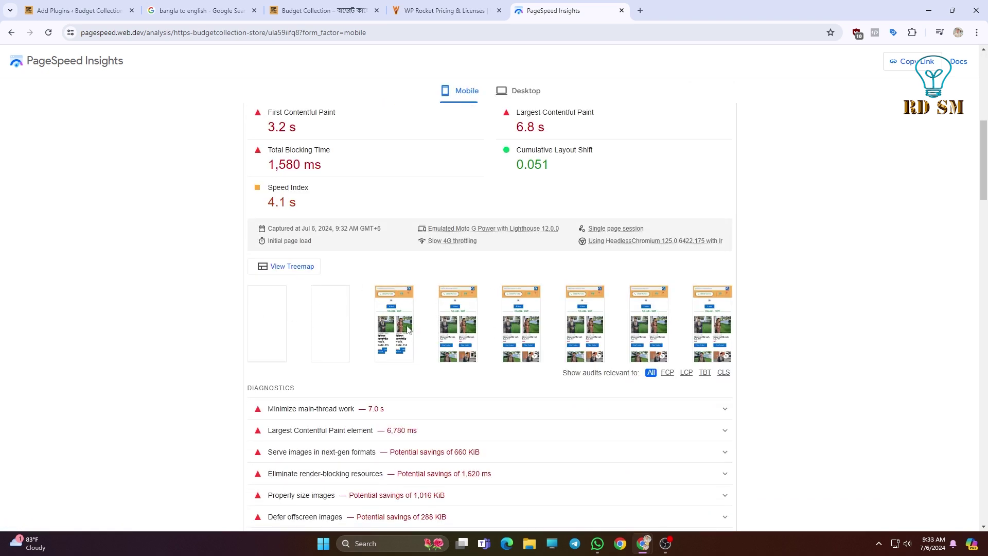
pyautogui.scroll(8, 396, 353)
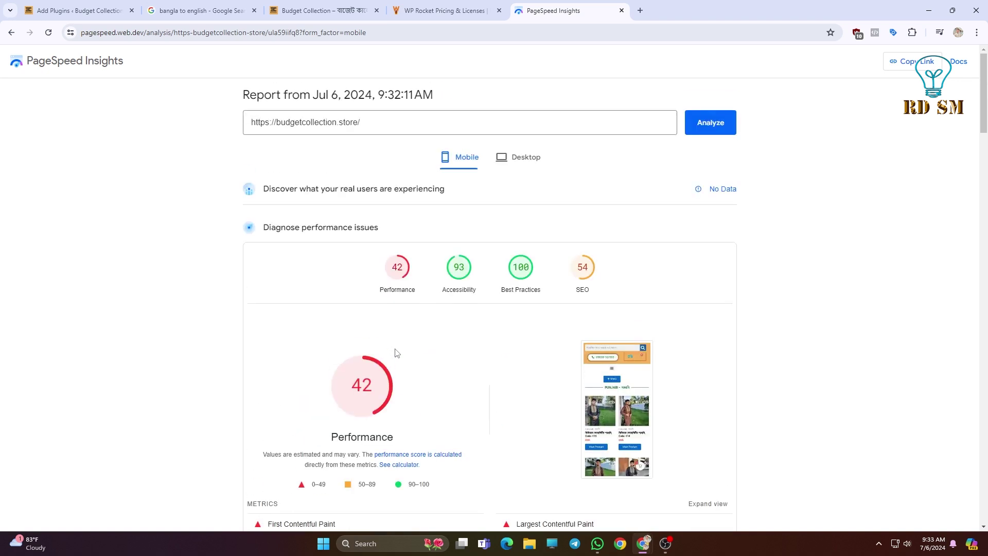
# Open the store's WordPress admin dashboard at budgetcollection.store/wp-admin/ in a new browser tab
pyautogui.click(640, 6)
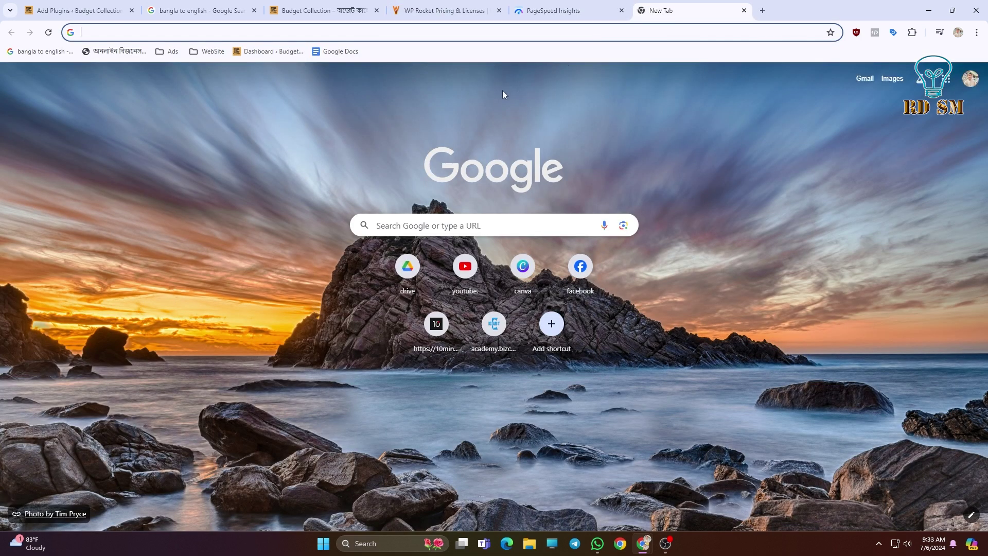
pyautogui.write('budgetcollection.store')
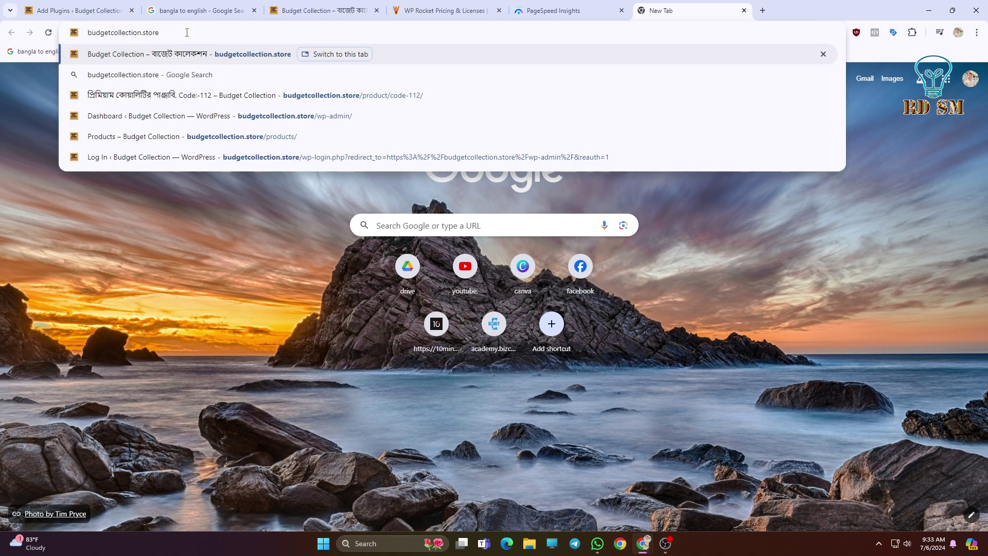
pyautogui.write('/wp-admin/')
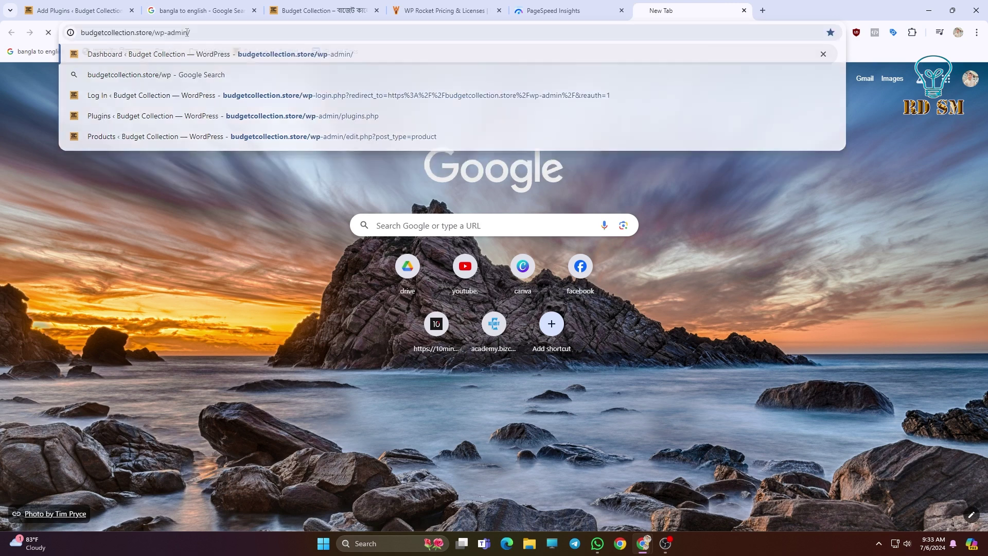
pyautogui.press('Return')
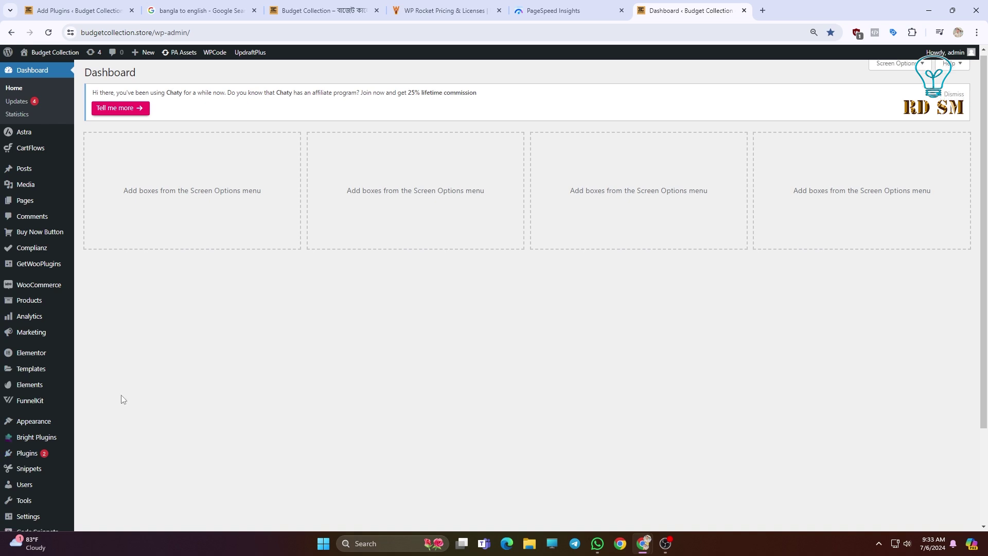
# Go to the page for adding a new plugin in the WordPress admin
pyautogui.scroll(-3, 122, 394)
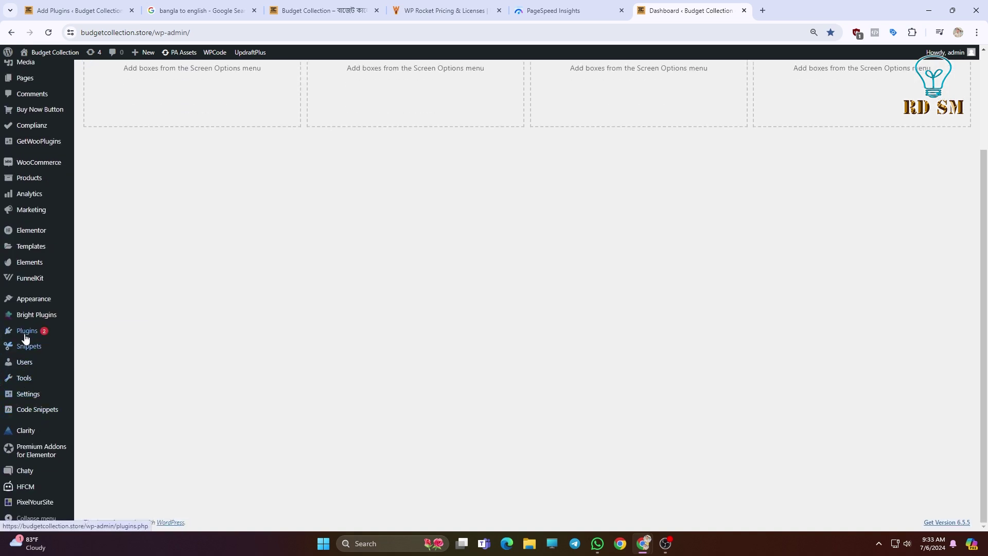
pyautogui.moveTo(28, 336)
pyautogui.click(105, 346)
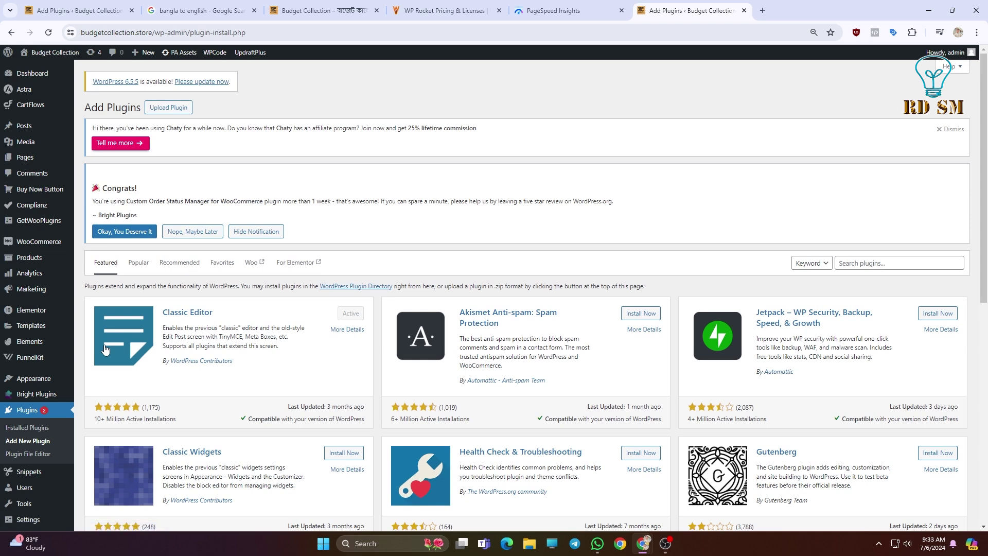
pyautogui.click(857, 263)
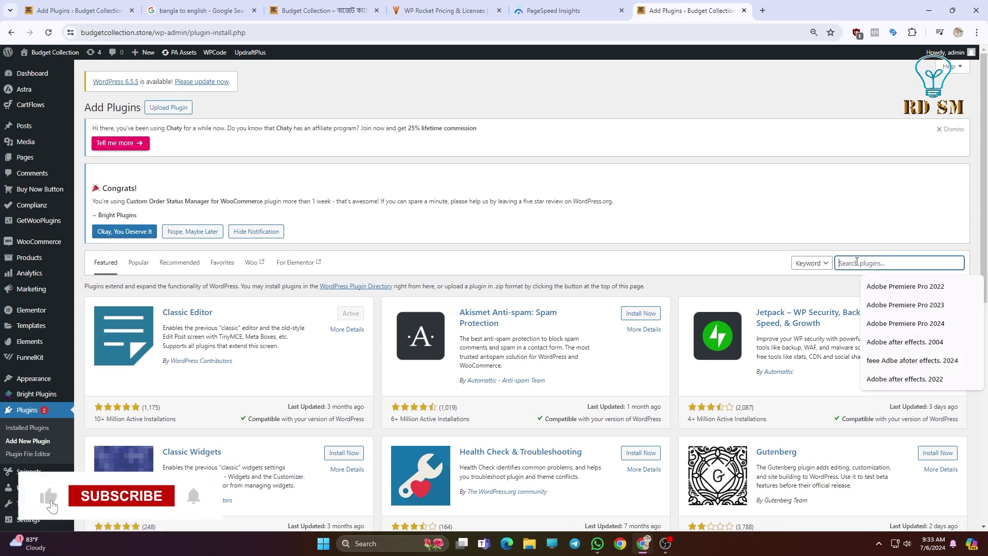
pyautogui.write('wp')
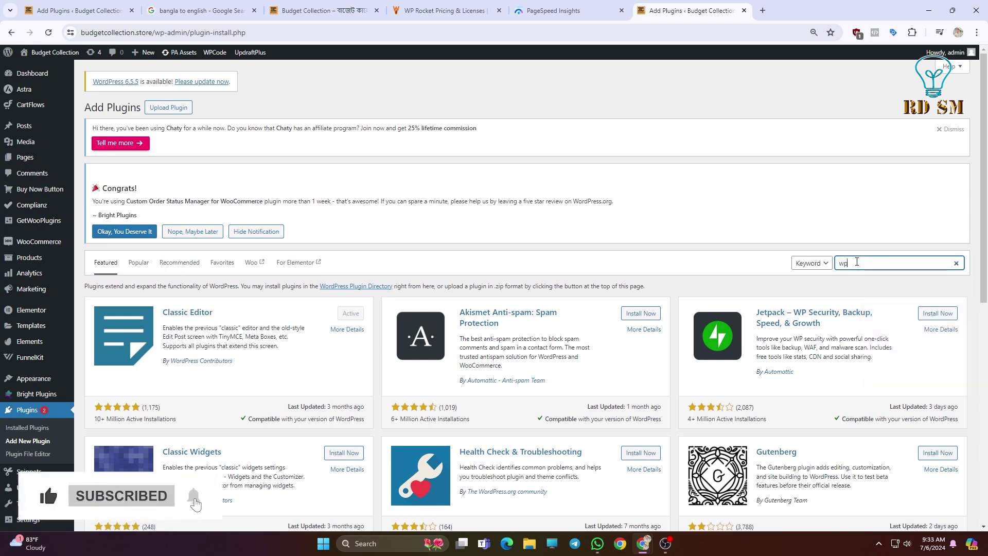
pyautogui.press('BackSpace')
pyautogui.press('BackSpace')
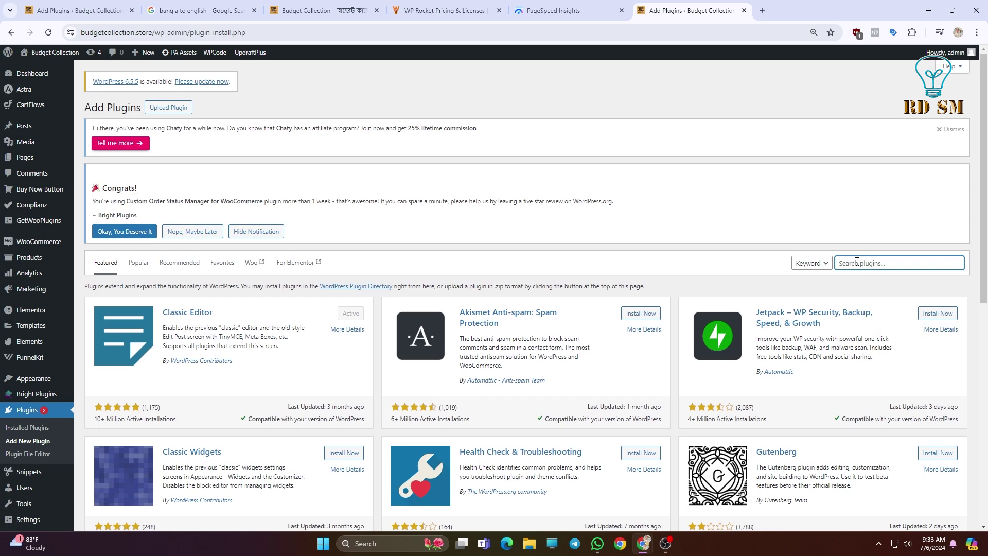
pyautogui.write('https://budgetcollection.store/')
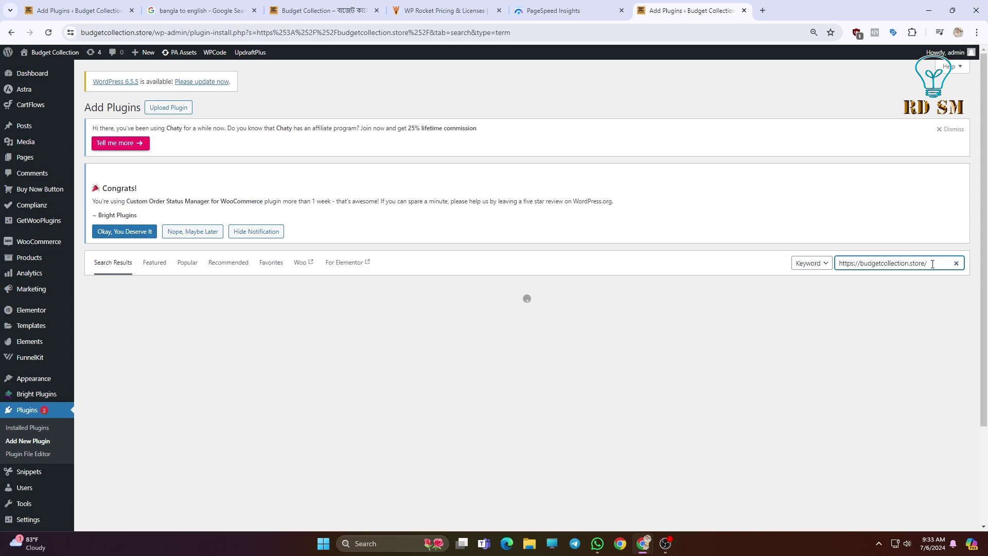
# Search the plugin directory for WP Rocket using the clipboard history entry, look through the results, and clear the search
pyautogui.hotkey('ctrl', 'a')
pyautogui.press('super+v')
pyautogui.scroll(-2, 889, 419)
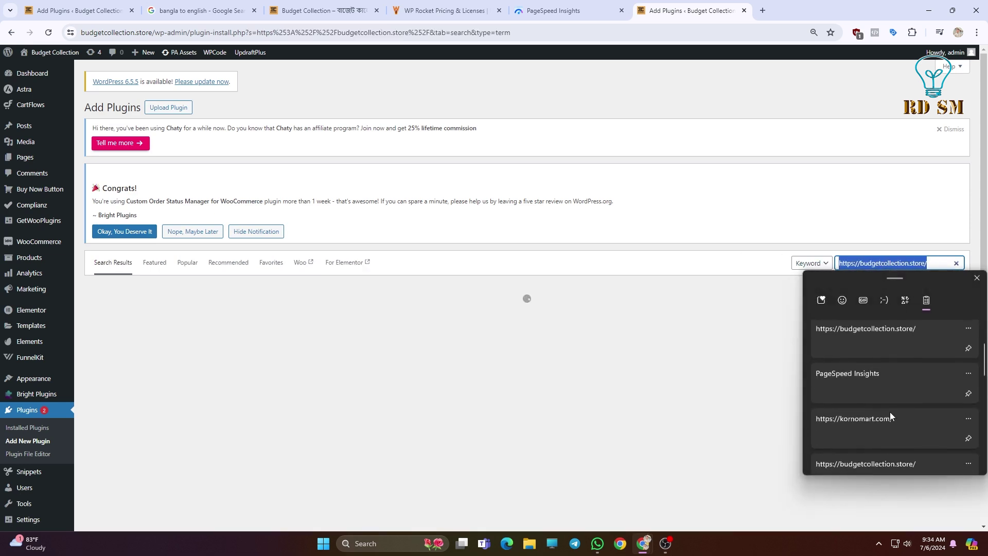
pyautogui.scroll(-3, 891, 412)
pyautogui.click(876, 409)
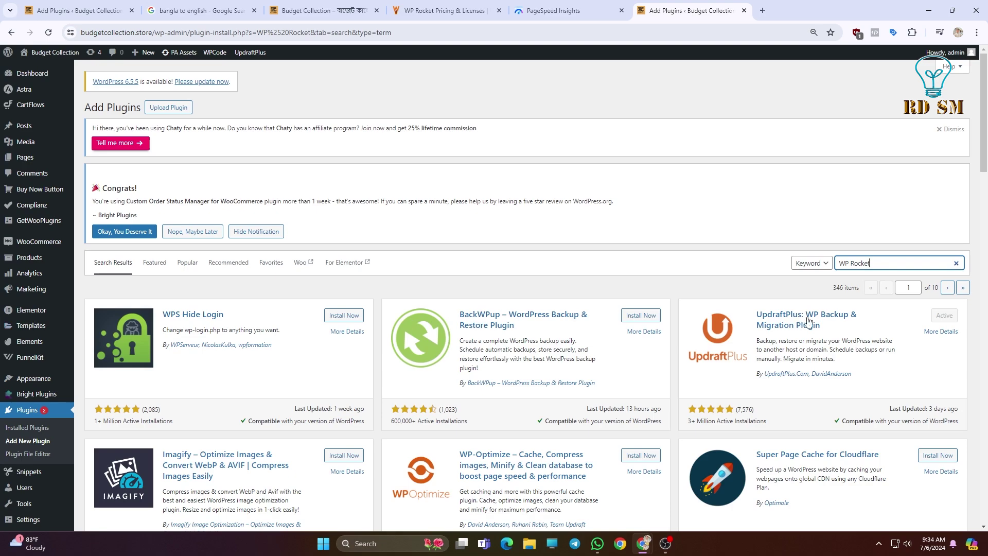
pyautogui.scroll(-7, 437, 388)
pyautogui.scroll(7, 436, 387)
pyautogui.click(957, 263)
# Upload and install the plugin file 70-wp-rocket-3.13 (1).zip from Downloads, and activate it
pyautogui.click(169, 107)
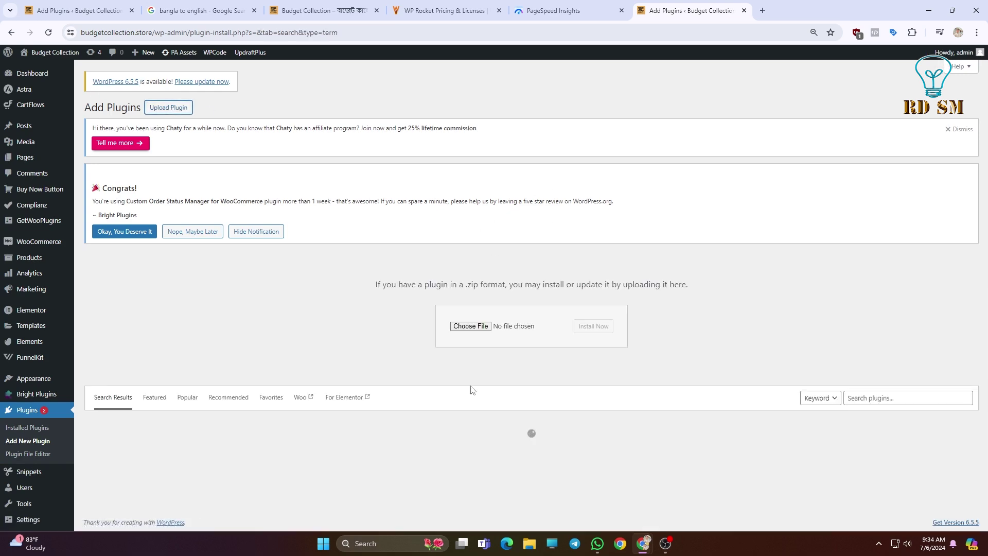
pyautogui.click(468, 328)
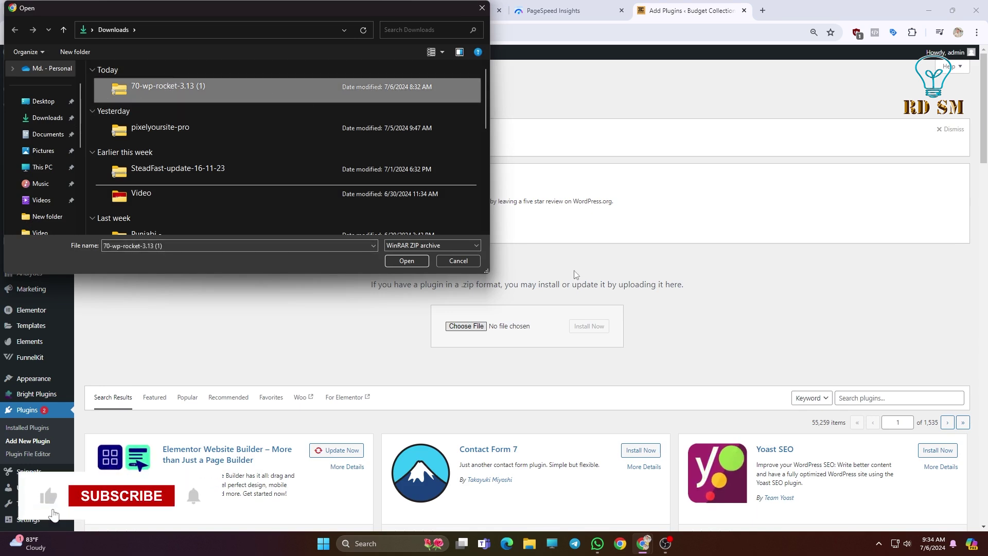
pyautogui.click(394, 261)
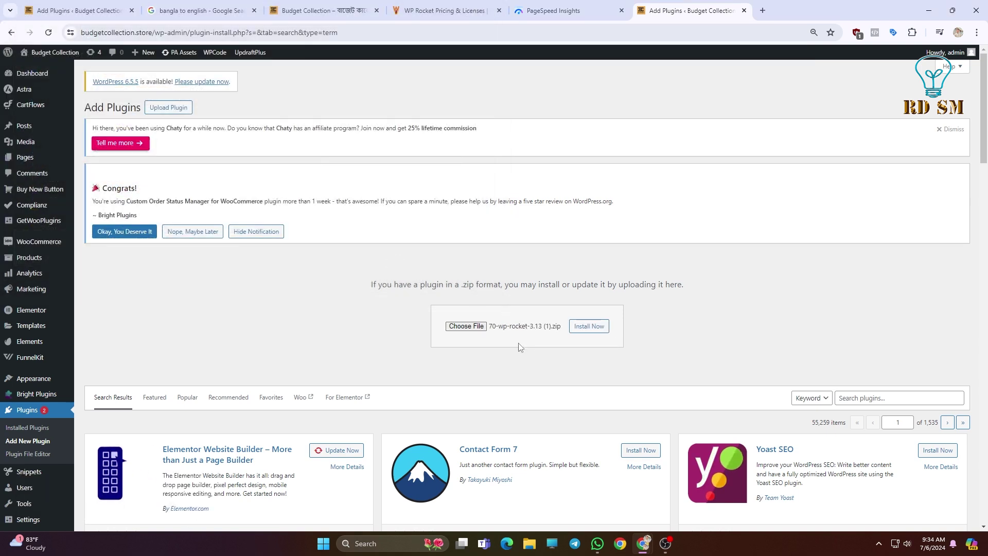
pyautogui.click(585, 328)
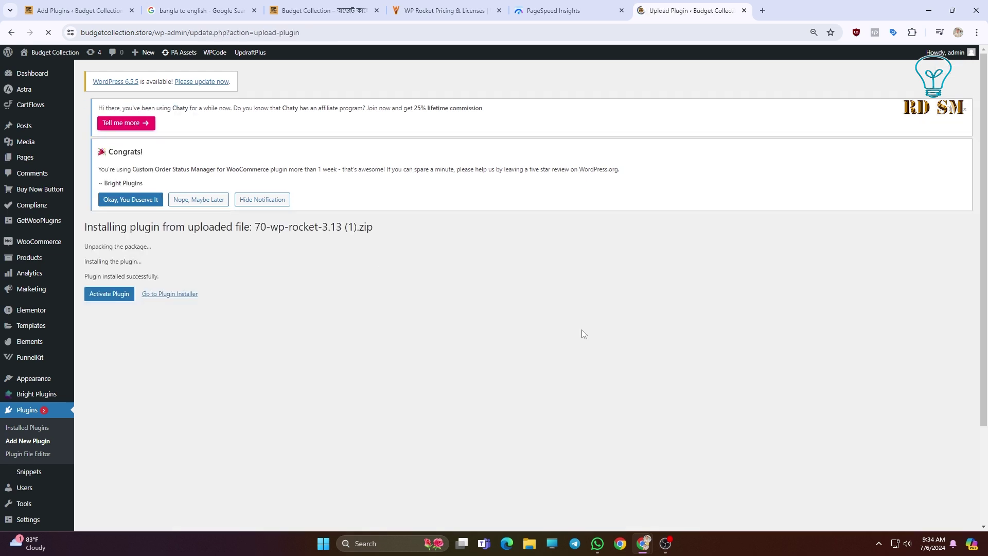
pyautogui.click(109, 295)
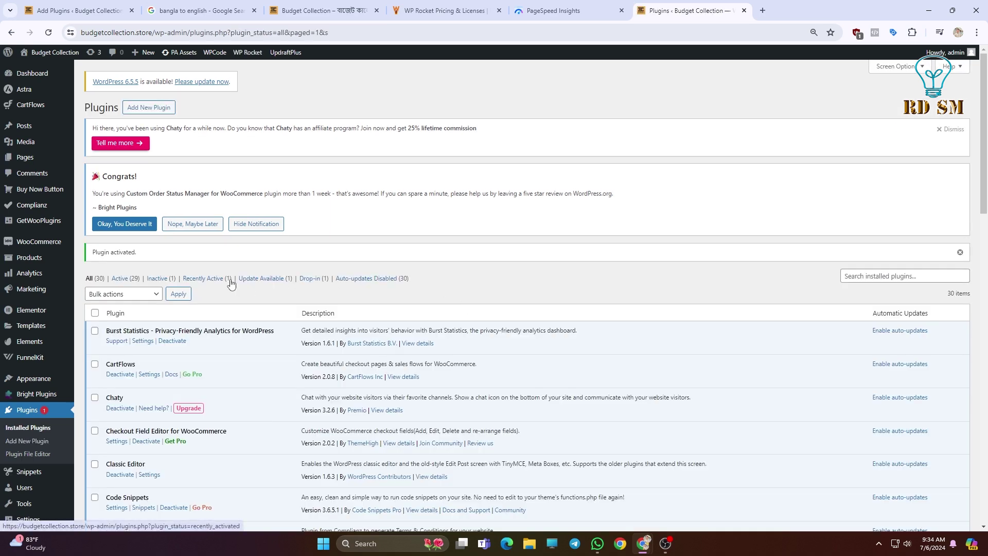
# Find WP Rocket in the installed plugins list and open its settings
pyautogui.scroll(-4, 231, 284)
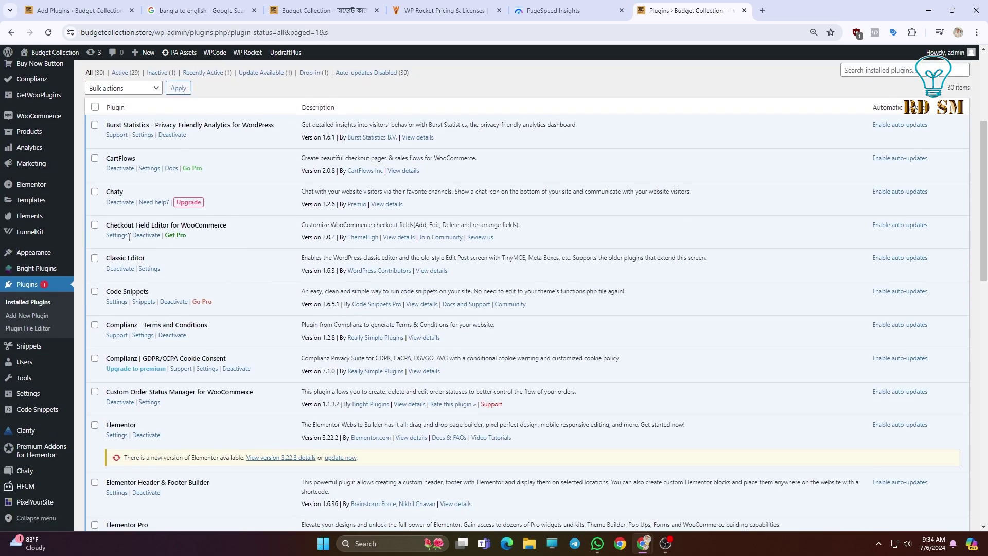
pyautogui.scroll(-10, 129, 237)
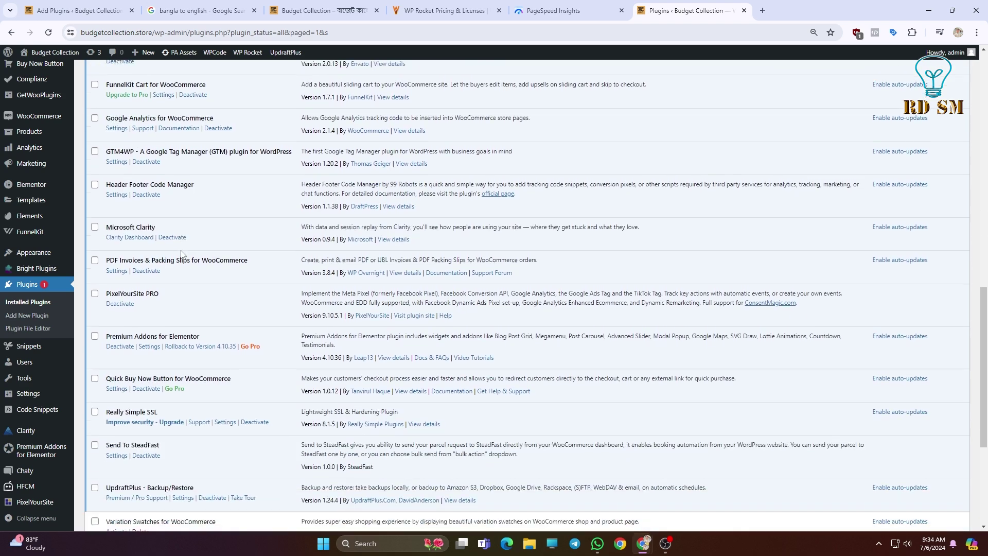
pyautogui.scroll(-2, 182, 254)
pyautogui.scroll(-2, 183, 255)
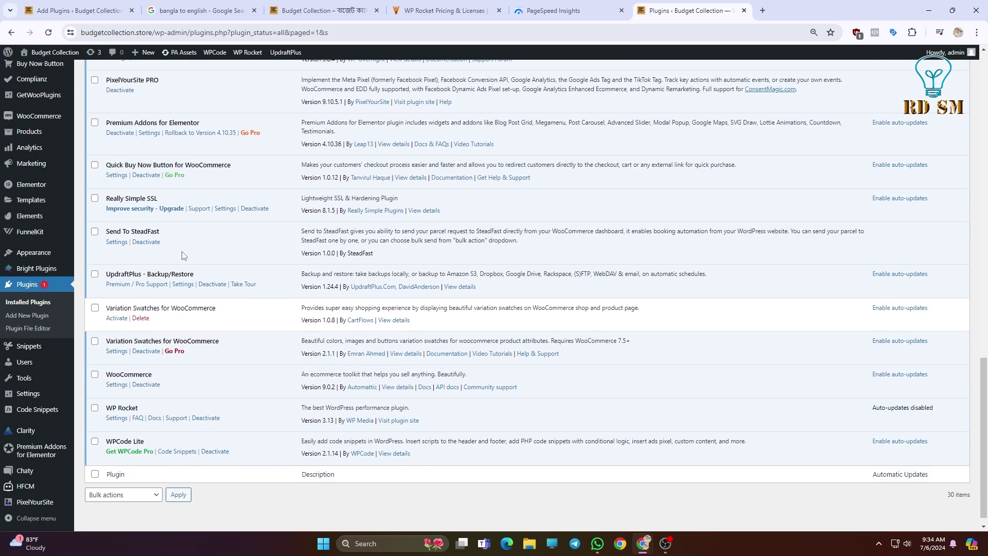
pyautogui.scroll(-1, 210, 402)
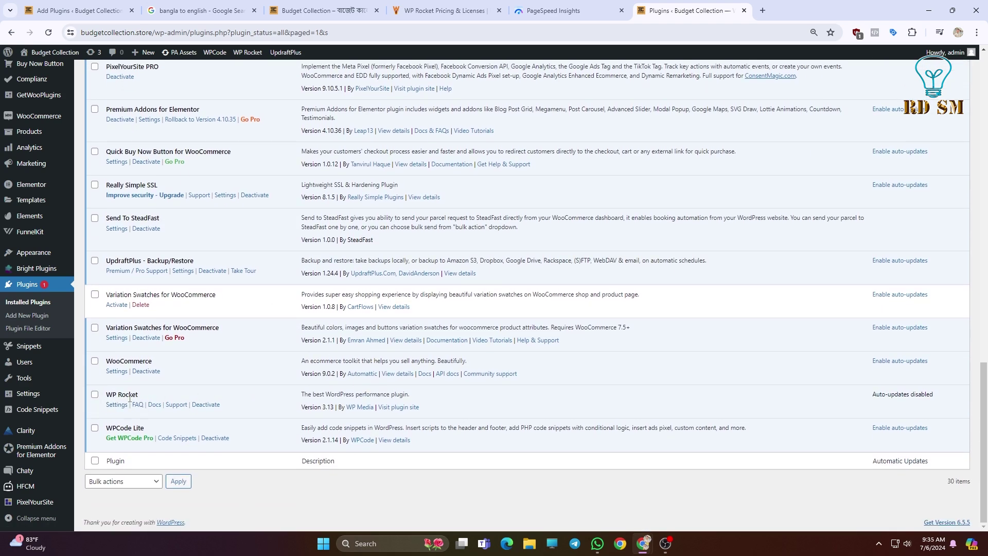
pyautogui.click(118, 405)
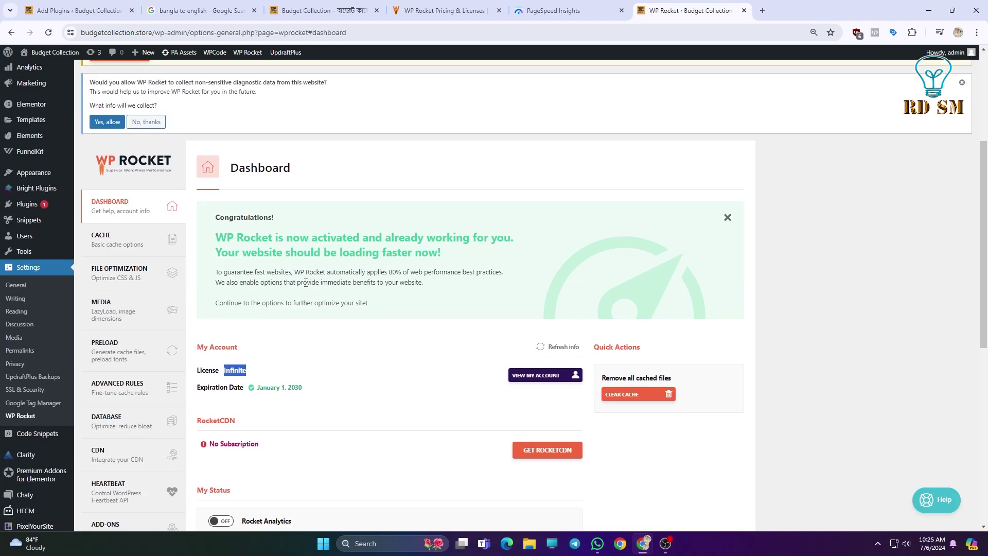
# Examine the WP Rocket license type and expiration date, comparing the license with the plans on the WP Rocket pricing page
pyautogui.click(264, 372)
pyautogui.moveTo(199, 369); pyautogui.dragTo(238, 369)
pyautogui.click(260, 372)
pyautogui.click(437, 11)
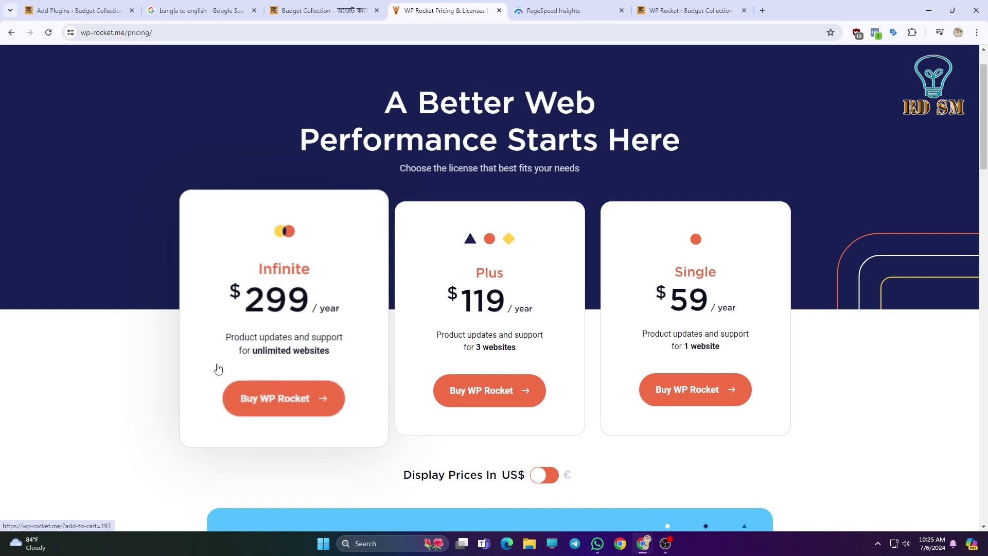
pyautogui.click(645, 4)
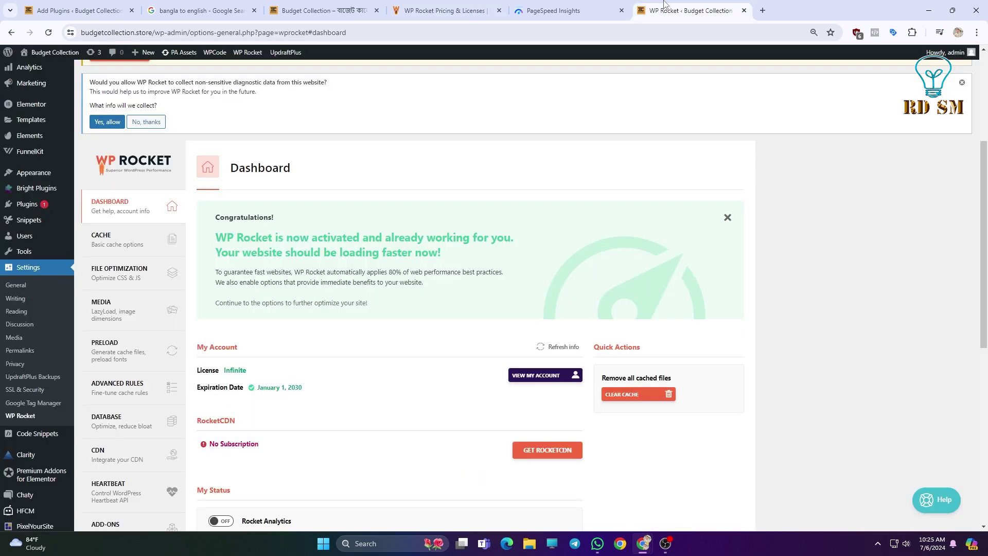
pyautogui.moveTo(305, 391)
pyautogui.mouseDown()
pyautogui.moveTo(269, 390)
pyautogui.moveTo(292, 388)
pyautogui.mouseUp()
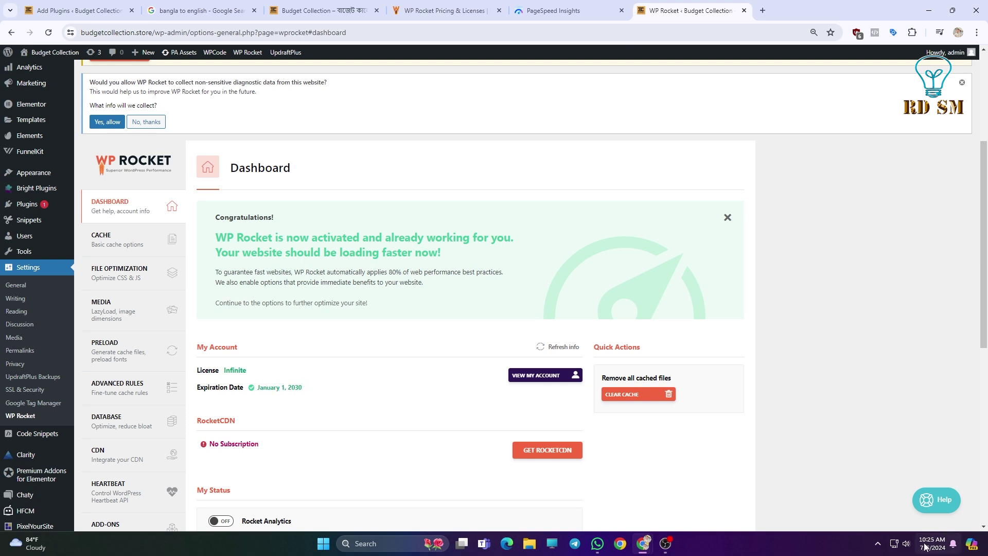
pyautogui.moveTo(304, 389); pyautogui.dragTo(340, 393)
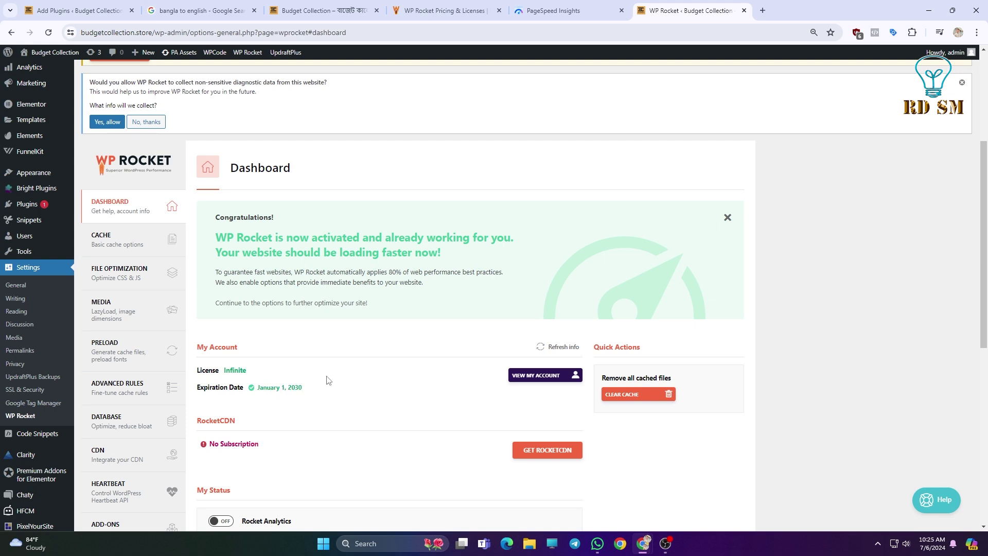
# Dismiss the RocketCDN notice and allow WP Rocket to collect non-sensitive diagnostic data from the website
pyautogui.scroll(-6, 327, 380)
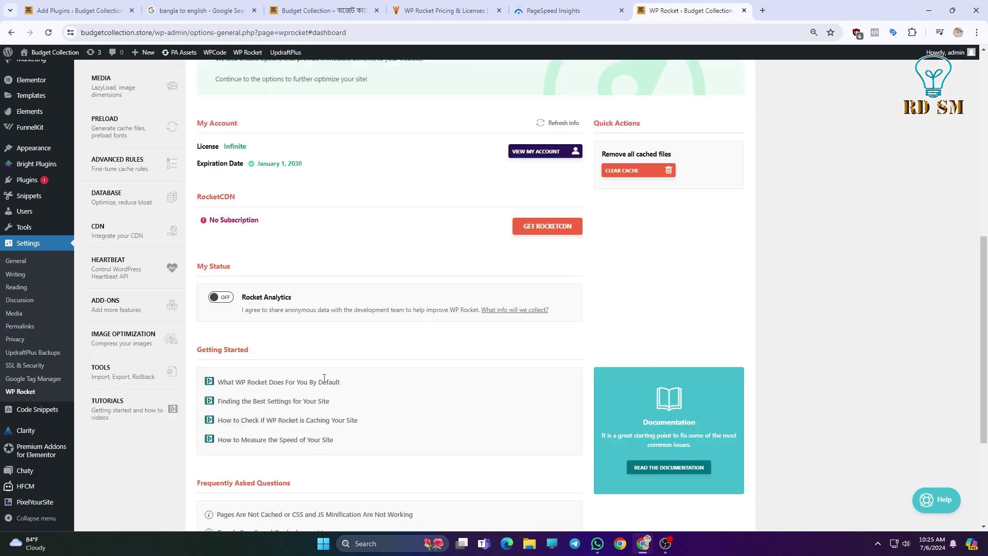
pyautogui.scroll(10, 291, 352)
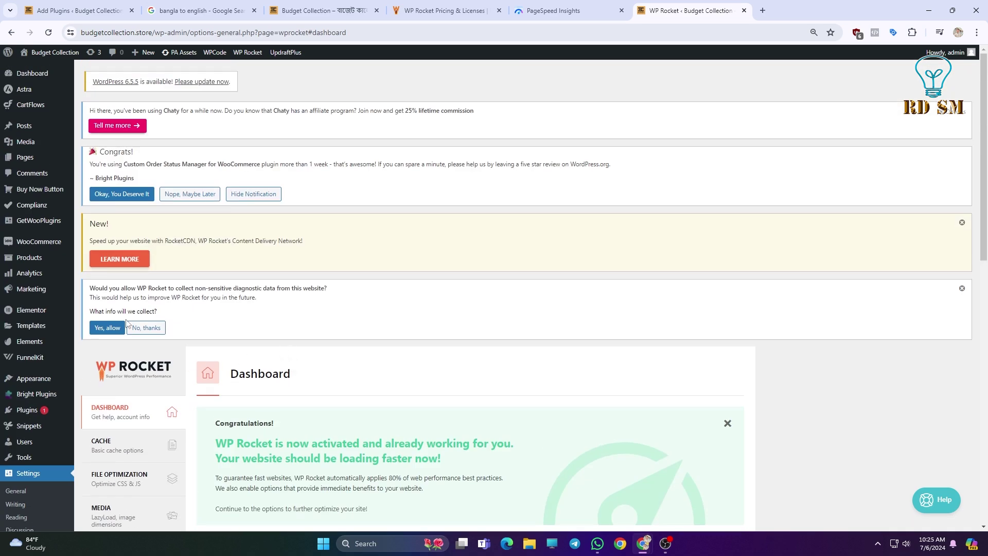
pyautogui.click(962, 223)
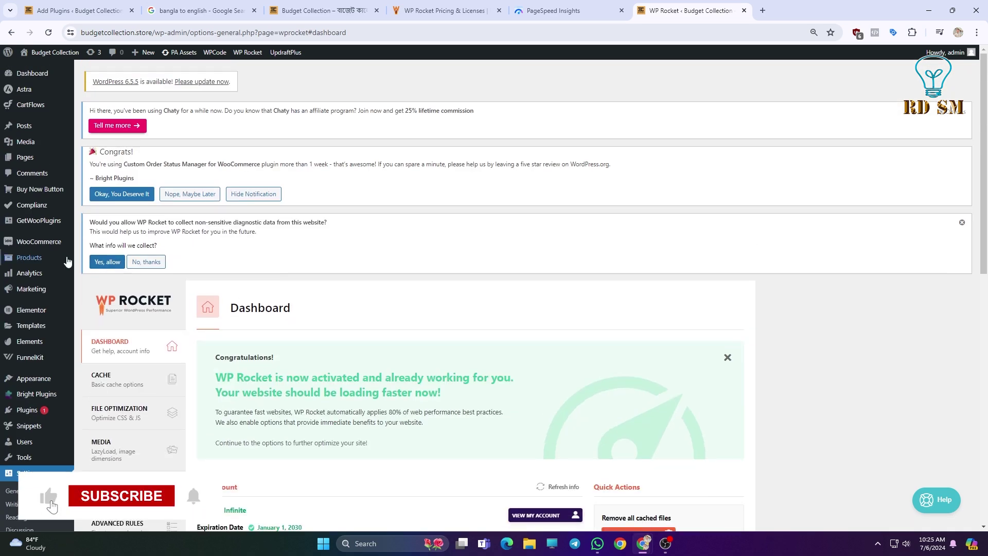
pyautogui.click(114, 264)
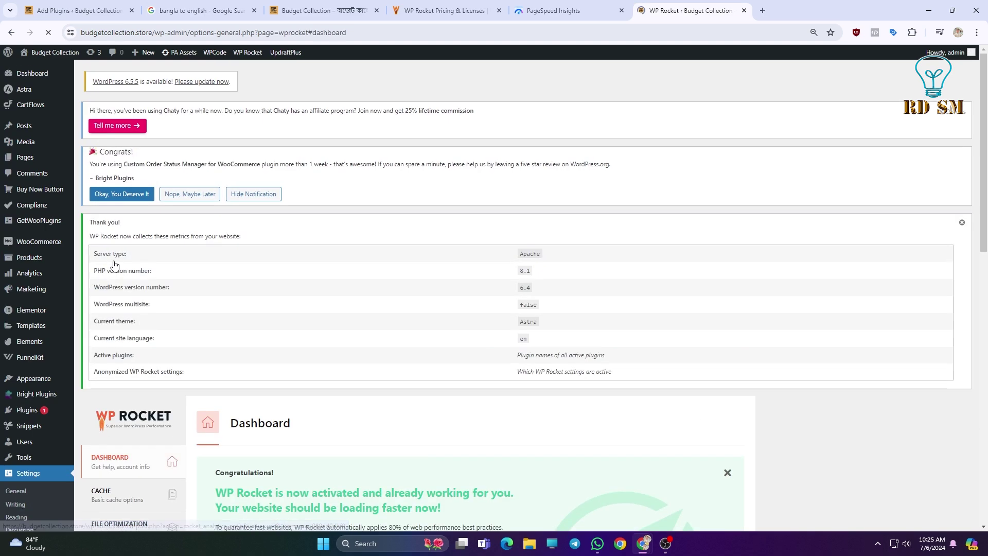
pyautogui.scroll(-4, 272, 261)
pyautogui.scroll(-5, 271, 261)
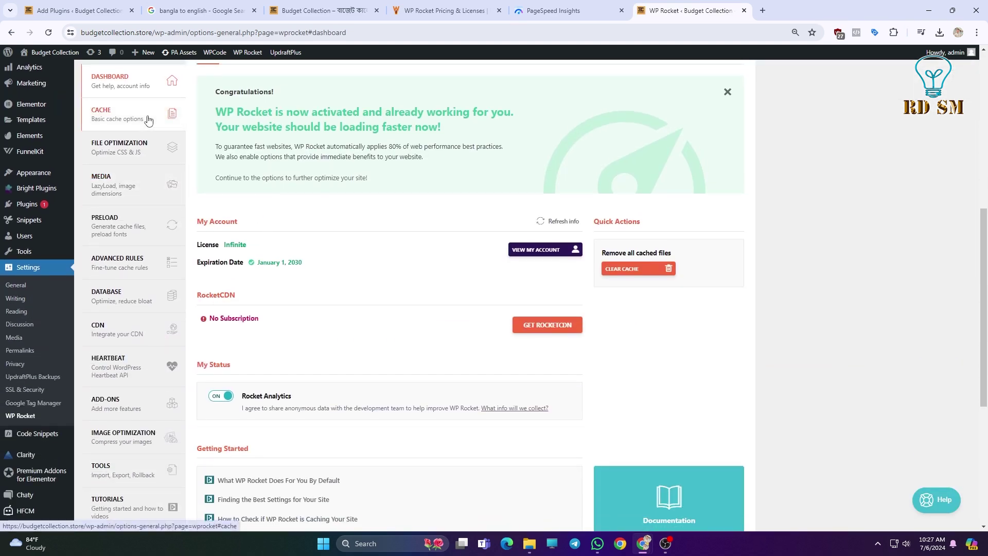
# Look through the WP Rocket settings sections, including Media, Database, File Optimization, Heartbeat and Tools
pyautogui.click(138, 115)
pyautogui.click(138, 192)
pyautogui.click(124, 235)
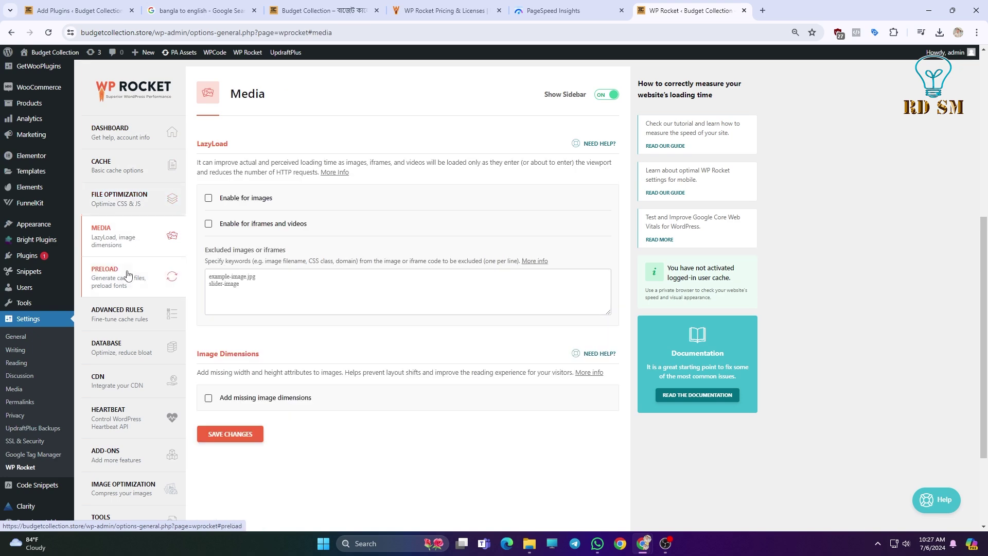
pyautogui.click(126, 273)
pyautogui.scroll(-3, 123, 239)
pyautogui.click(125, 193)
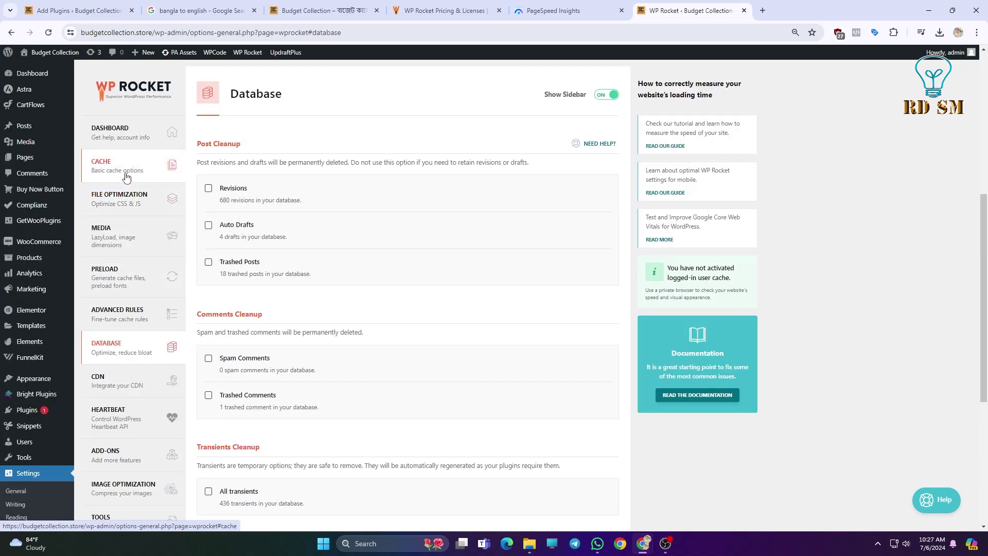
pyautogui.click(125, 197)
pyautogui.scroll(-2, 245, 273)
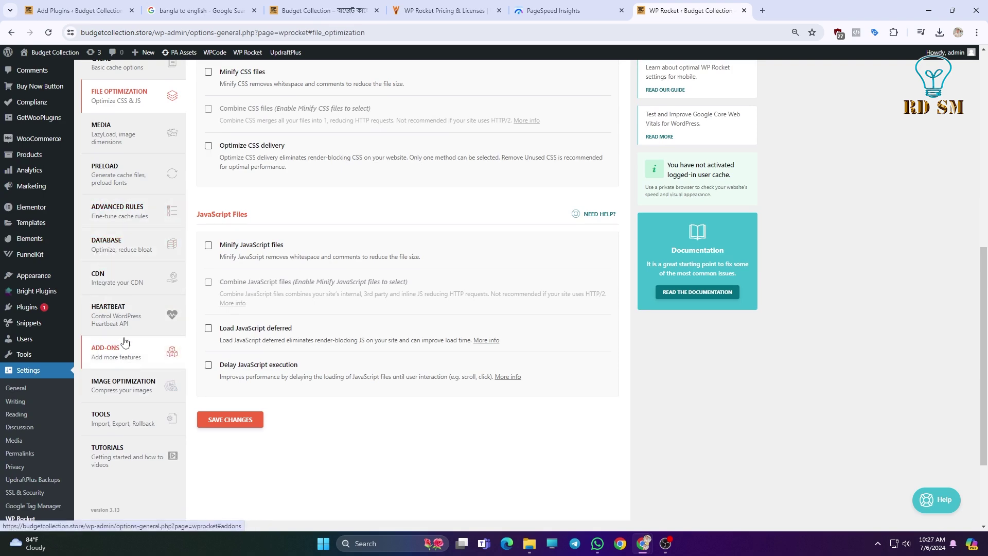
pyautogui.click(123, 314)
pyautogui.scroll(-3, 133, 334)
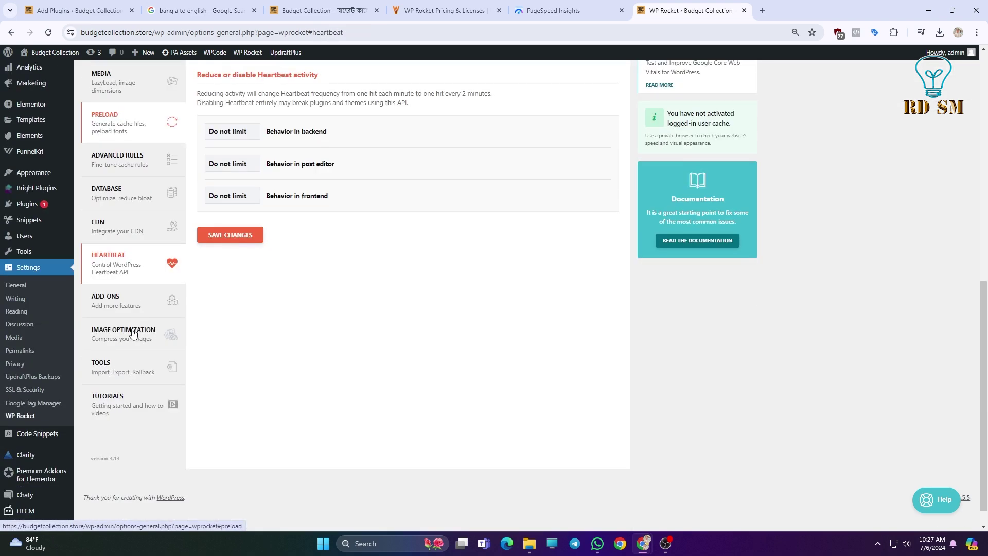
pyautogui.click(117, 382)
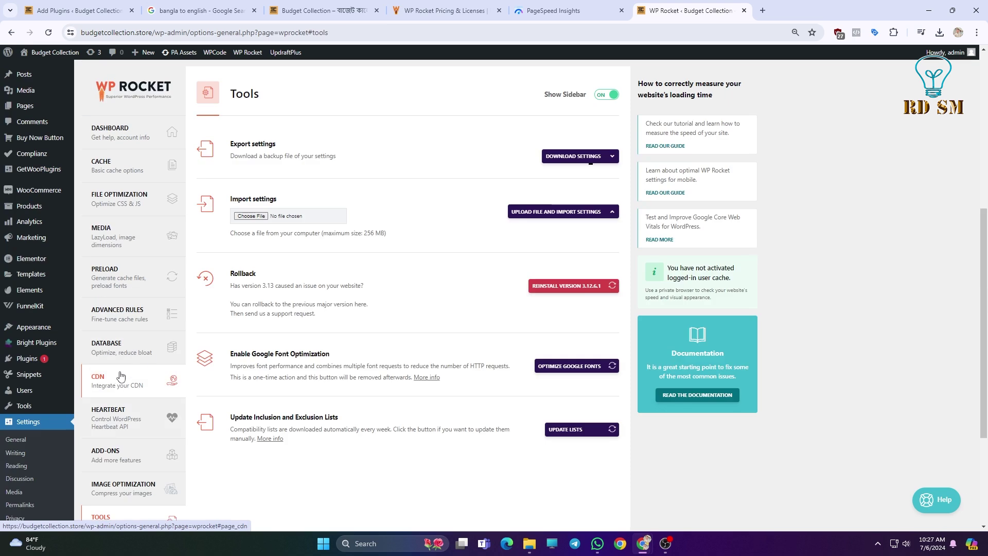
# Revisit WP Rocket's Tools, Dashboard, File Optimization, Media and CDN sections to review their options
pyautogui.scroll(3, 131, 288)
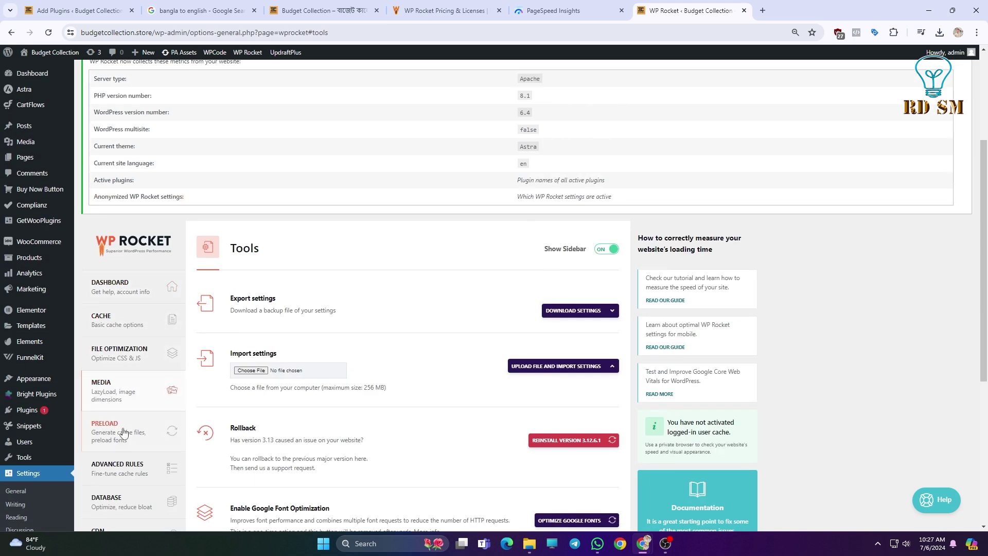
pyautogui.scroll(-1, 126, 219)
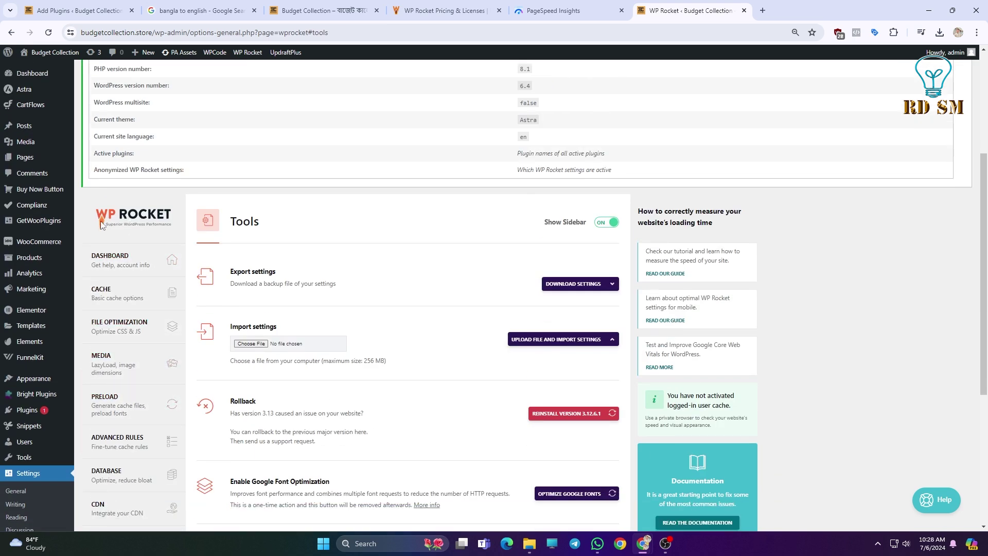
pyautogui.scroll(-4, 103, 224)
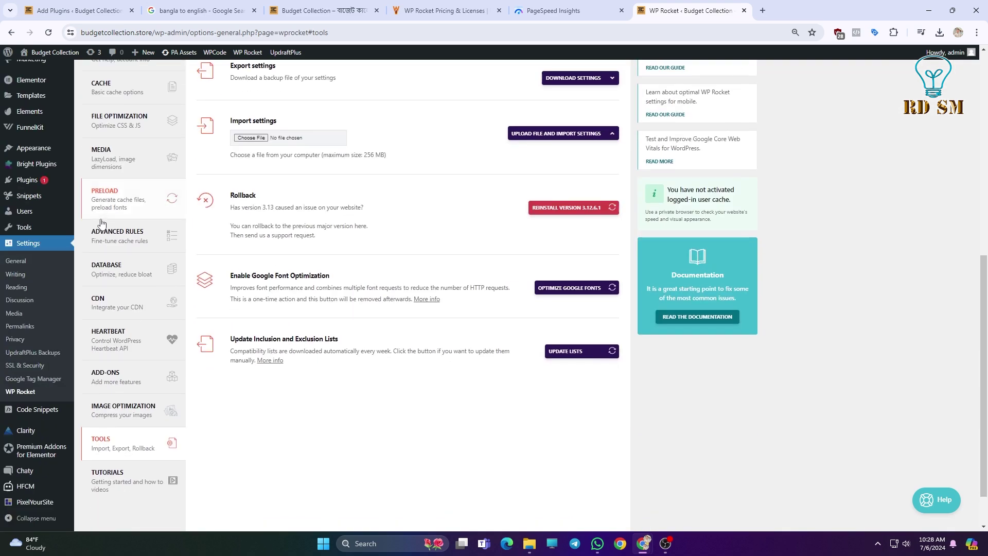
pyautogui.scroll(2, 121, 245)
pyautogui.scroll(-1, 138, 200)
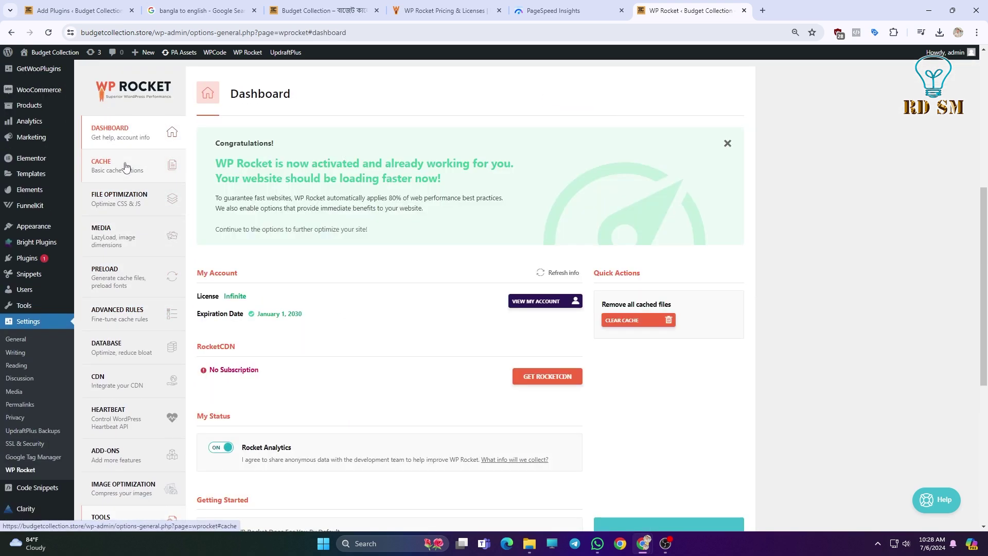
pyautogui.click(133, 198)
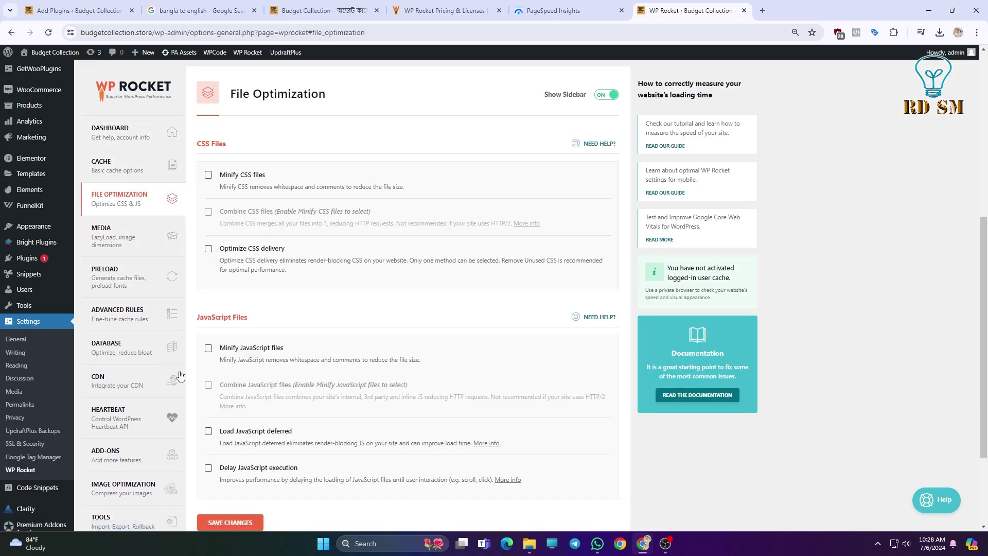
pyautogui.scroll(-2, 154, 360)
pyautogui.click(129, 410)
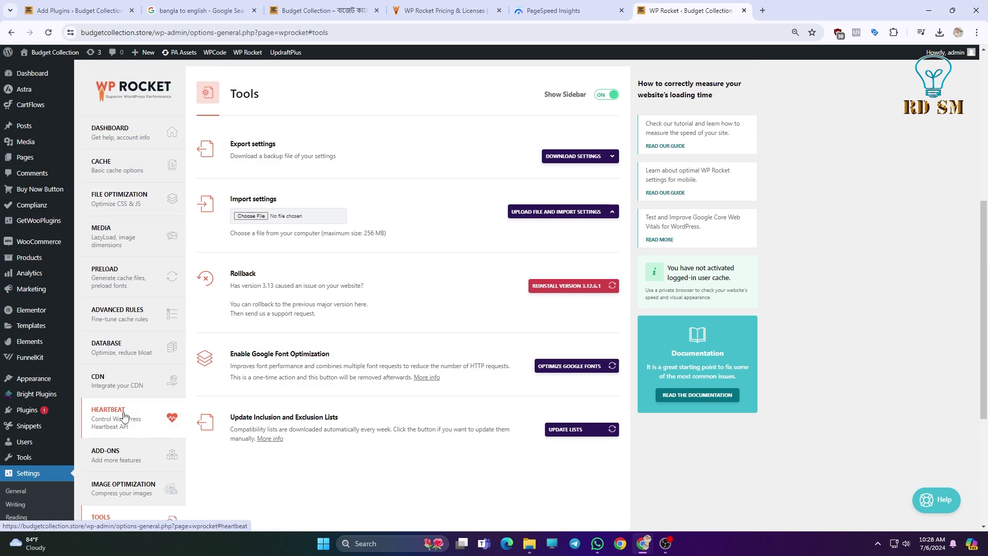
pyautogui.click(132, 138)
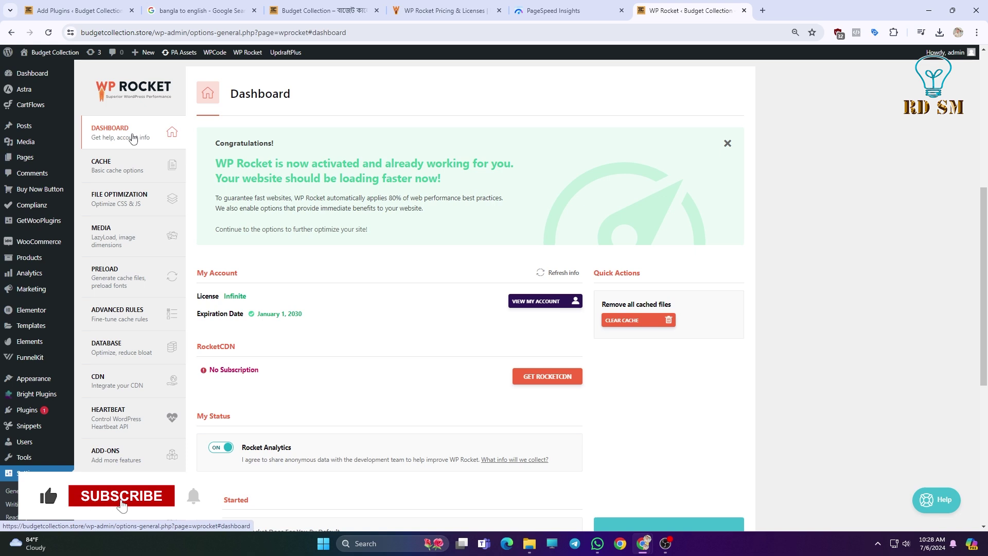
pyautogui.click(95, 233)
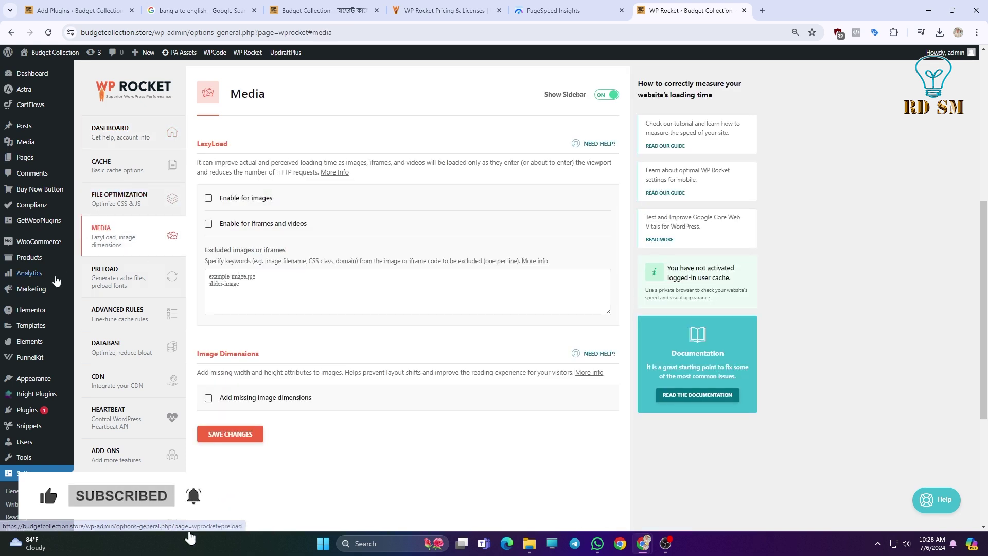
pyautogui.click(127, 363)
pyautogui.click(122, 381)
pyautogui.scroll(-2, 123, 383)
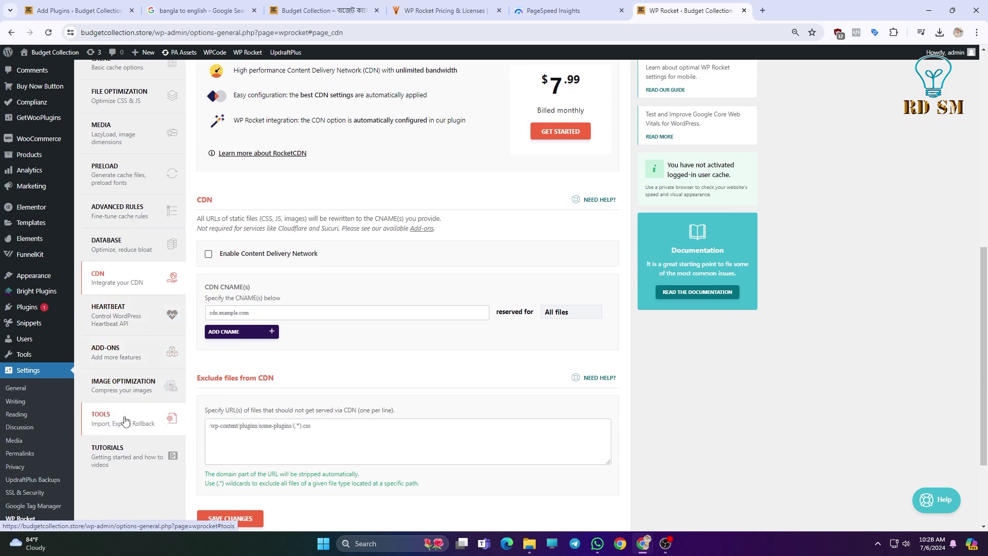
pyautogui.click(103, 420)
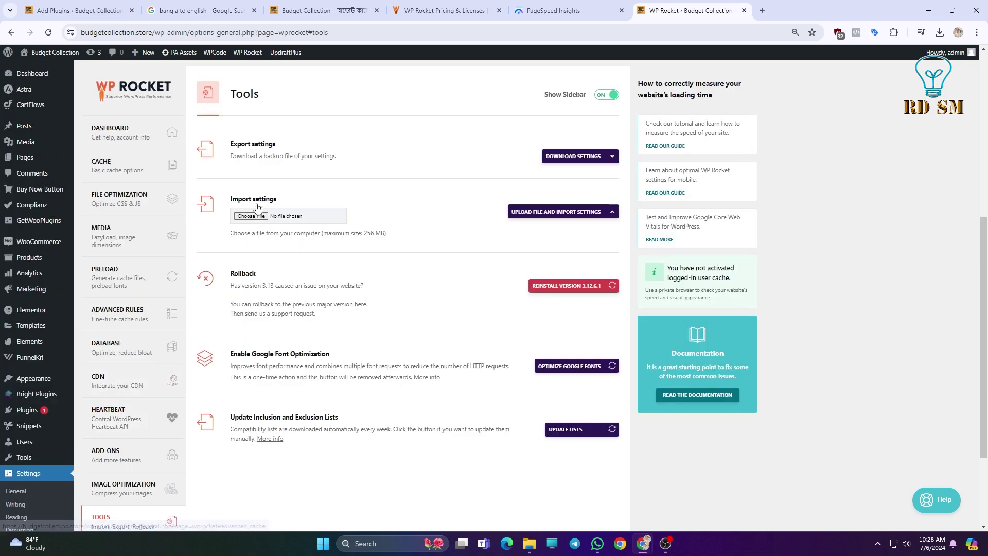
pyautogui.moveTo(232, 199); pyautogui.dragTo(290, 201)
pyautogui.click(289, 200)
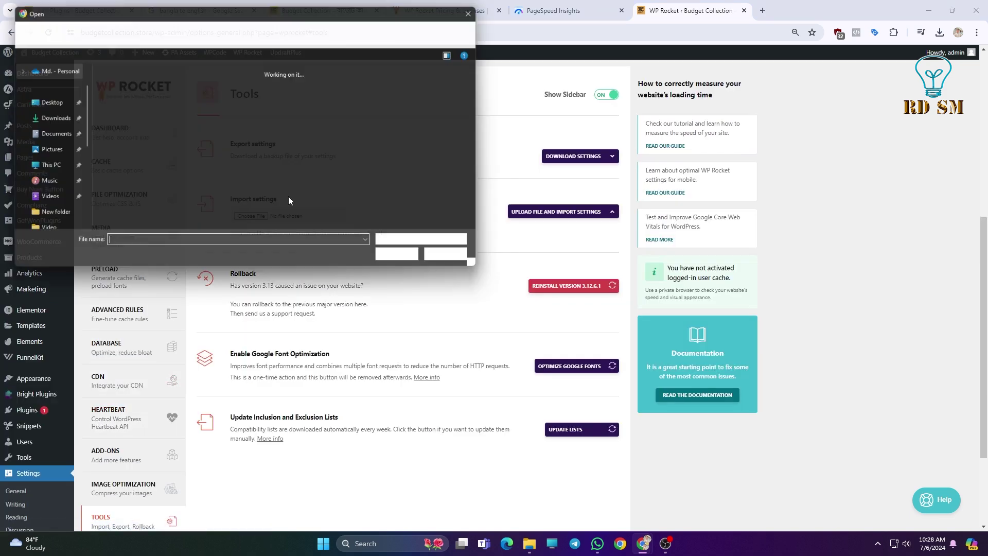
pyautogui.click(483, 7)
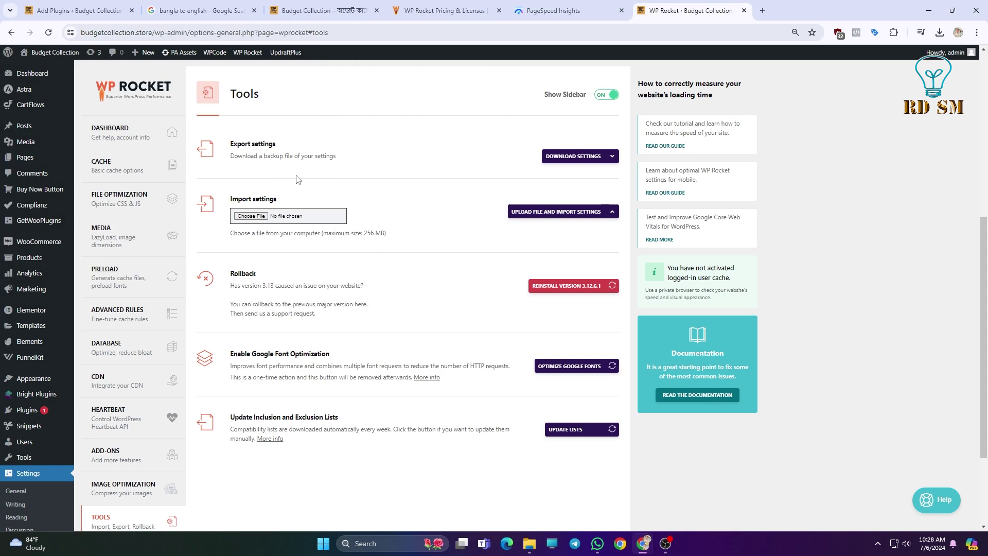
pyautogui.click(252, 216)
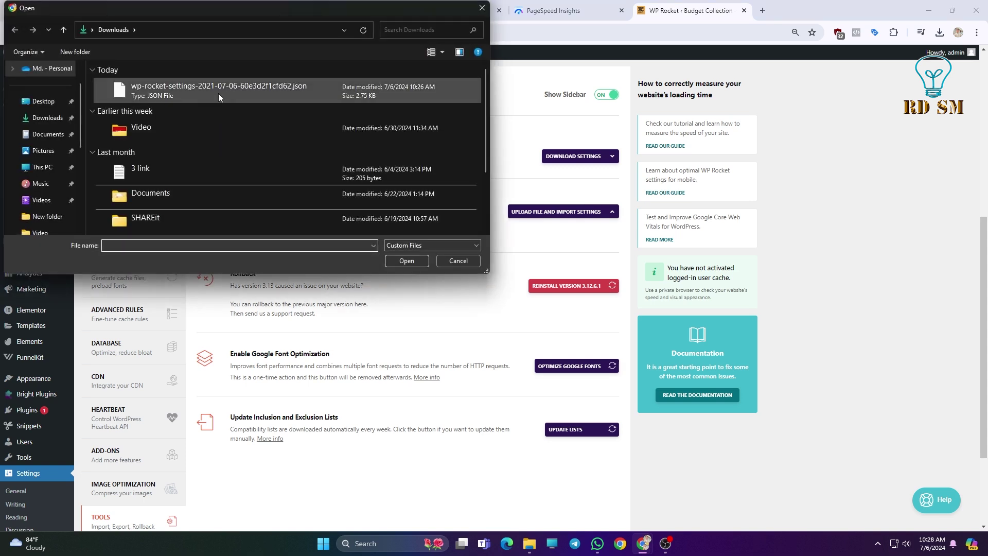
pyautogui.click(150, 89)
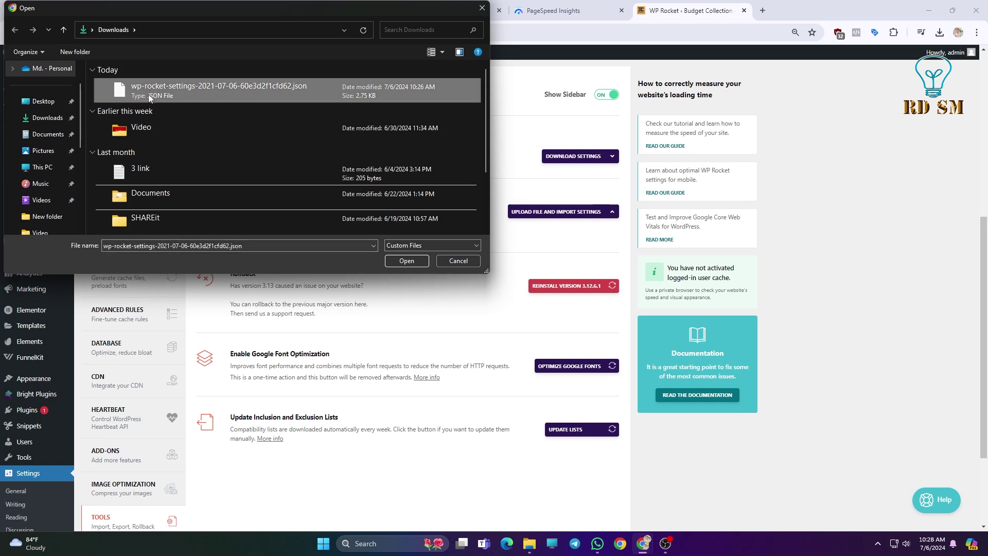
pyautogui.click(405, 263)
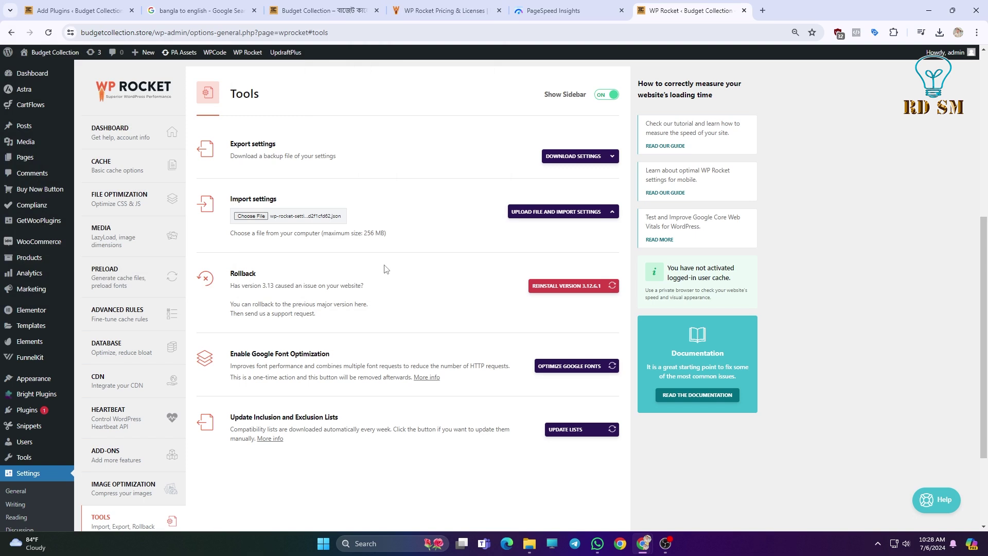
# Review the imported WP Rocket settings in the File Optimization and Preload sections, and check the Tools section
pyautogui.scroll(1, 386, 268)
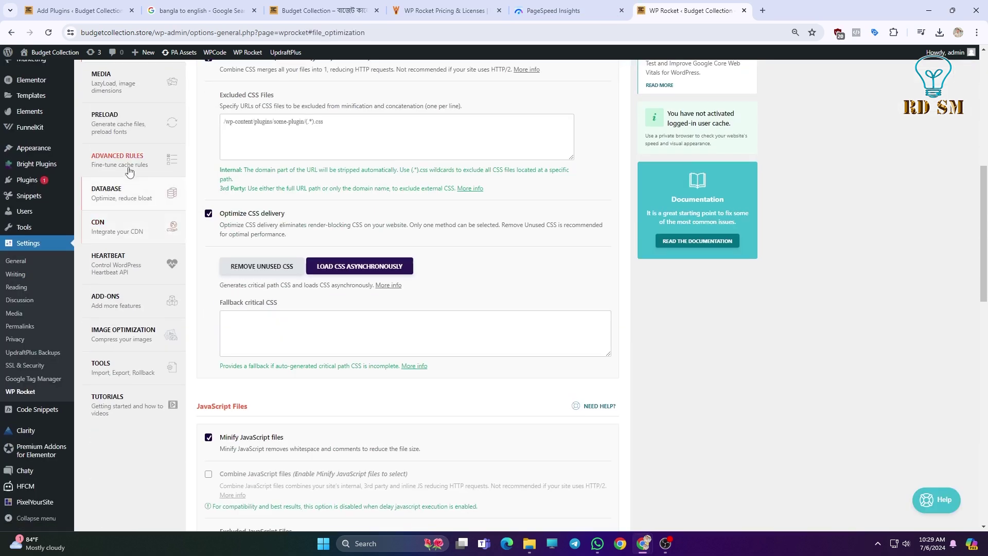
pyautogui.click(132, 122)
pyautogui.scroll(-6, 254, 430)
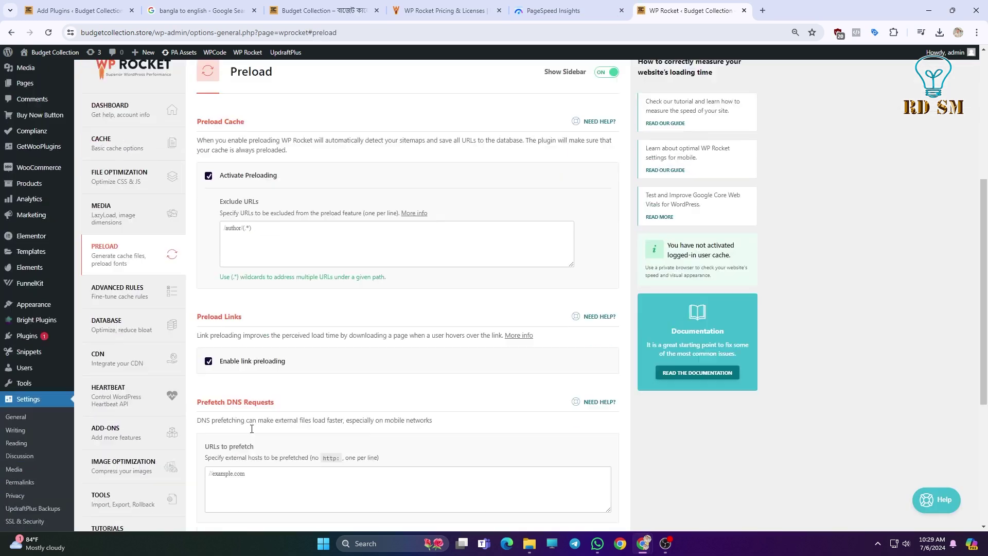
pyautogui.scroll(3, 137, 323)
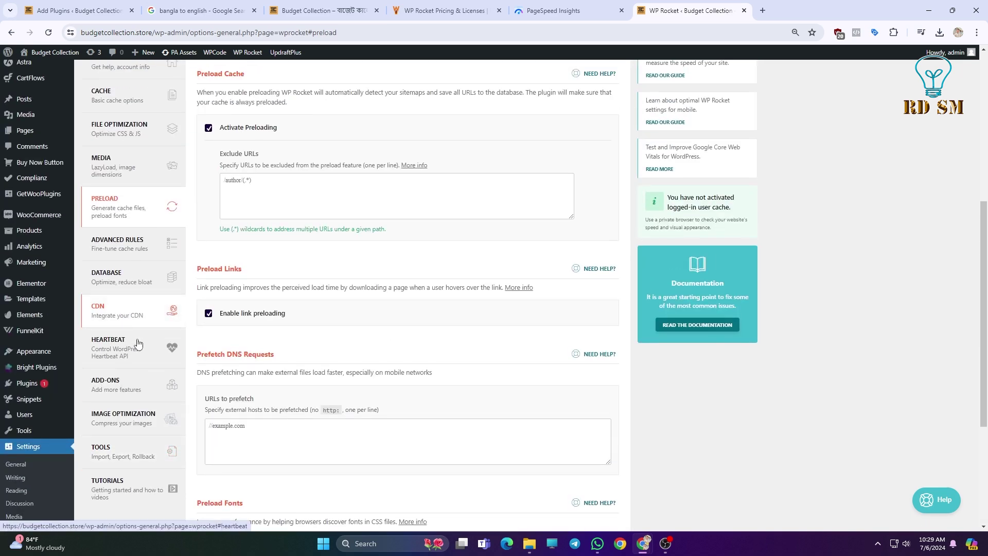
pyautogui.click(135, 445)
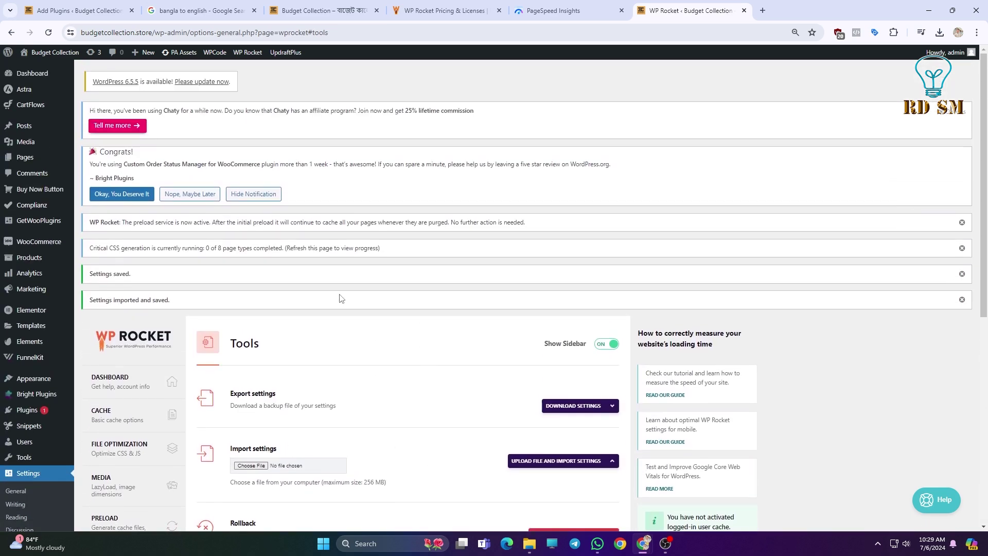
pyautogui.scroll(-1, 339, 298)
pyautogui.scroll(-4, 340, 299)
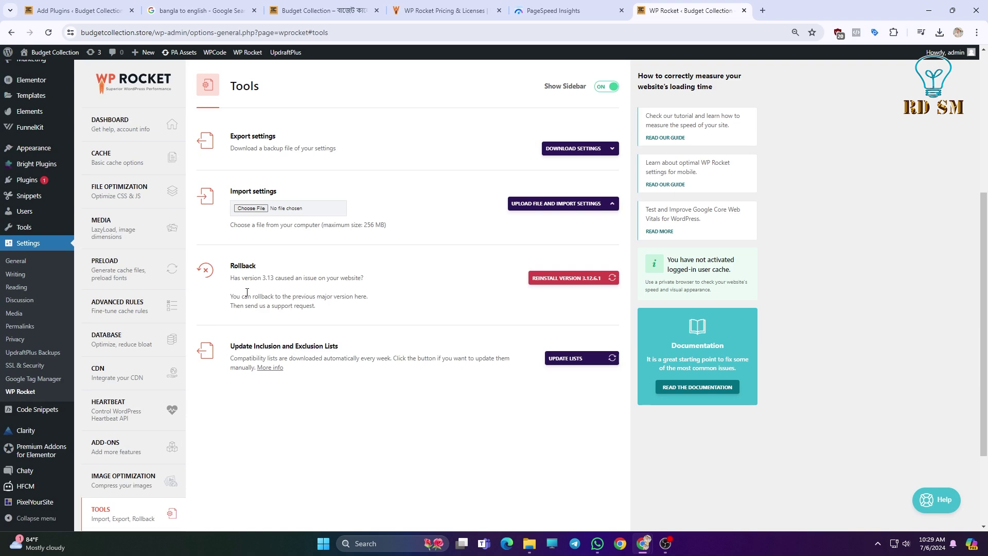
pyautogui.scroll(3, 247, 292)
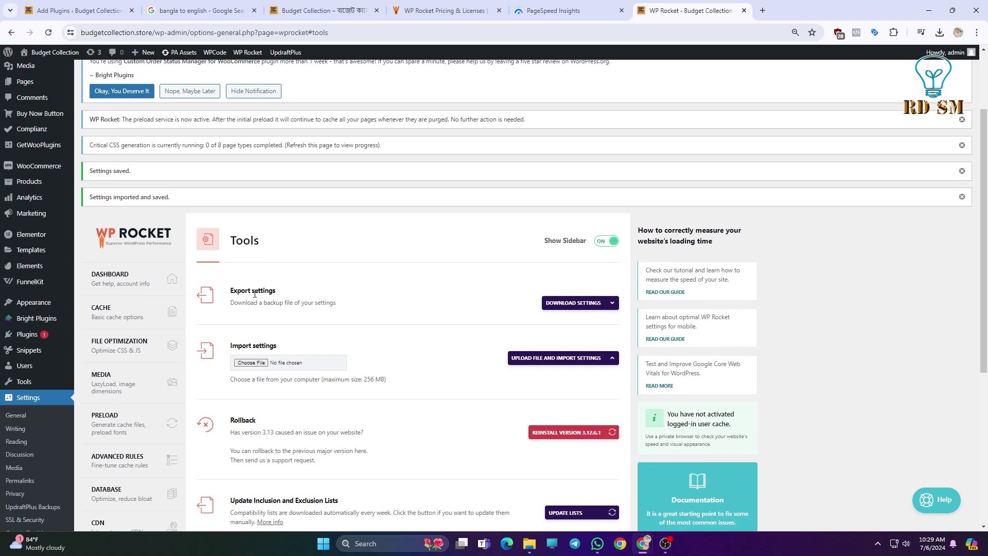
pyautogui.moveTo(643, 543)
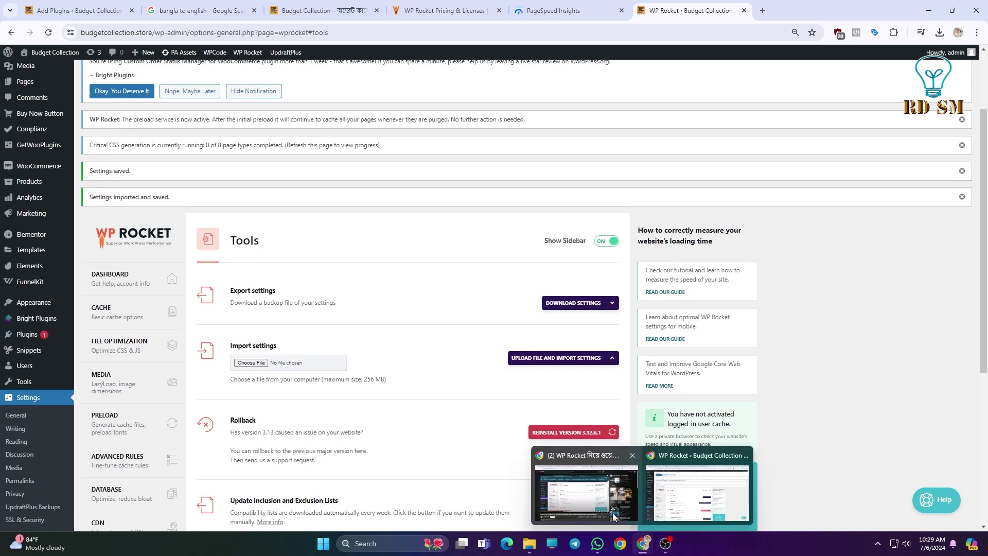
pyautogui.click(586, 486)
pyautogui.hotkey('alt', 'Tab')
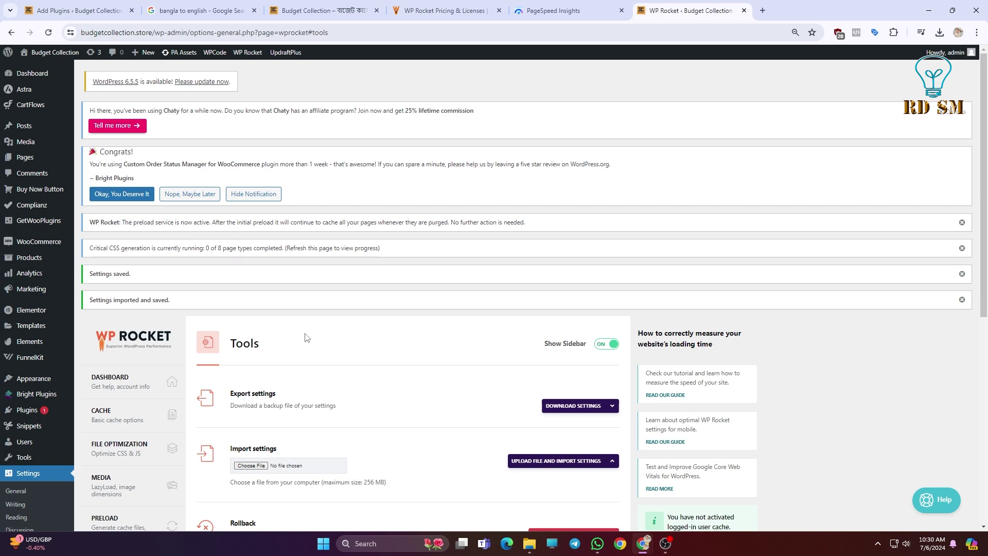
pyautogui.scroll(-2, 345, 465)
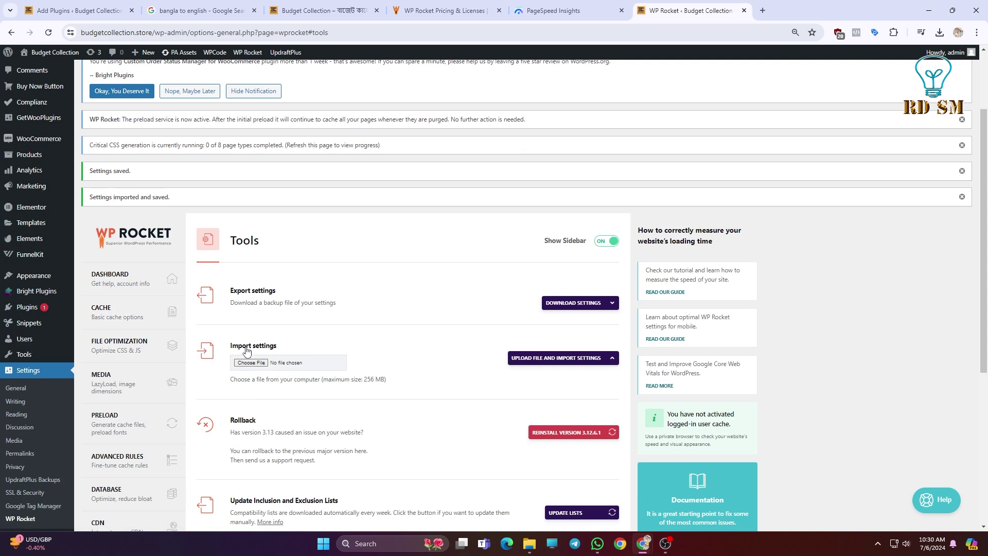
pyautogui.scroll(-1, 246, 351)
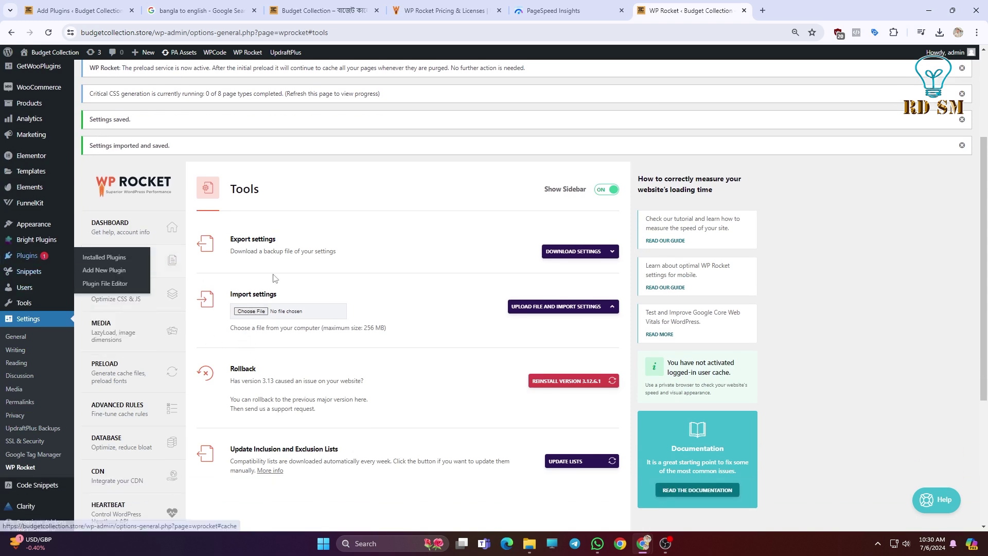
# Search the WordPress plugins available to add for OMGF and locate the OMGF Google Fonts plugin
pyautogui.moveTo(15, 255)
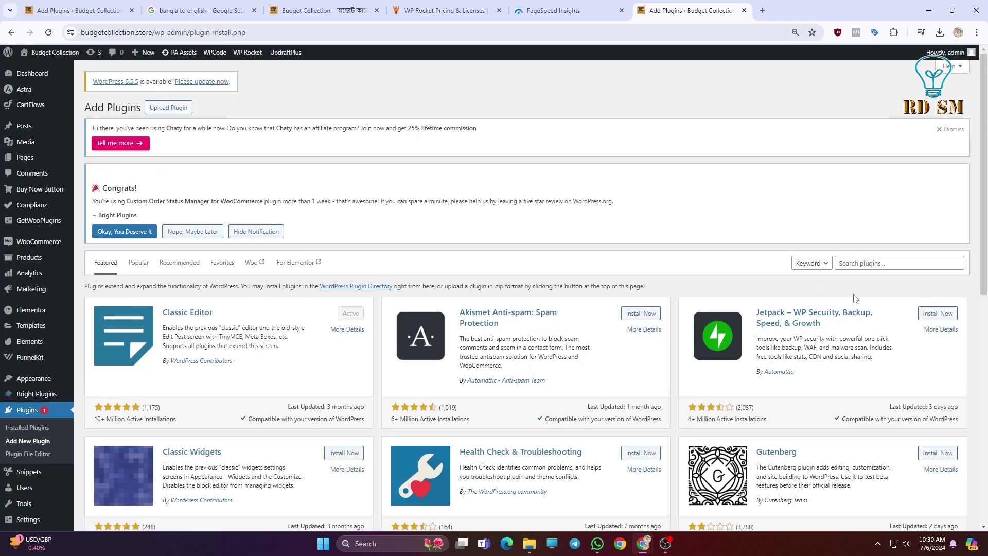
pyautogui.click(905, 263)
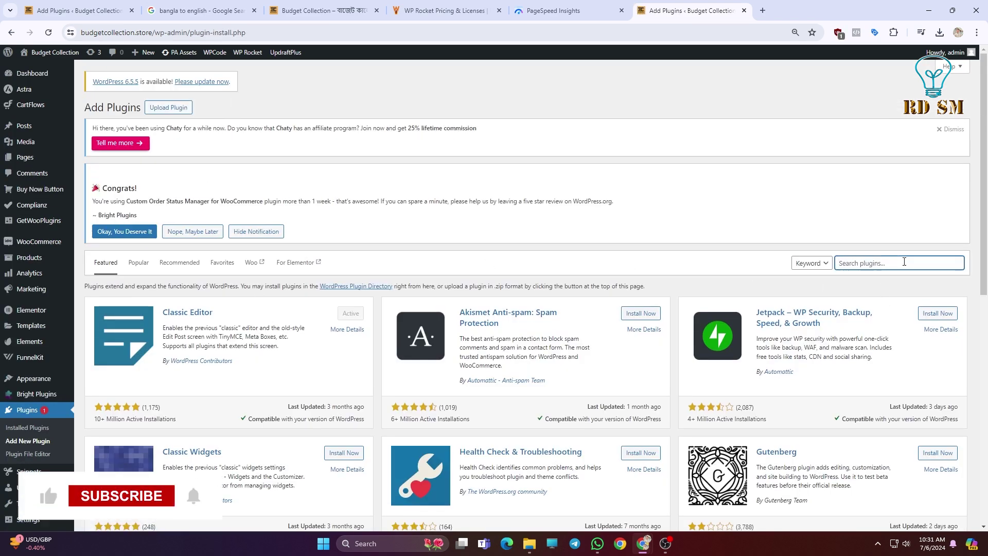
pyautogui.write('OMGF')
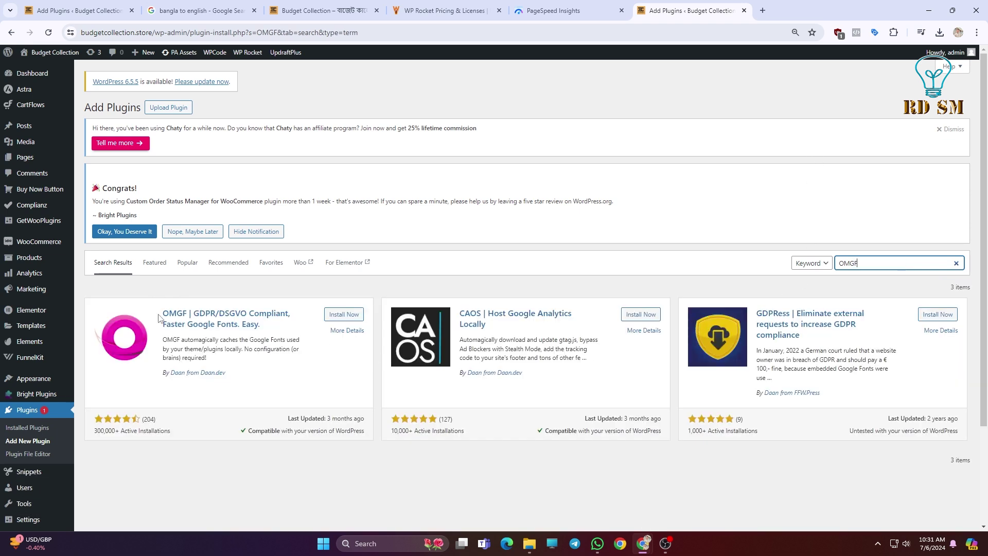
pyautogui.moveTo(158, 318); pyautogui.dragTo(263, 324)
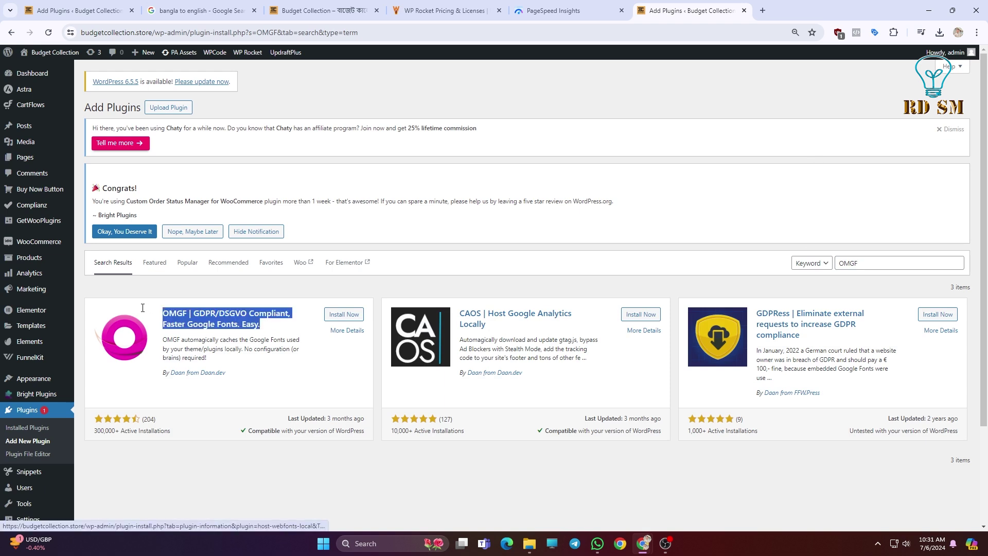
pyautogui.tripleClick(165, 315)
pyautogui.click(161, 321)
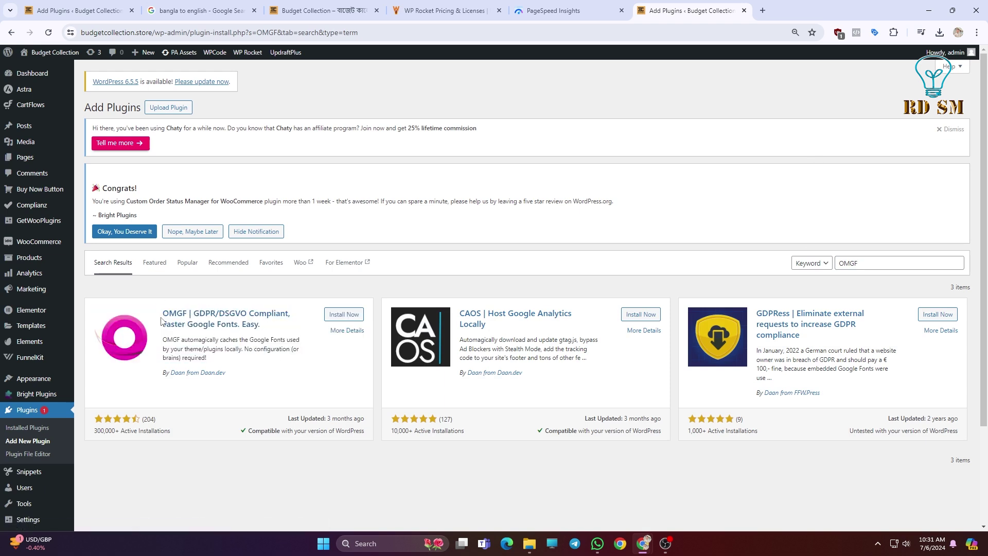
# Install and activate the OMGF | GDPR/DSGVO Compliant, Faster Google Fonts plugin
pyautogui.tripleClick(181, 431)
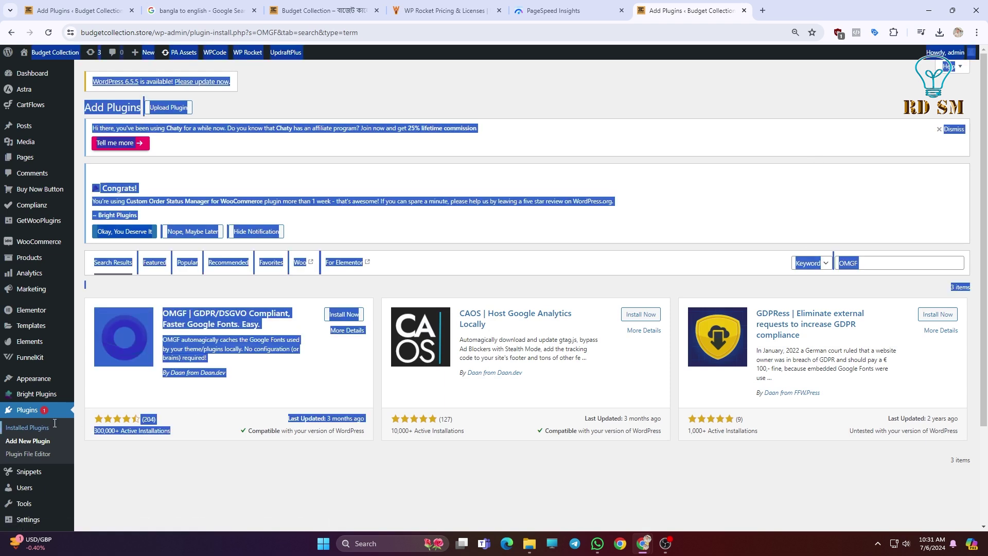
pyautogui.click(181, 433)
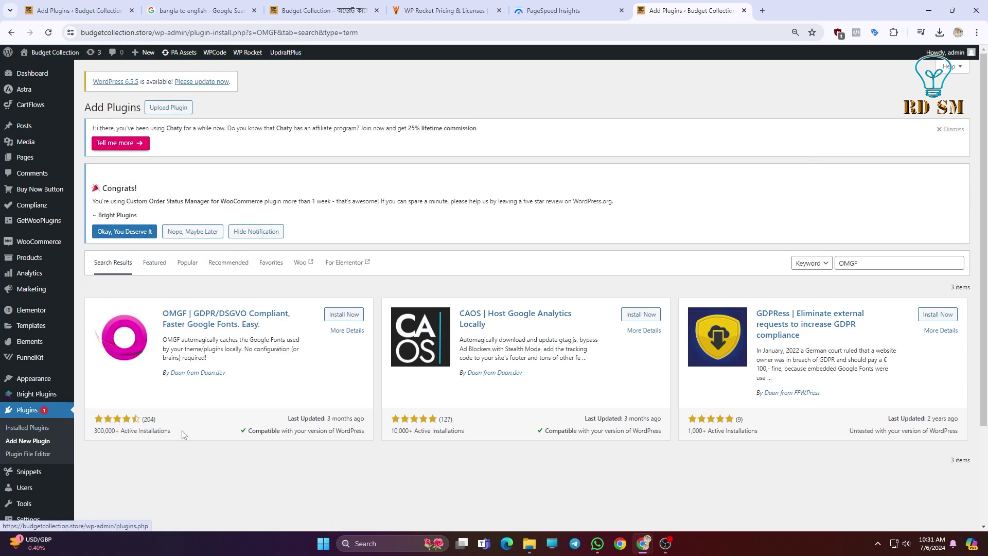
pyautogui.click(353, 315)
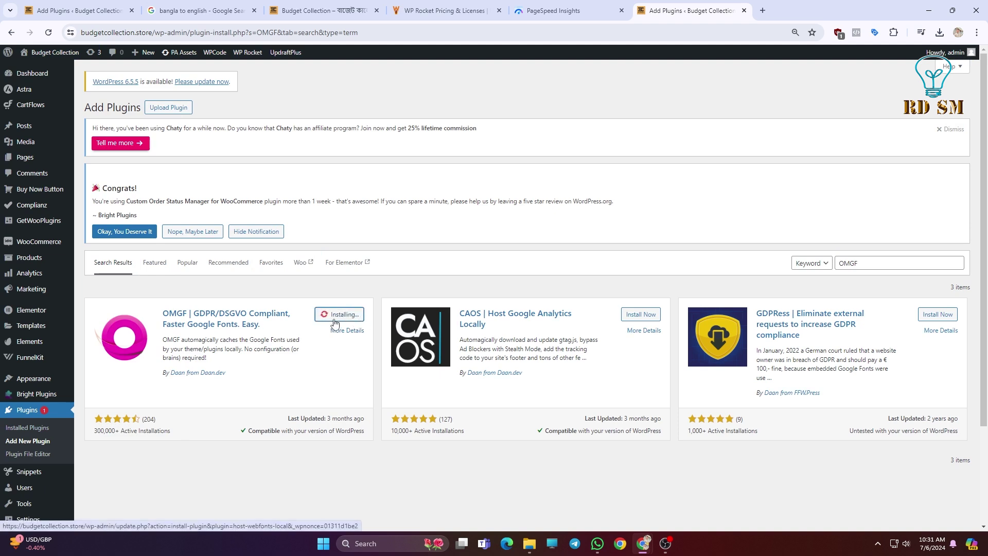
pyautogui.click(355, 316)
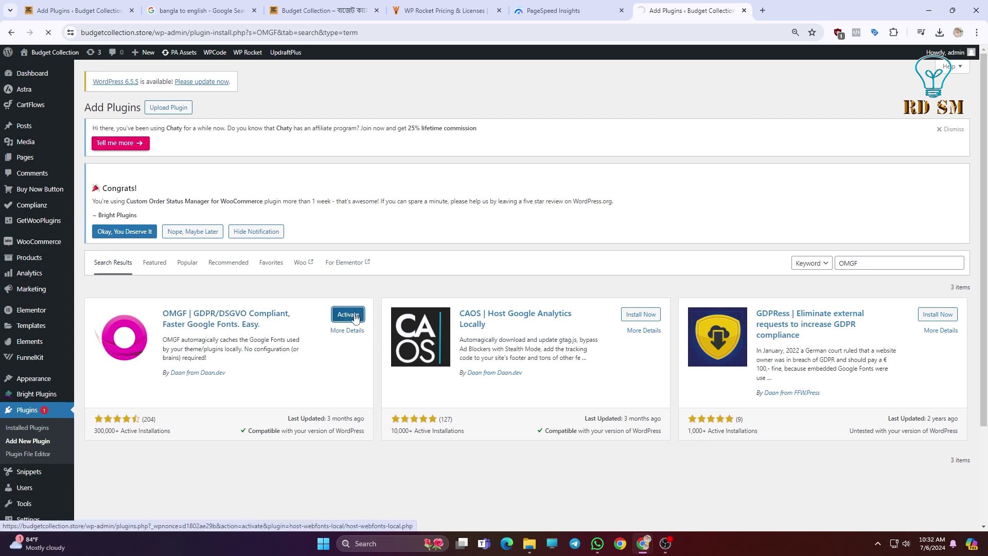
# Open the OMGF settings from the installed plugins list and review the Local Fonts options
pyautogui.scroll(-8, 186, 378)
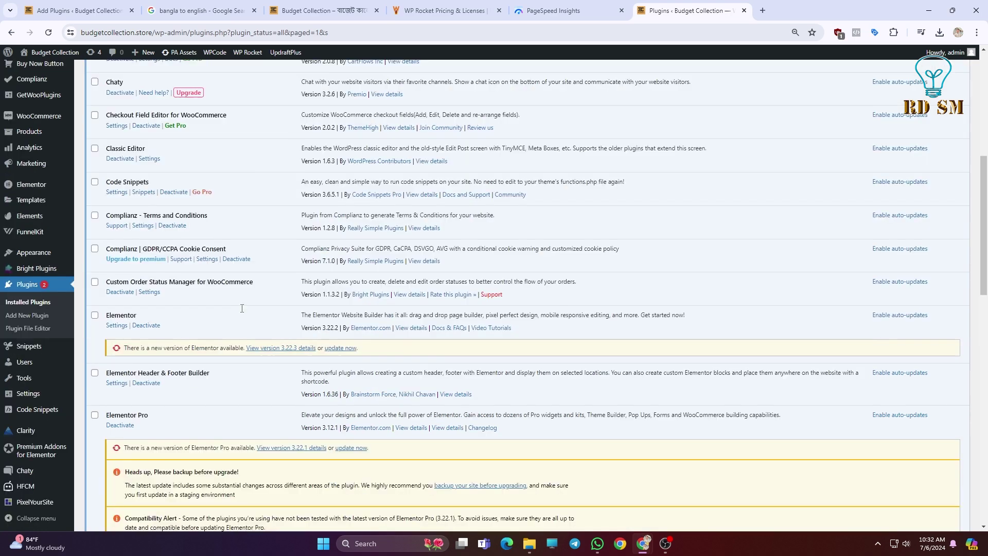
pyautogui.scroll(-8, 187, 378)
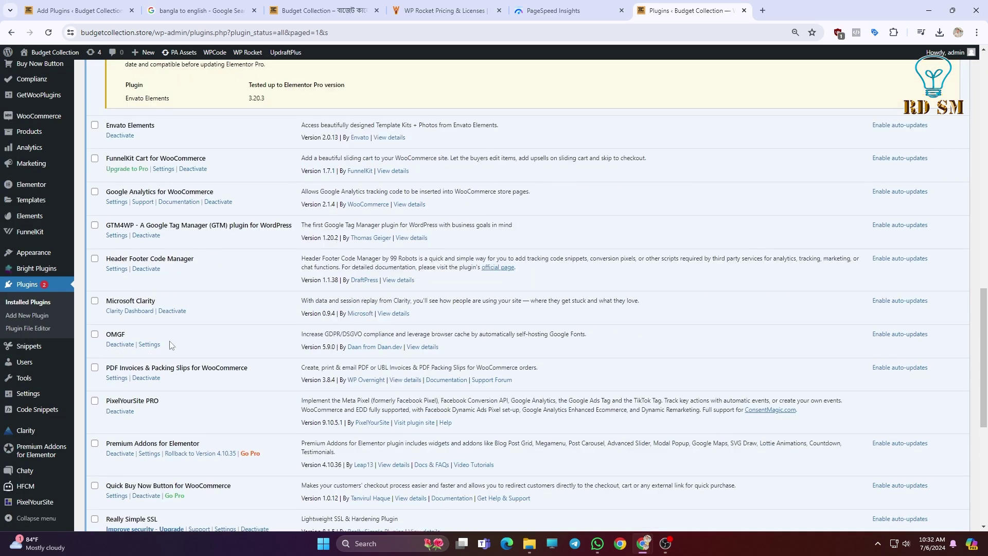
pyautogui.click(156, 346)
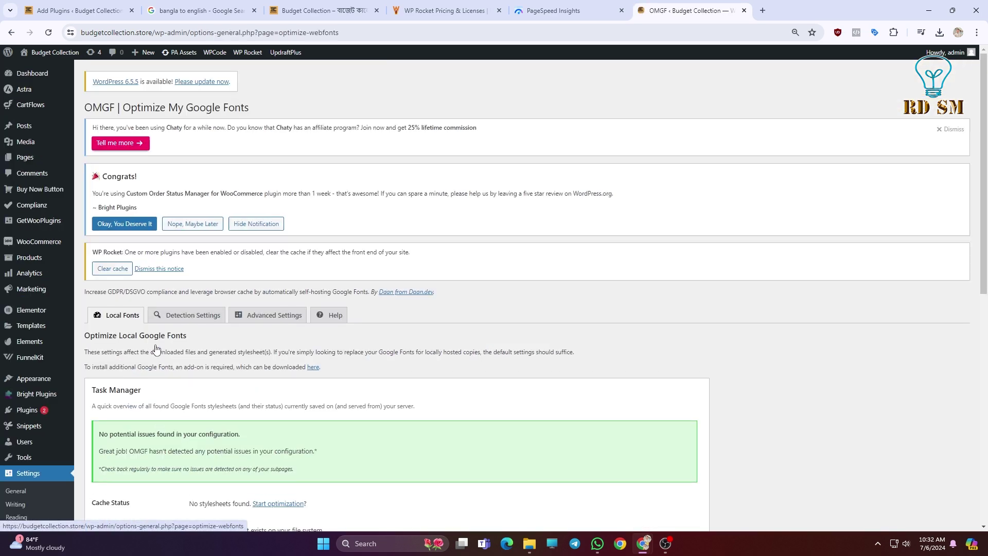
pyautogui.scroll(-4, 155, 349)
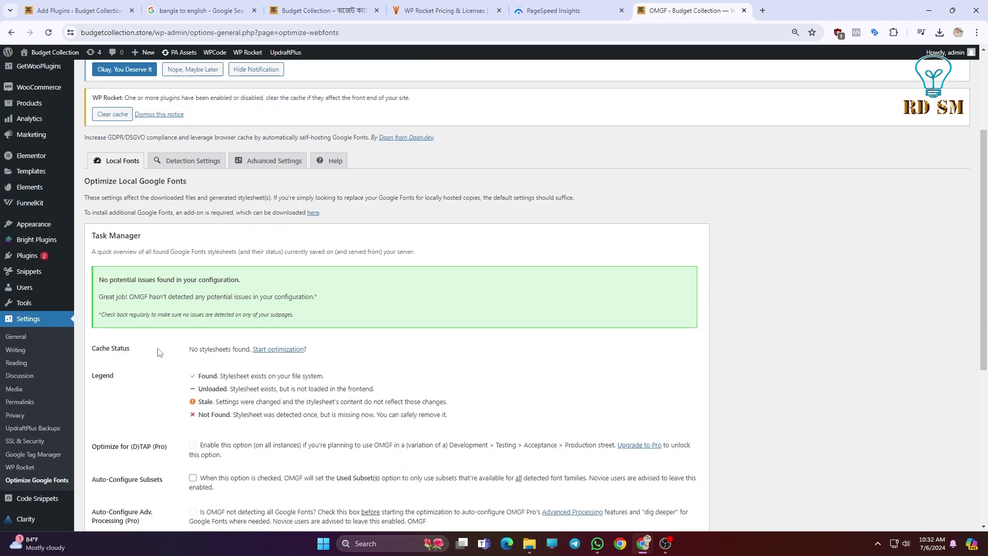
pyautogui.scroll(-2, 158, 352)
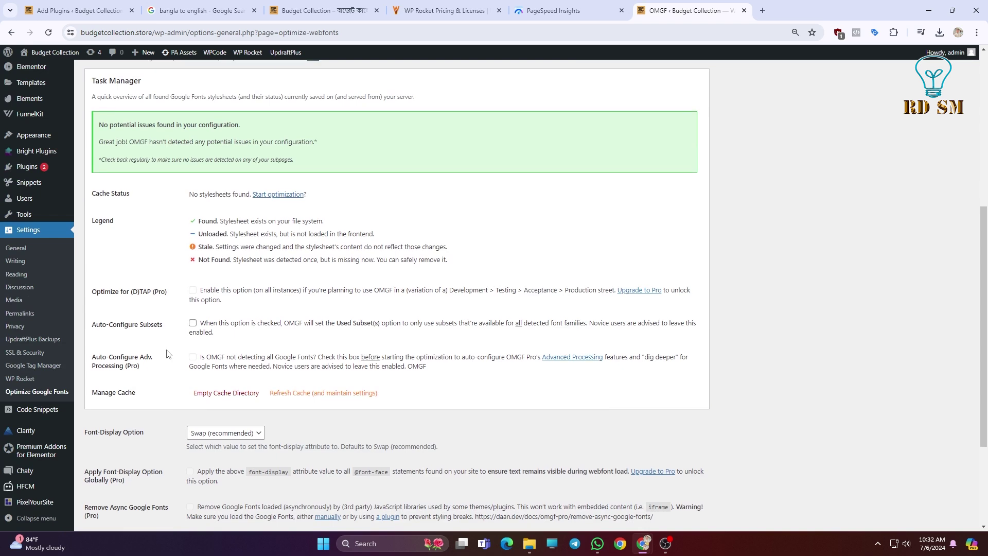
pyautogui.scroll(-1, 166, 353)
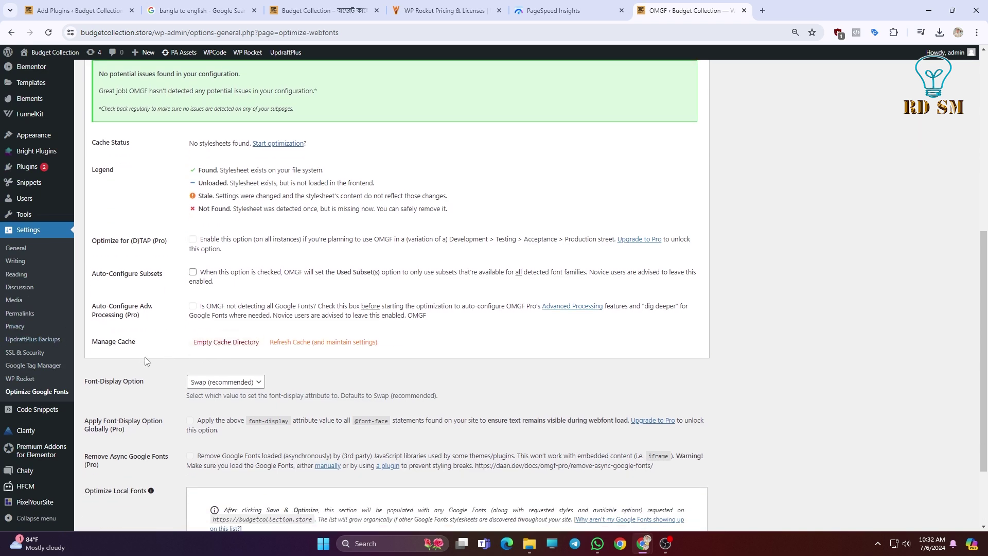
# Empty OMGF's cache directory and refresh its cache while maintaining the settings
pyautogui.moveTo(182, 350); pyautogui.dragTo(237, 355)
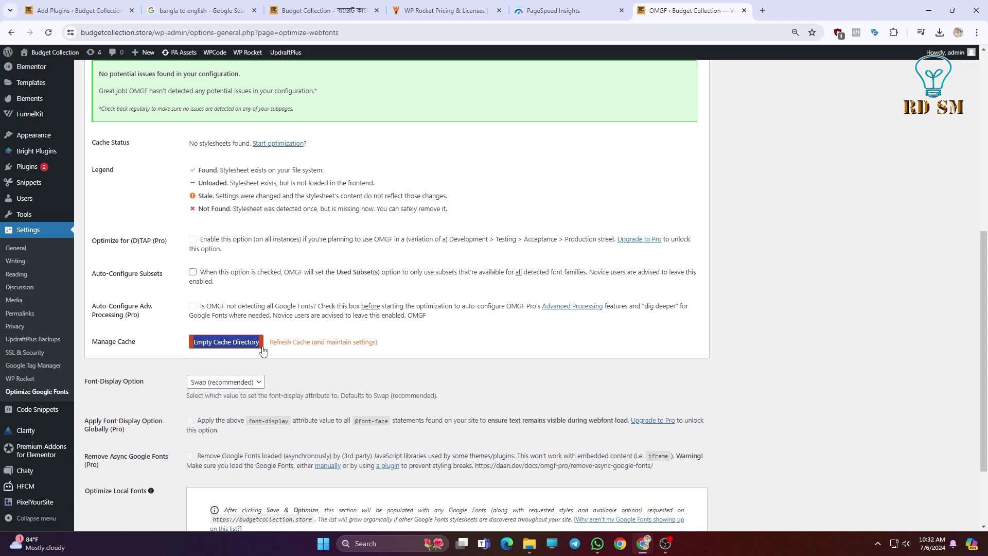
pyautogui.click(225, 352)
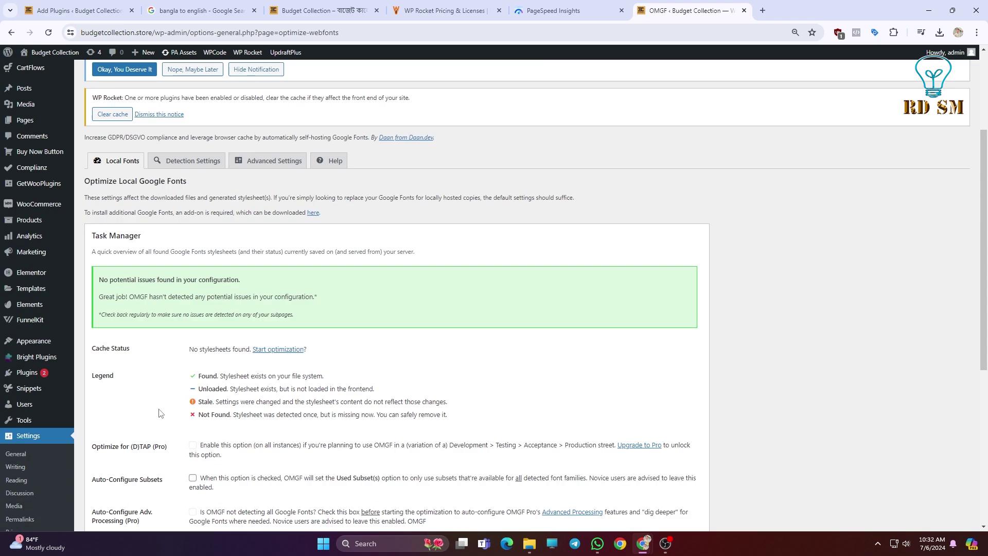
pyautogui.scroll(-8, 160, 412)
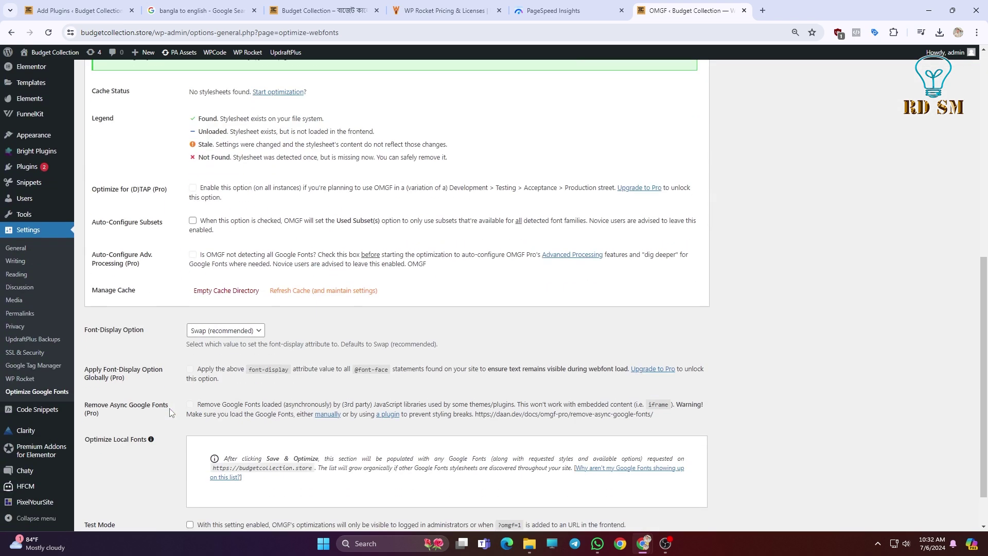
pyautogui.scroll(-7, 463, 382)
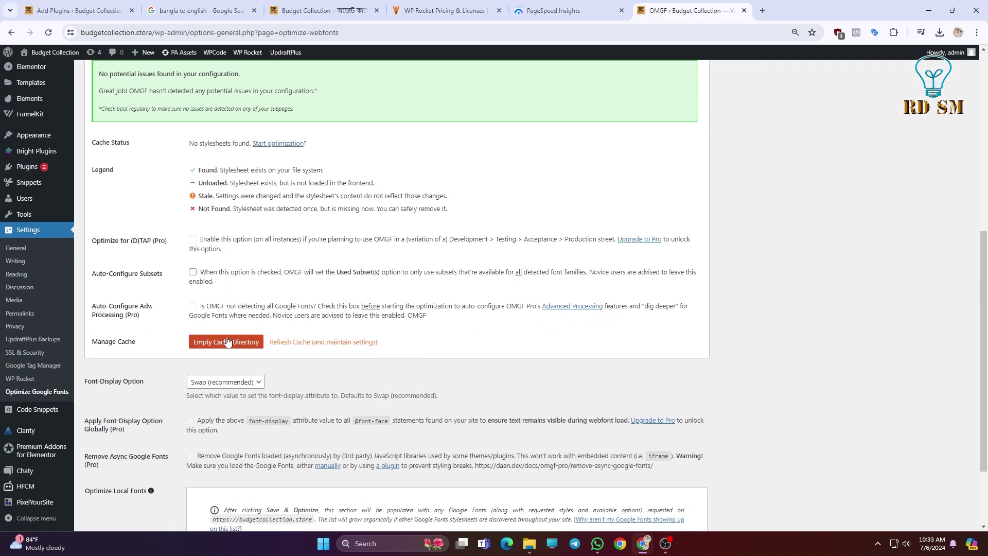
pyautogui.click(206, 346)
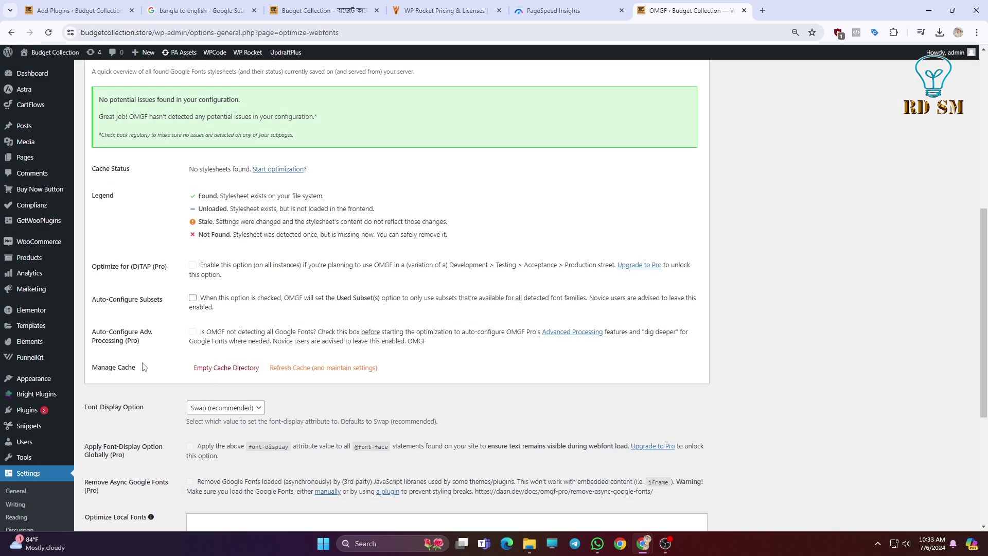
pyautogui.scroll(-1, 369, 350)
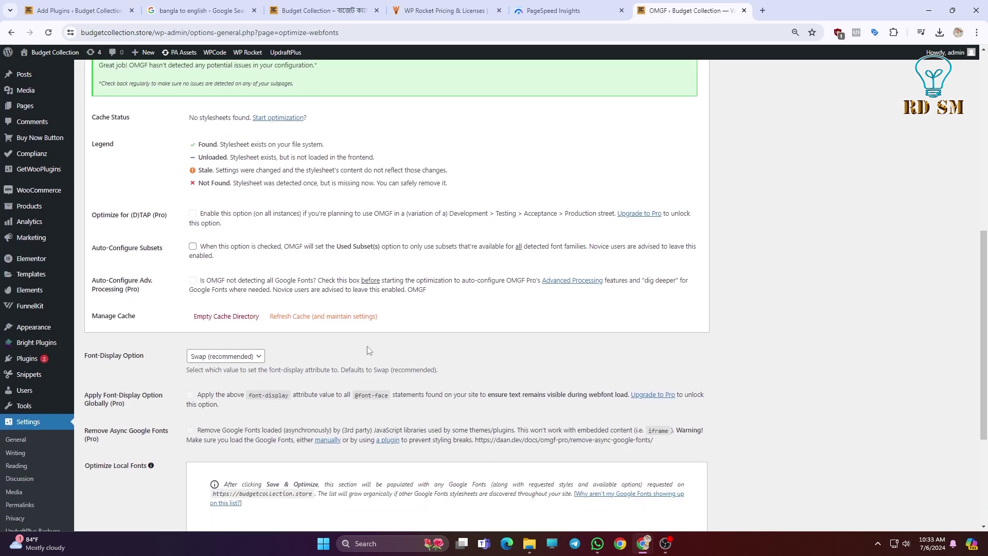
pyautogui.click(340, 322)
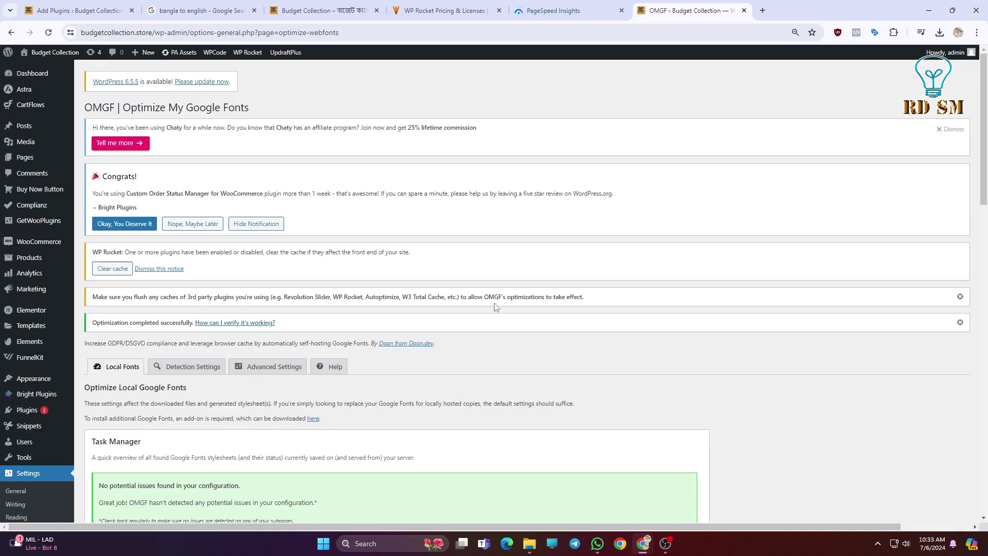
# Save and optimize OMGF's local fonts configuration, and clear the WP Rocket cache
pyautogui.scroll(-10, 282, 338)
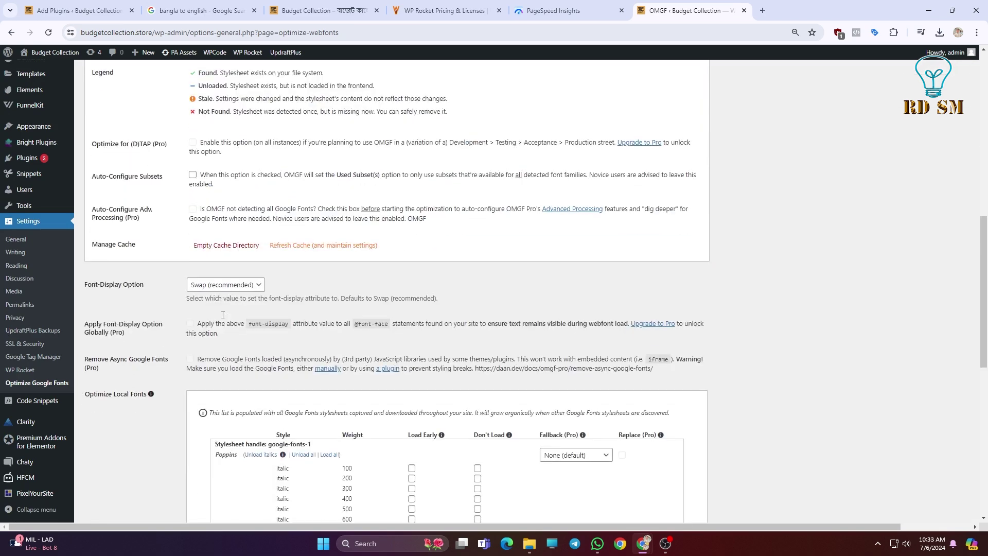
pyautogui.scroll(-7, 198, 338)
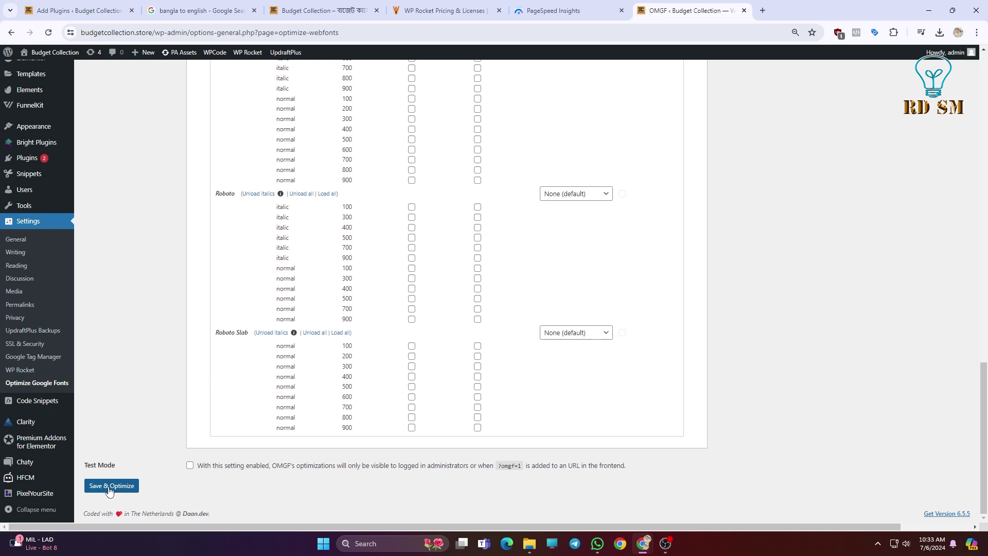
pyautogui.click(128, 489)
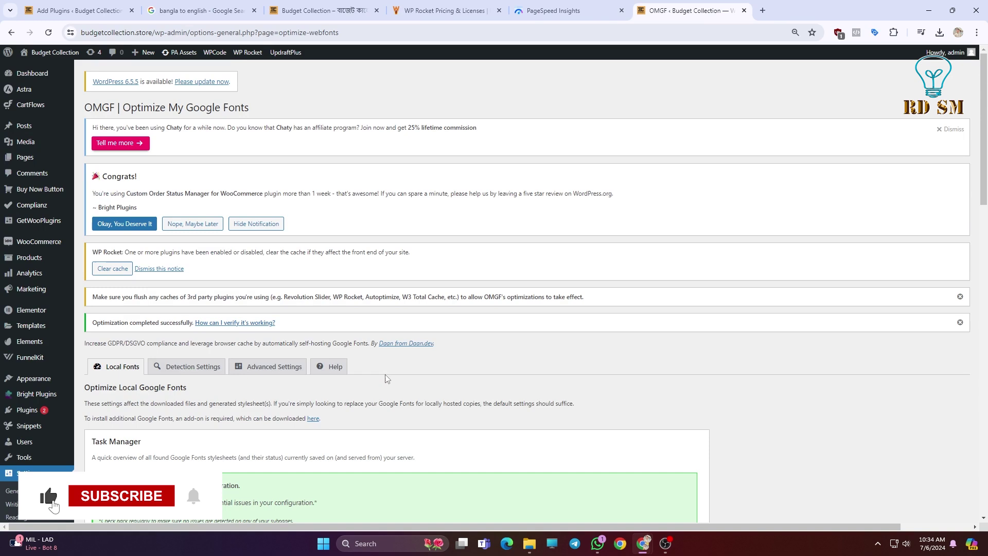
pyautogui.moveTo(247, 54)
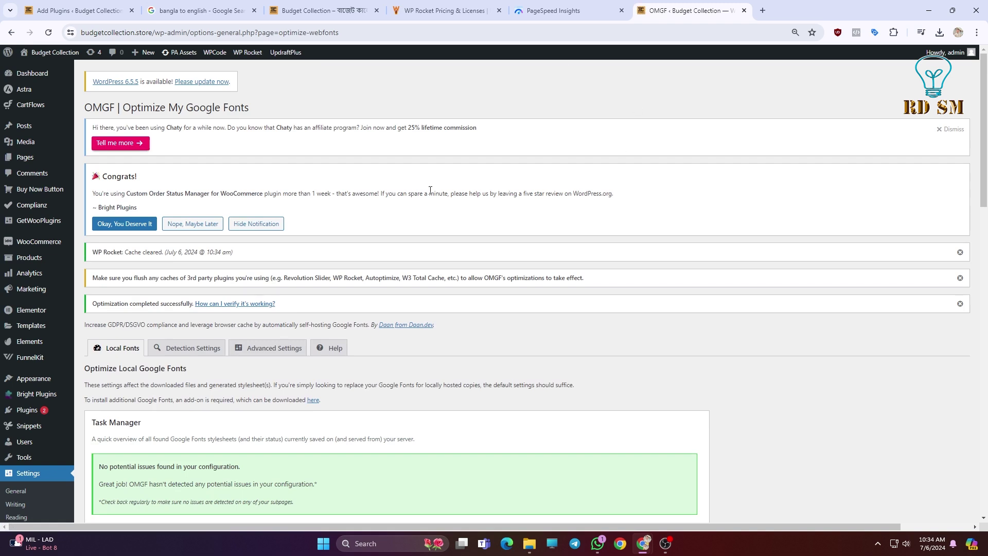
pyautogui.scroll(-3, 375, 190)
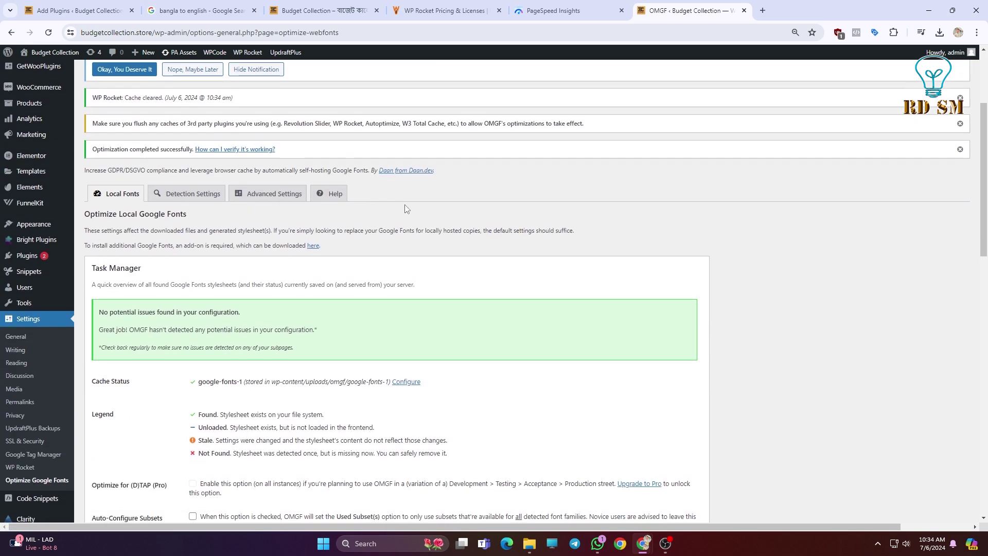
pyautogui.click(554, 11)
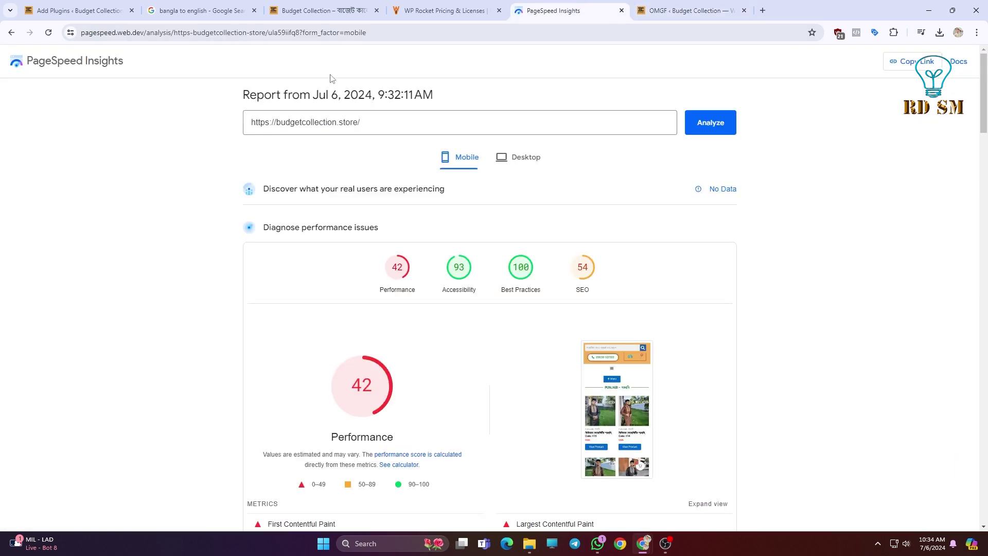
pyautogui.click(374, 32)
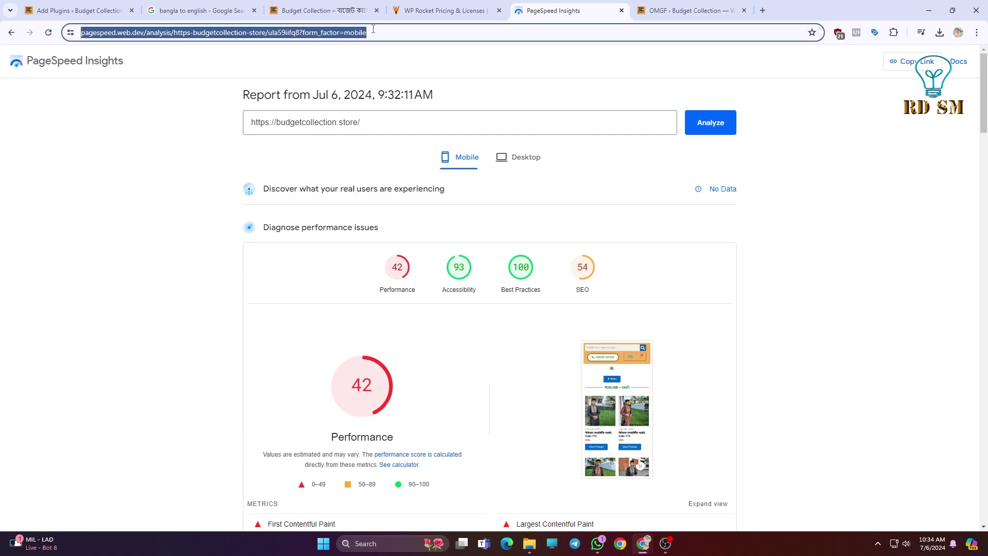
pyautogui.click(130, 31)
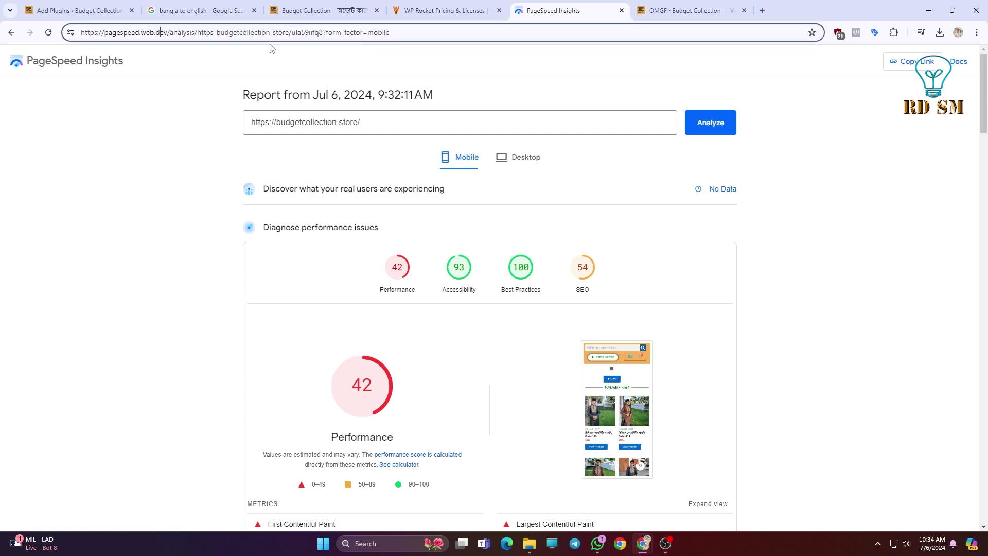
pyautogui.tripleClick(420, 29)
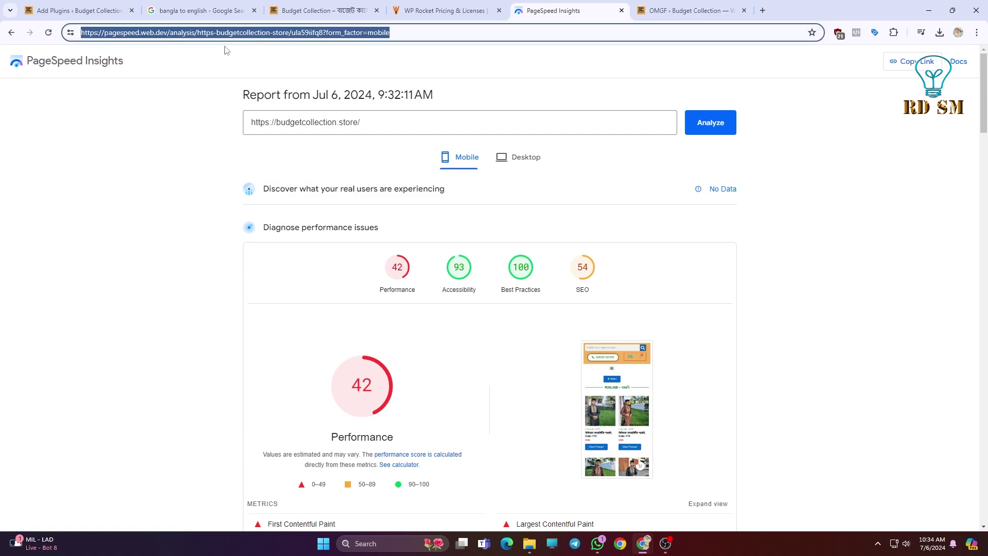
pyautogui.click(203, 65)
pyautogui.moveTo(142, 34); pyautogui.dragTo(74, 34)
pyautogui.hotkey('ctrl', 'c')
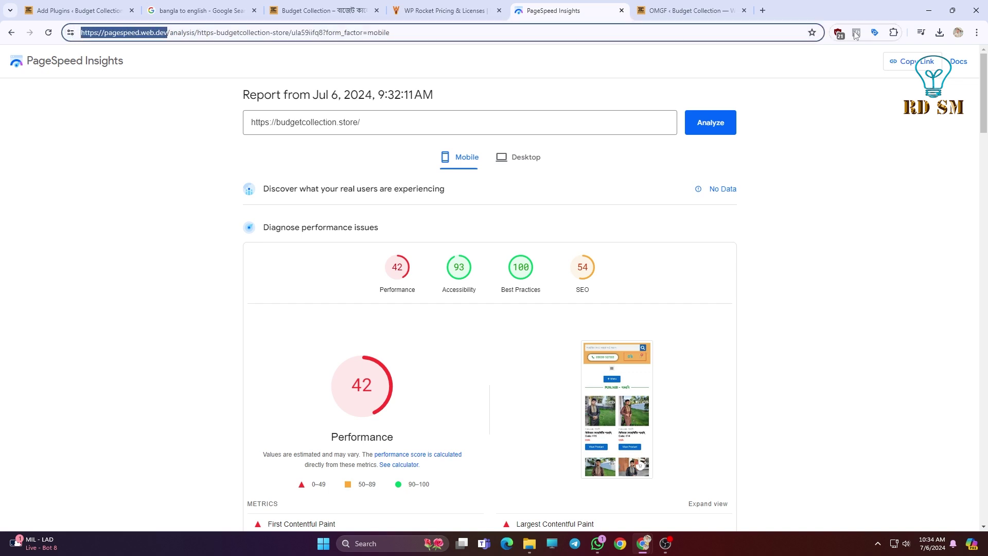
pyautogui.click(977, 32)
pyautogui.click(877, 81)
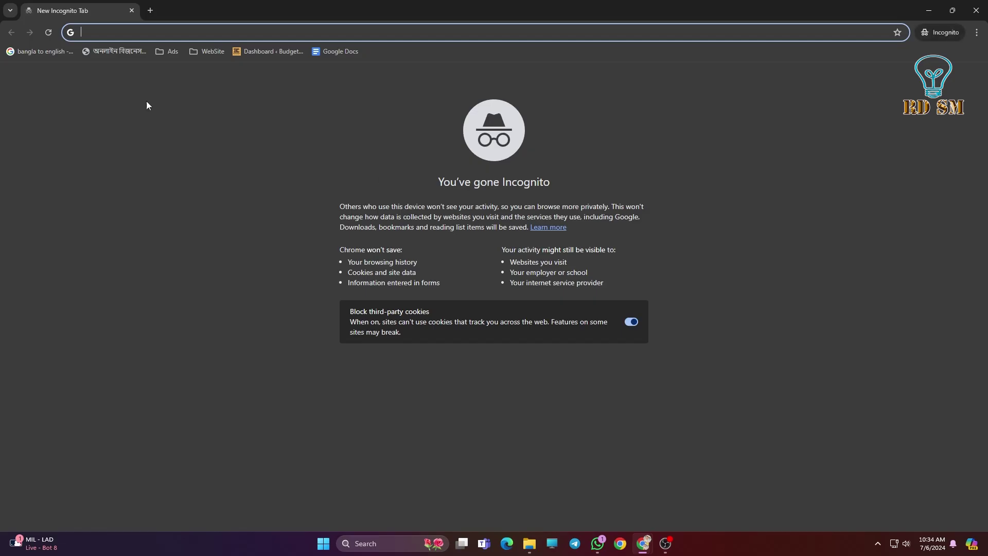
pyautogui.hotkey('ctrl', 'v')
pyautogui.press('Return')
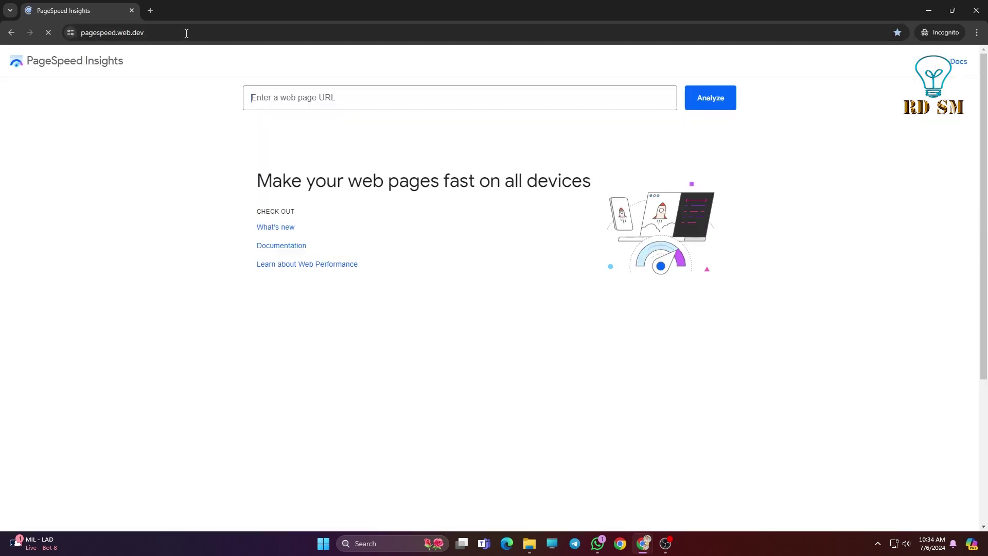
pyautogui.click(342, 98)
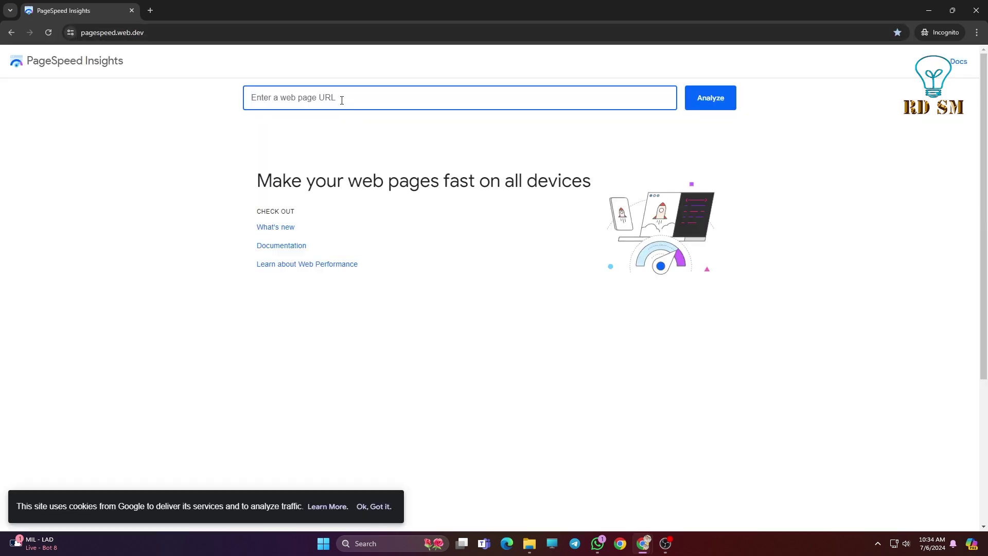
pyautogui.press('super+v')
pyautogui.scroll(-1, 344, 235)
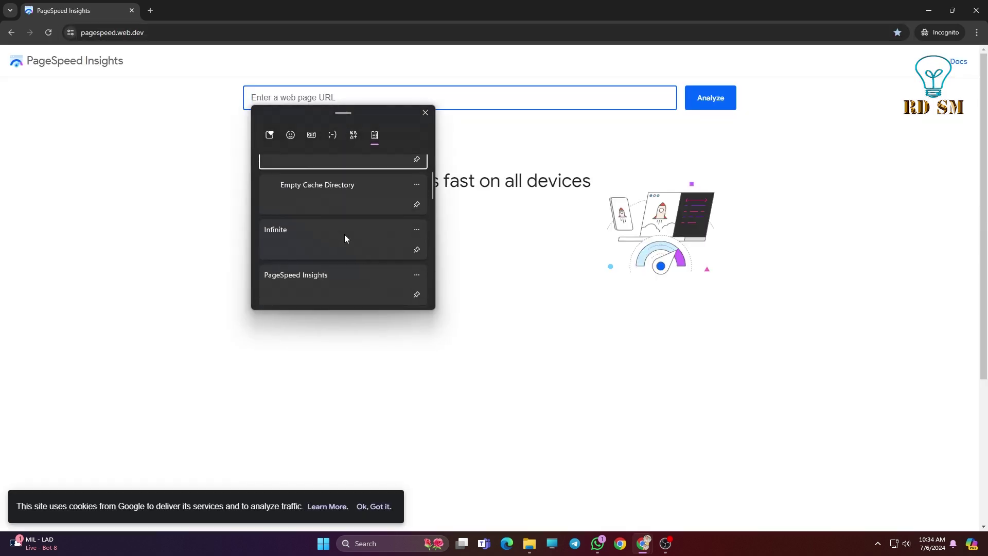
pyautogui.scroll(1, 345, 202)
pyautogui.scroll(-2, 338, 251)
pyautogui.click(334, 282)
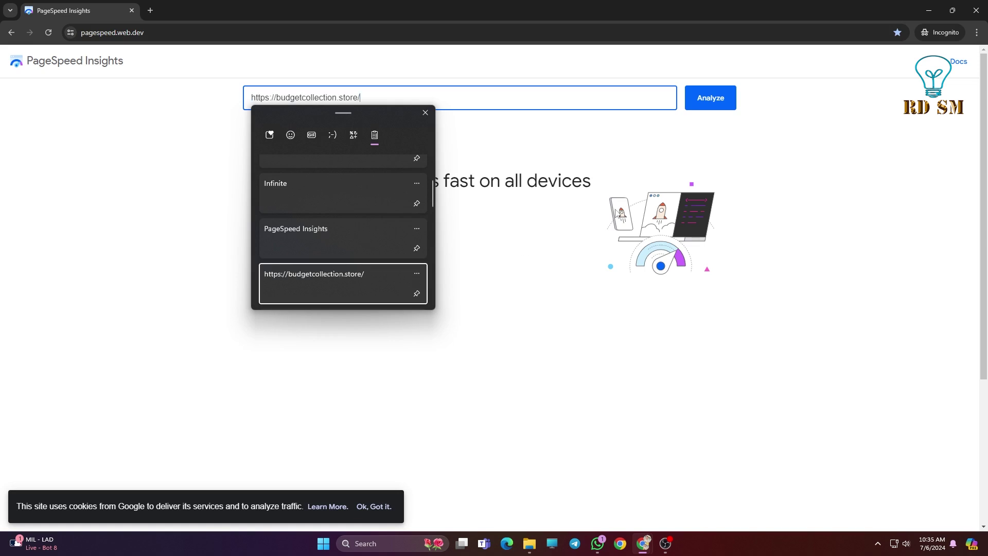
pyautogui.click(725, 96)
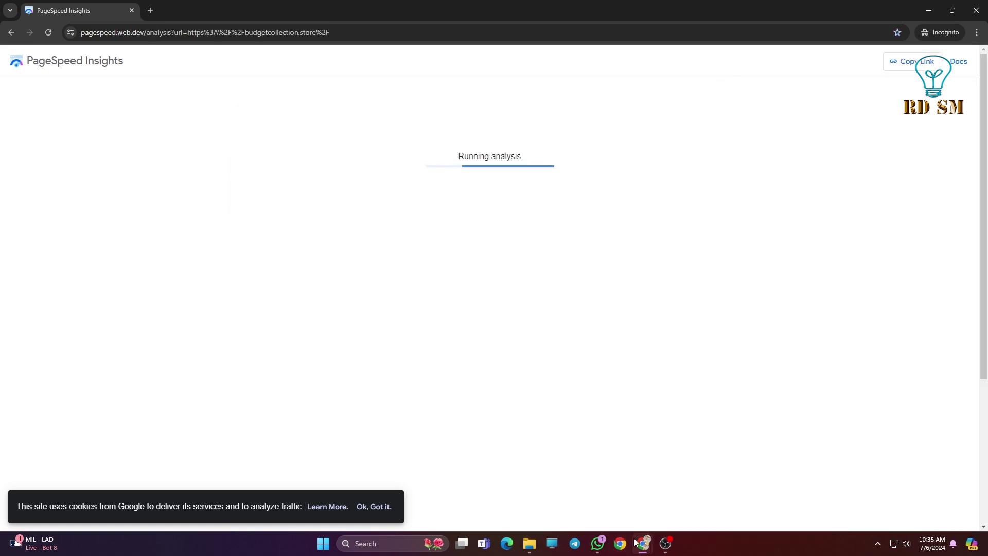
# Return to the earlier PageSpeed Insights report in the regular browser window and view its mobile Performance score
pyautogui.moveTo(644, 543)
pyautogui.click(641, 494)
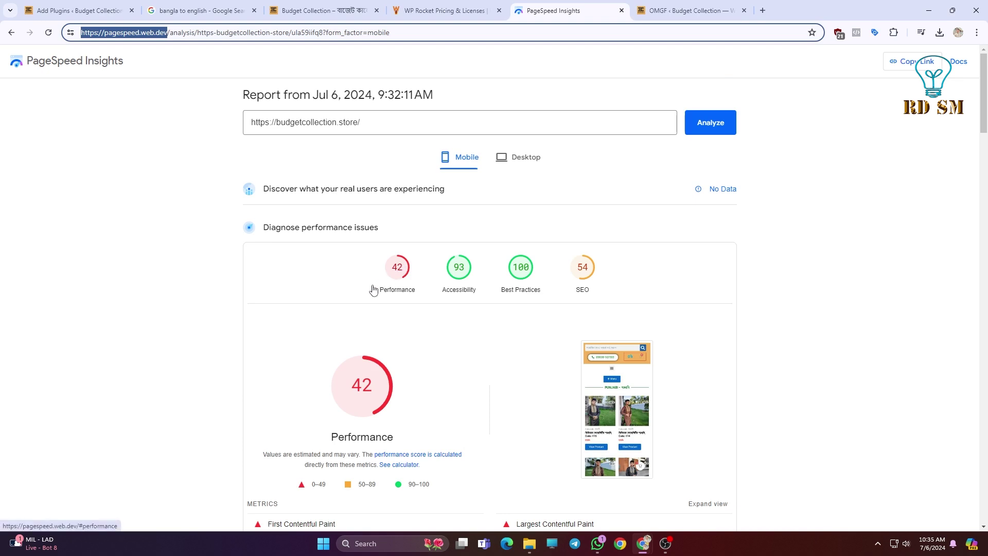
pyautogui.click(401, 276)
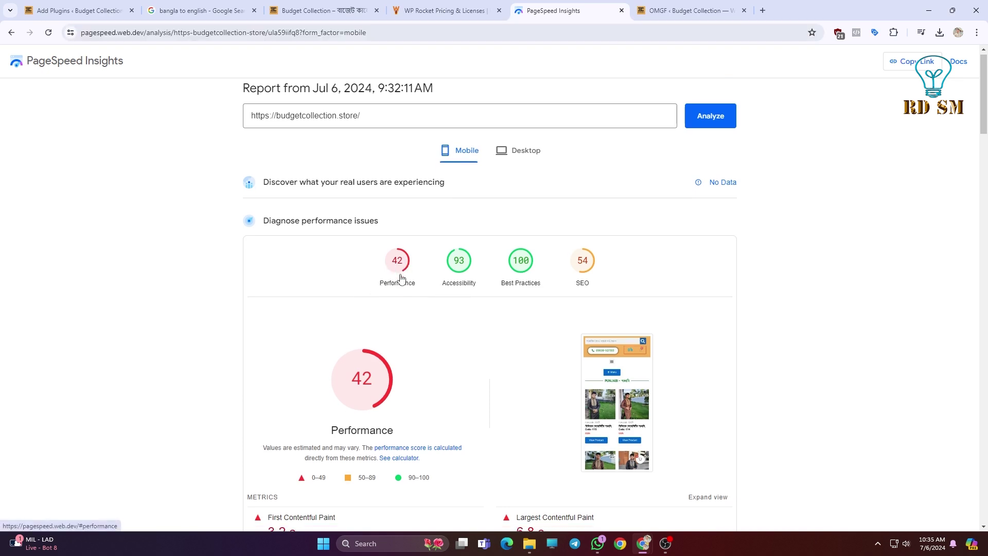
# Check the progress of the new budgetcollection.store analysis in the incognito window
pyautogui.click(400, 281)
pyautogui.scroll(3, 381, 258)
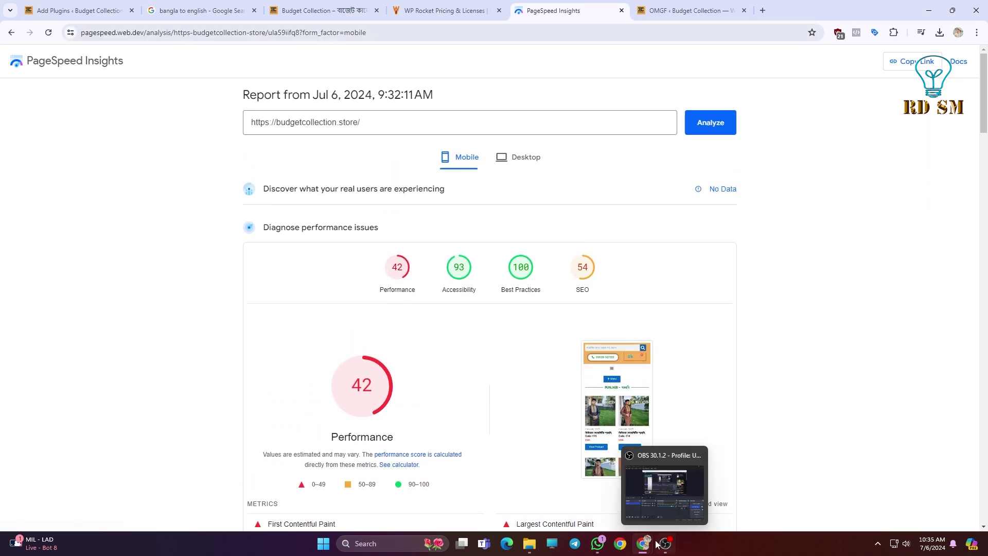
pyautogui.moveTo(643, 543)
pyautogui.click(735, 508)
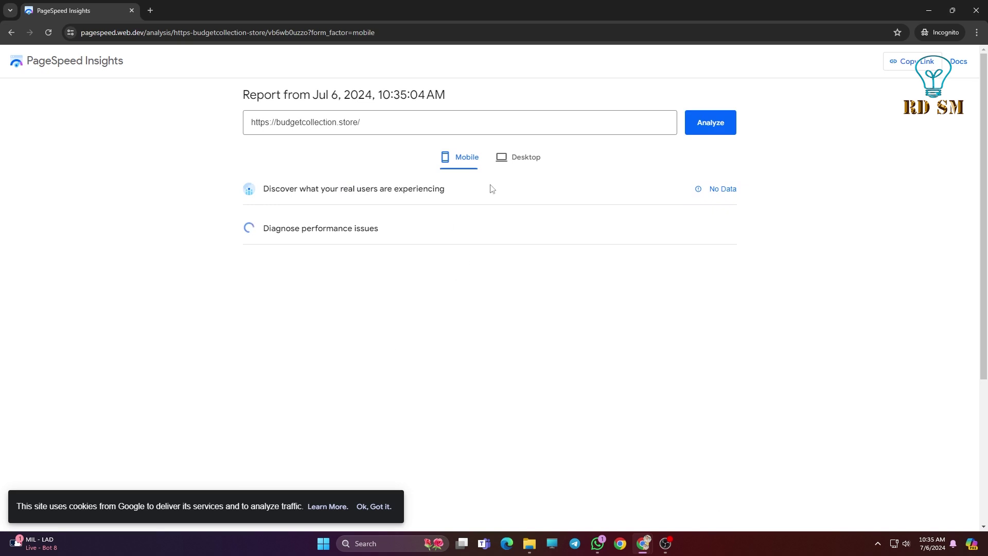
# Return to the earlier 9:32:11 AM report and view its desktop performance results, then its mobile results
pyautogui.moveTo(659, 545)
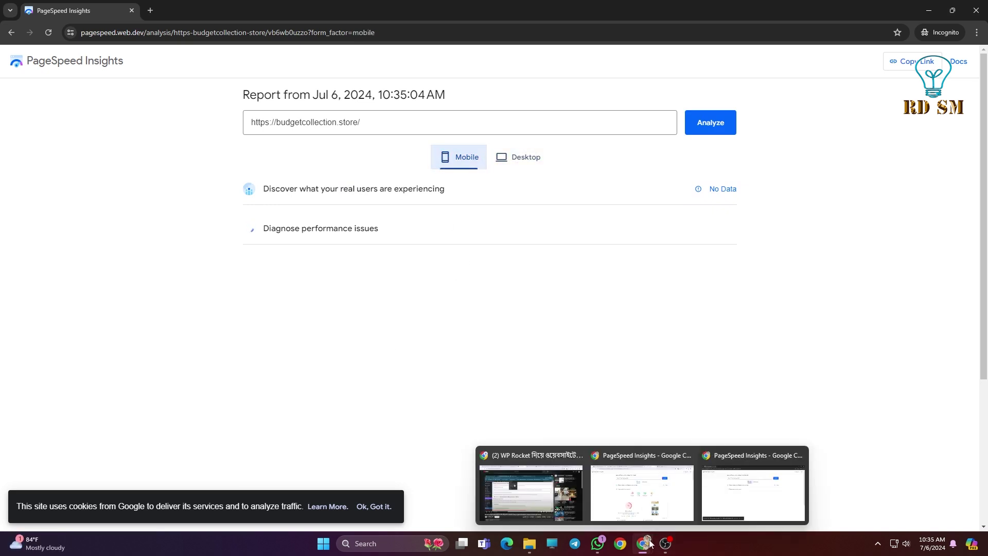
pyautogui.click(640, 498)
pyautogui.click(520, 165)
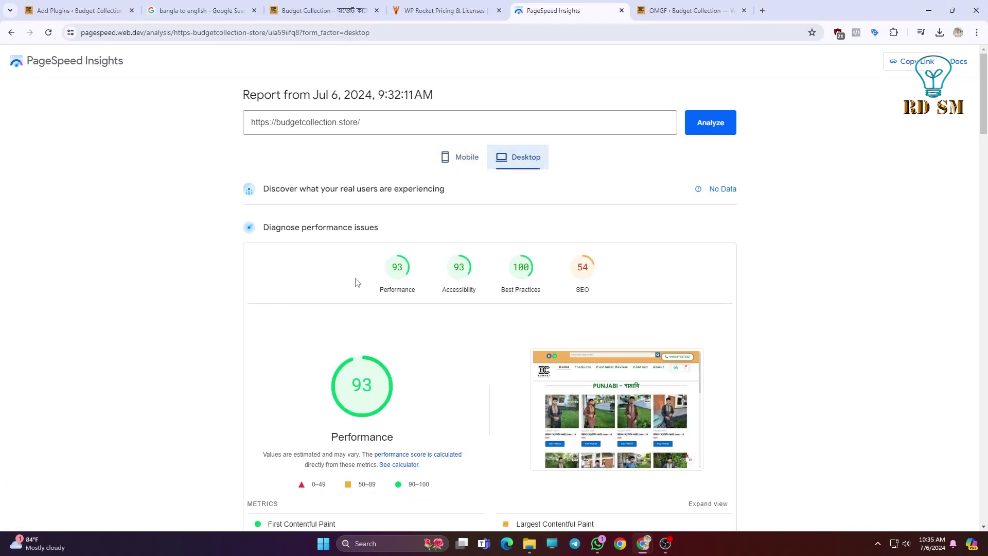
pyautogui.moveTo(352, 394)
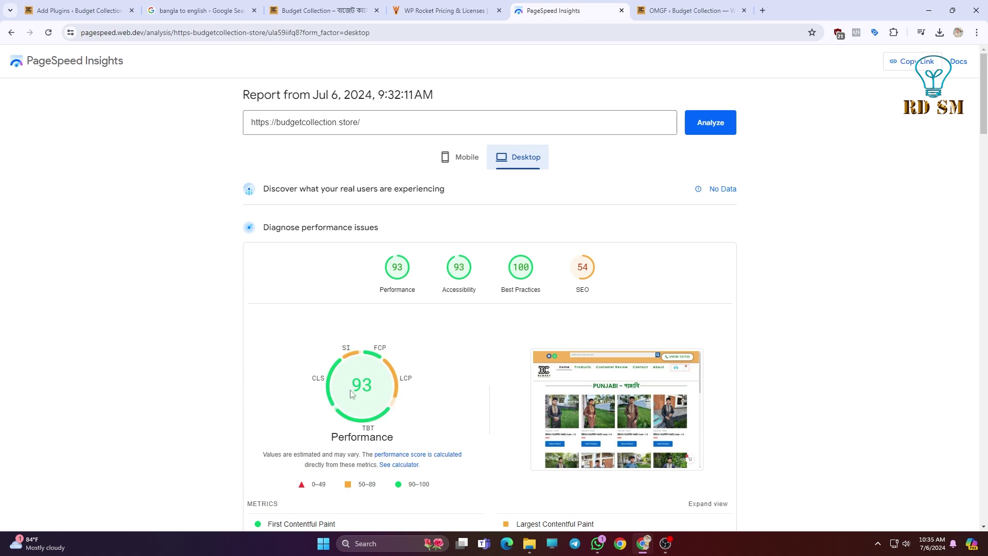
pyautogui.scroll(-1, 382, 383)
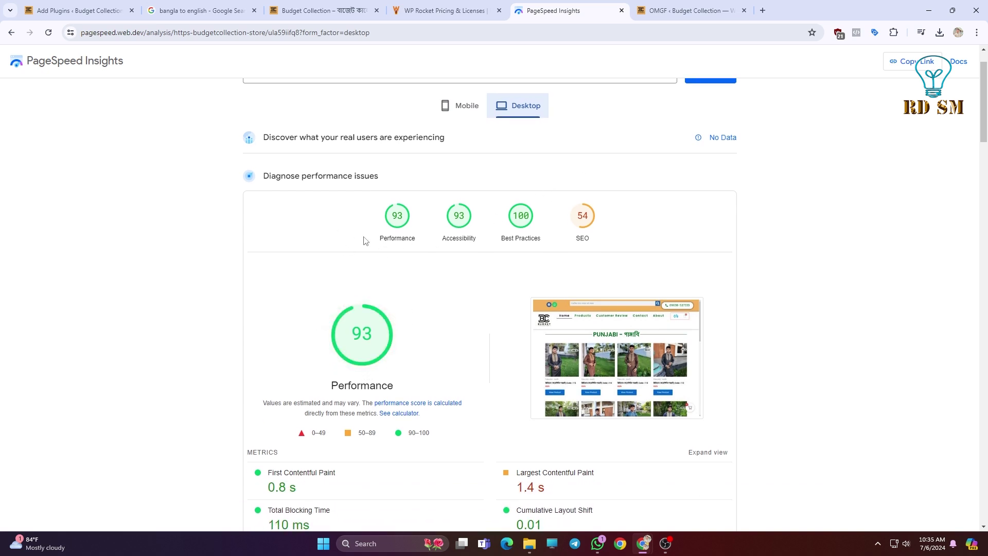
pyautogui.click(459, 105)
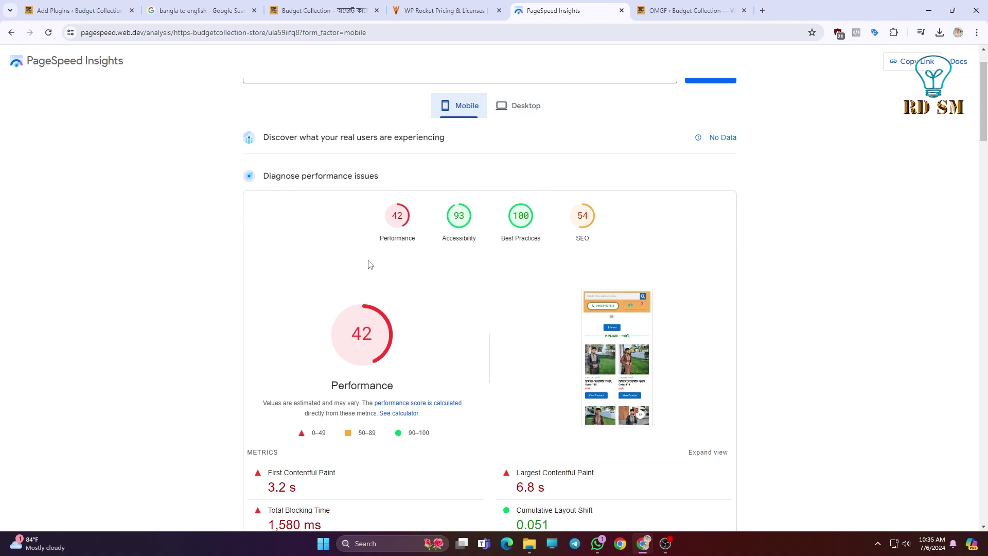
# Switch to the new report in the incognito window, accept the cookie notice and view the mobile scores
pyautogui.moveTo(644, 551)
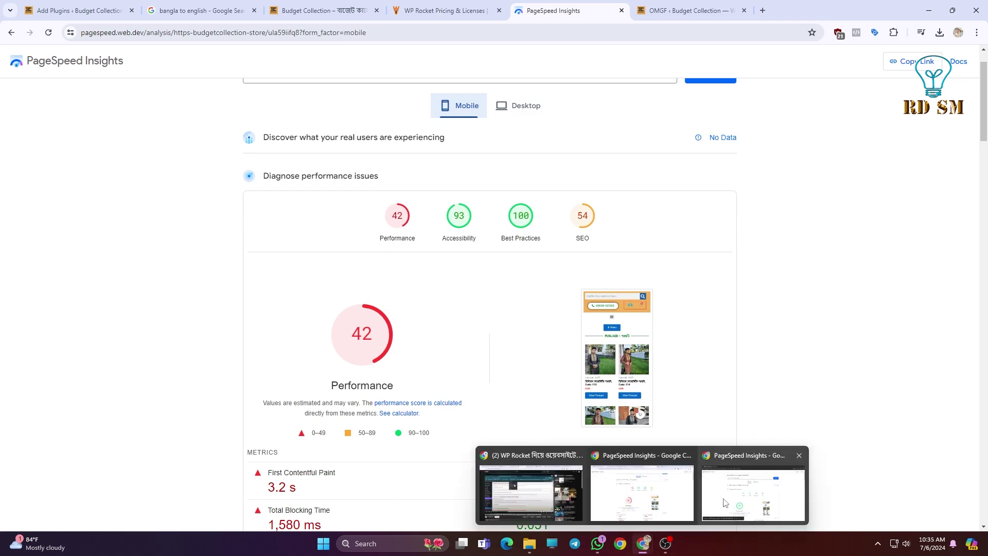
pyautogui.click(726, 504)
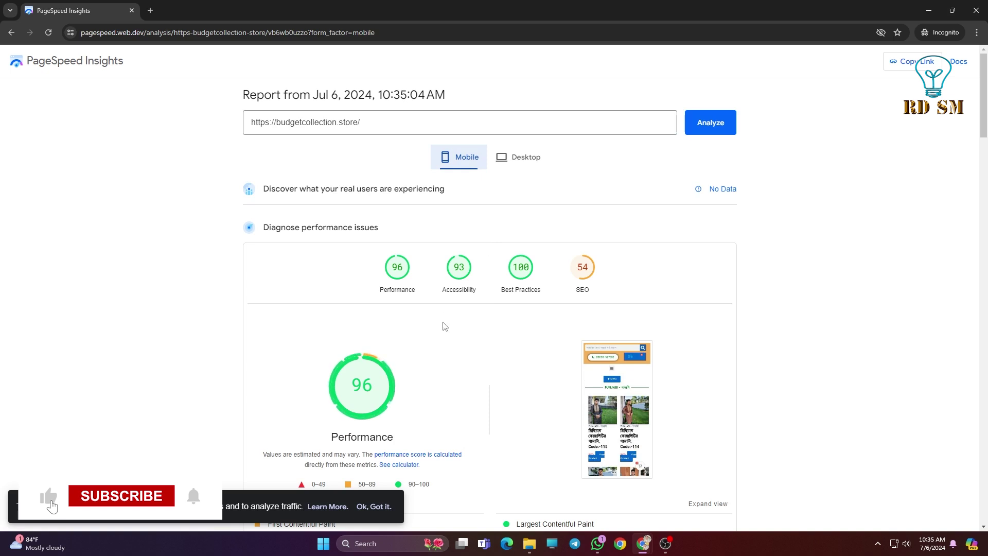
pyautogui.scroll(-1, 443, 340)
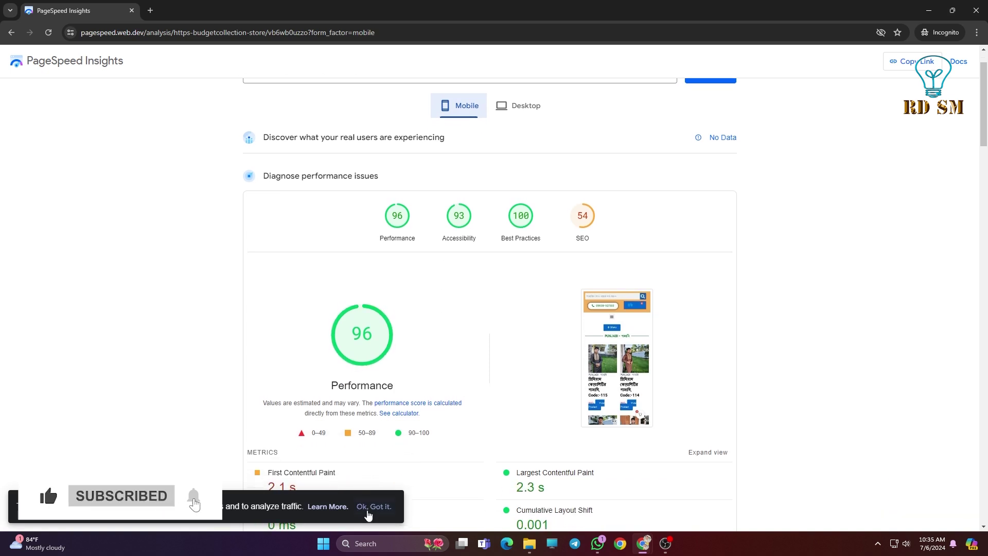
pyautogui.click(374, 507)
pyautogui.scroll(1, 427, 297)
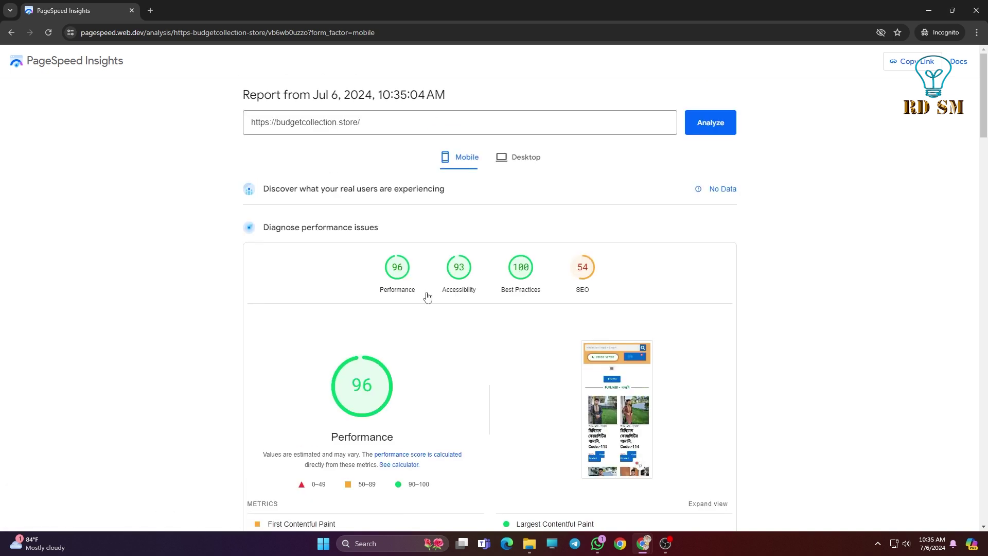
# Compare the earlier report's mobile Performance score with the new report's, ending on the new report's score gauge
pyautogui.moveTo(644, 546)
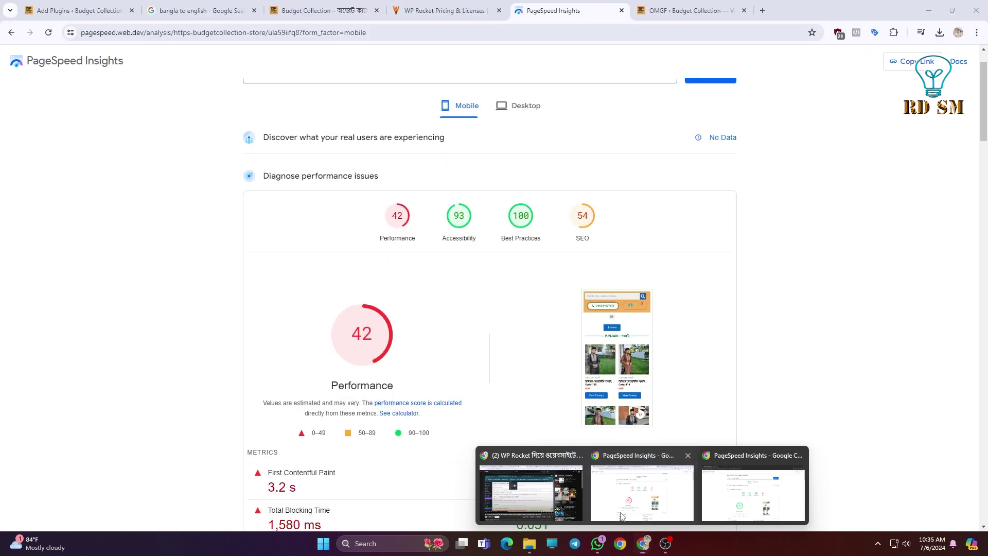
pyautogui.click(754, 491)
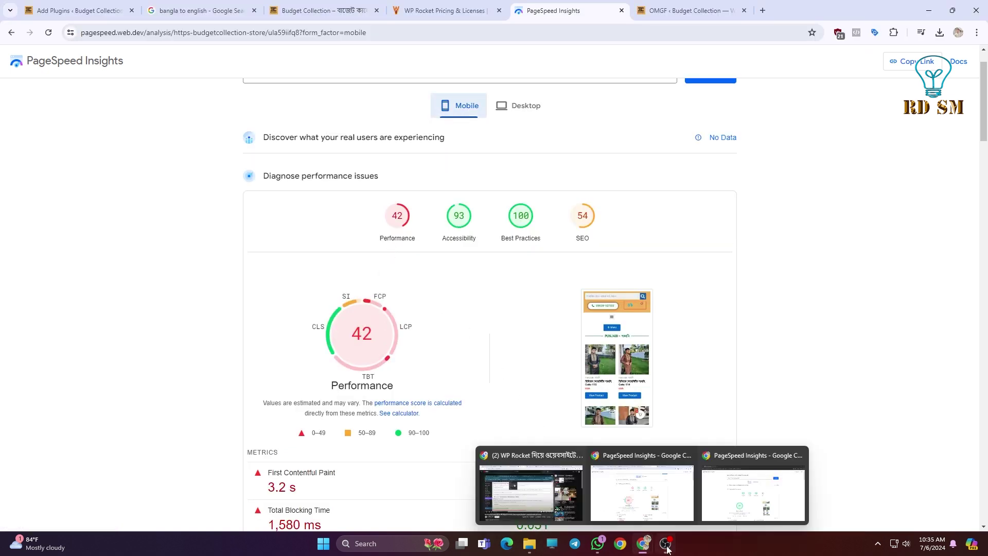
pyautogui.click(727, 499)
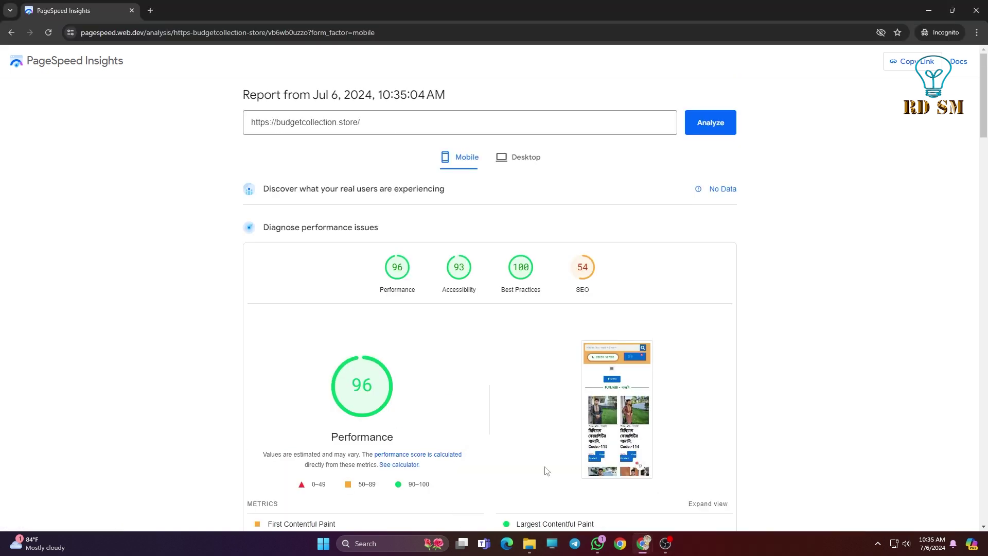
pyautogui.moveTo(356, 388)
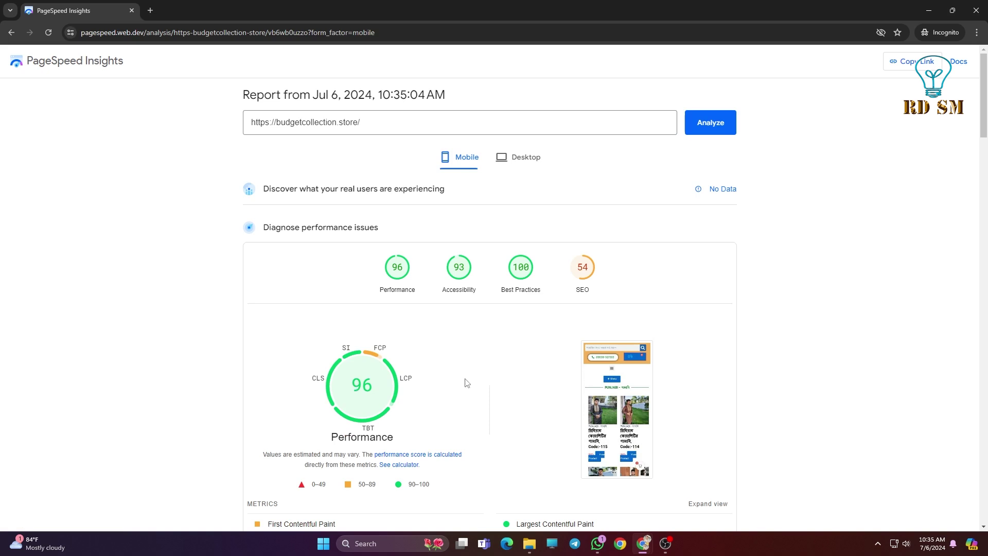
# Examine the new mobile report's metrics, such as First Contentful Paint and Speed Index, and its loading screenshots
pyautogui.scroll(-6, 469, 386)
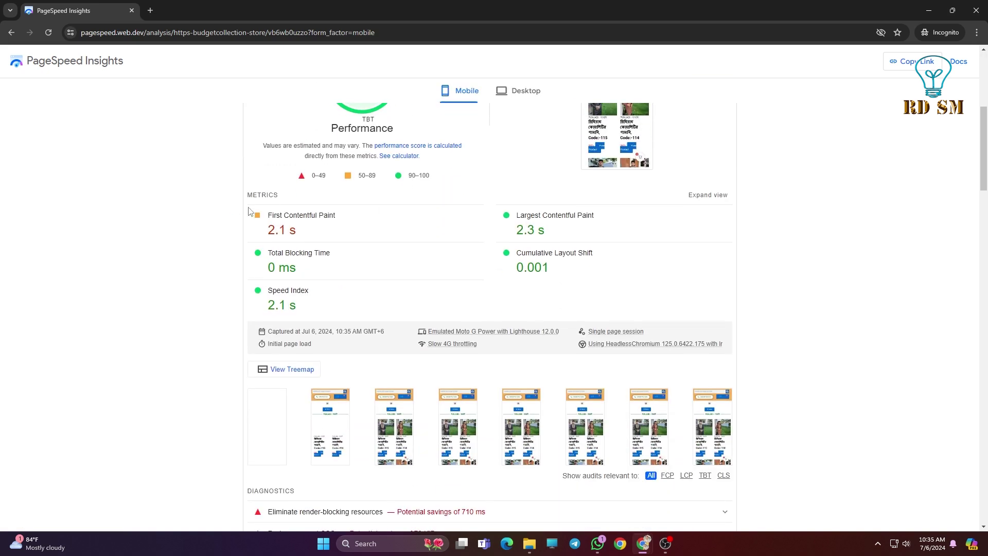
pyautogui.scroll(-3, 407, 291)
pyautogui.scroll(4, 339, 290)
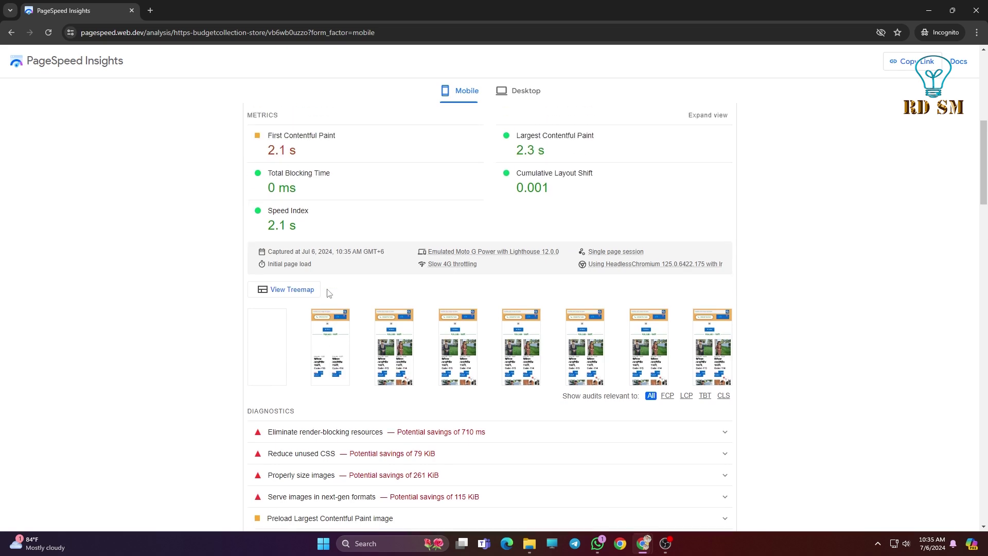
pyautogui.scroll(-4, 337, 269)
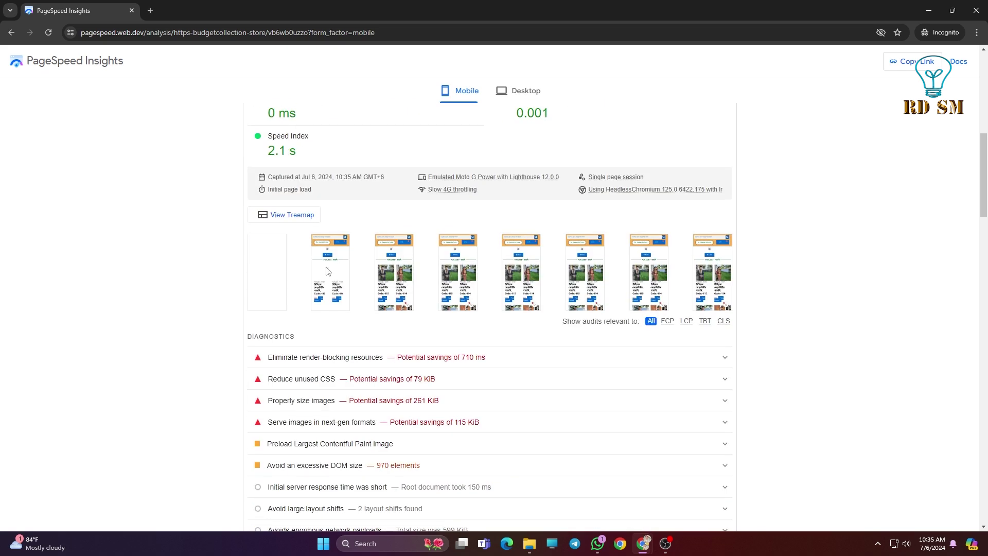
pyautogui.scroll(6, 332, 271)
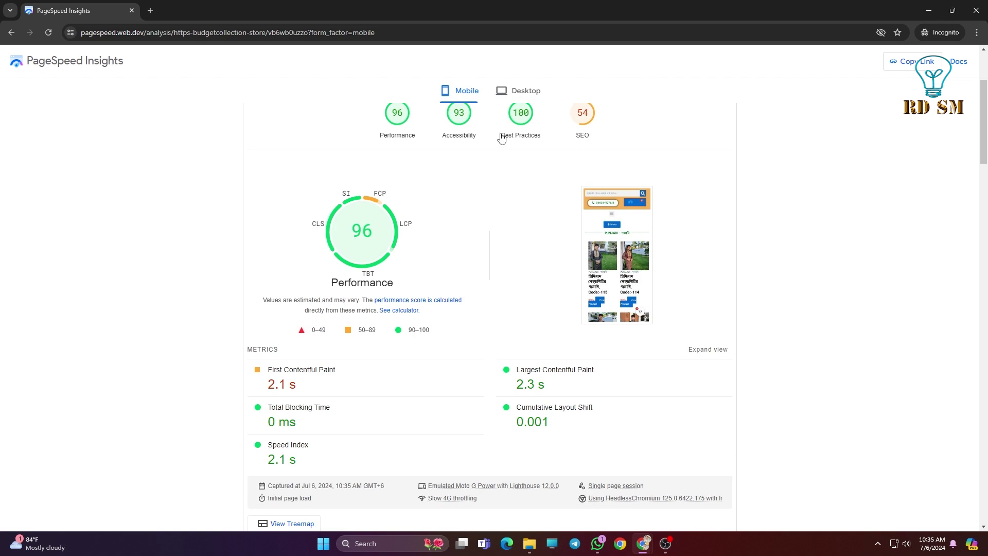
# View the new report's desktop scores and return to its mobile scores
pyautogui.click(517, 91)
pyautogui.click(463, 92)
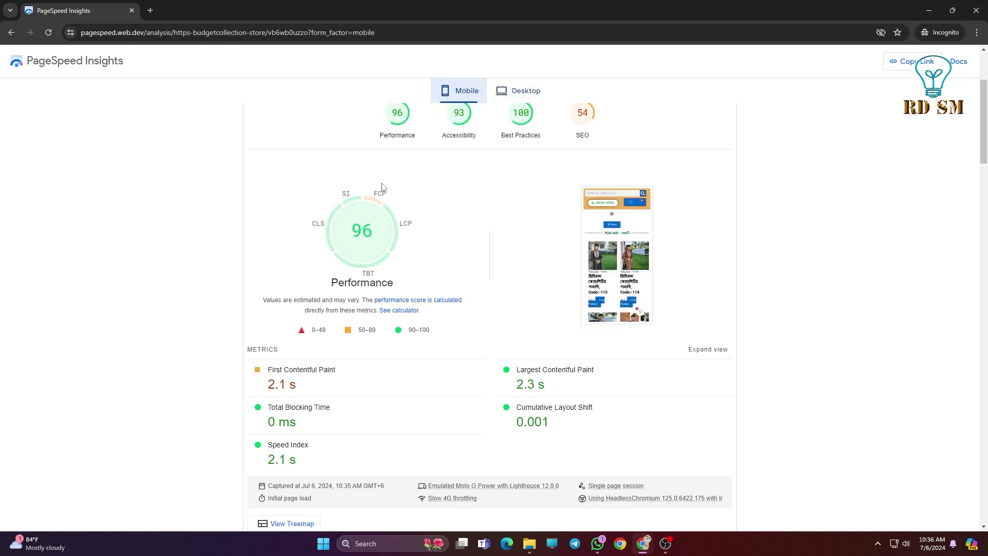
pyautogui.click(518, 91)
pyautogui.scroll(2, 410, 288)
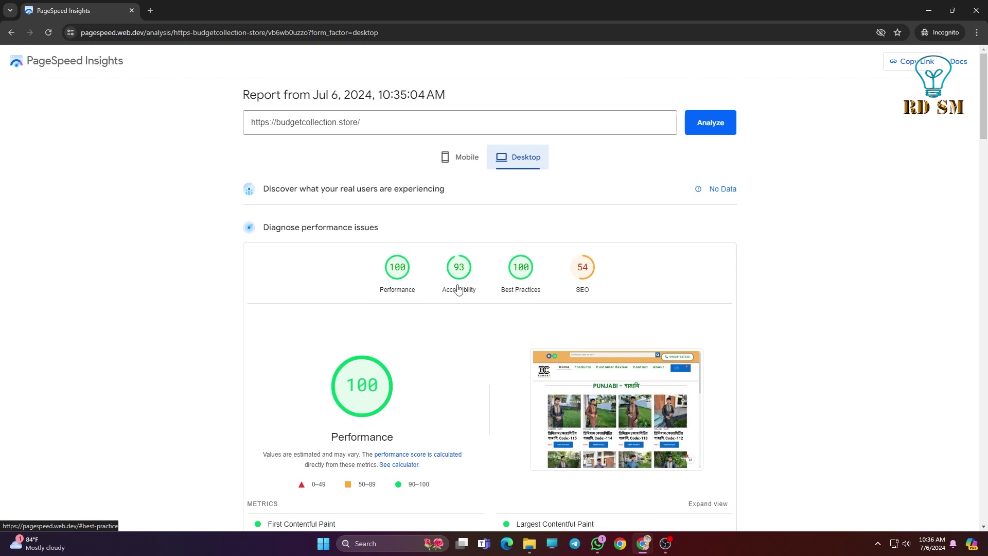
pyautogui.click(461, 157)
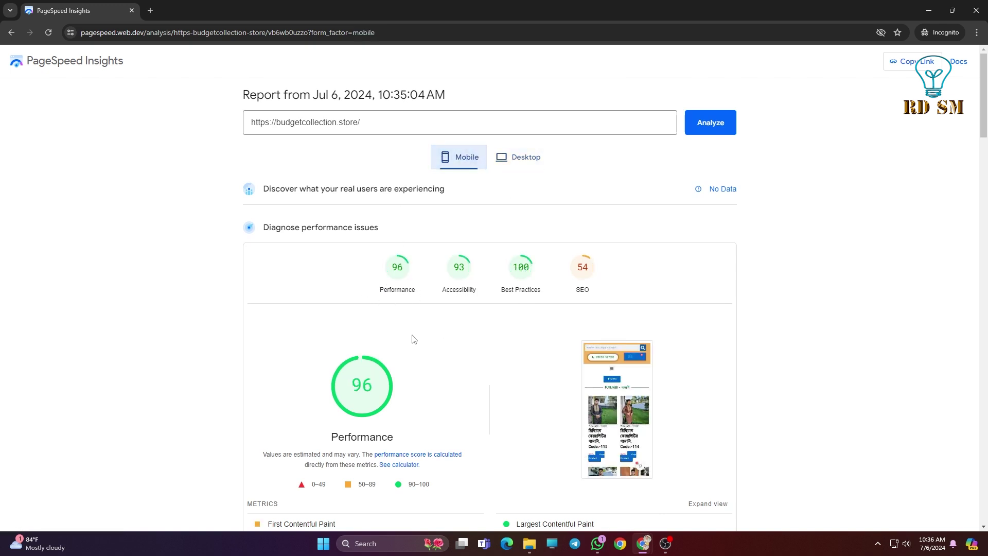
# Read through the mobile report's Diagnostics list, from render-blocking resources to long main-thread tasks, and the sections below it
pyautogui.scroll(-2, 401, 319)
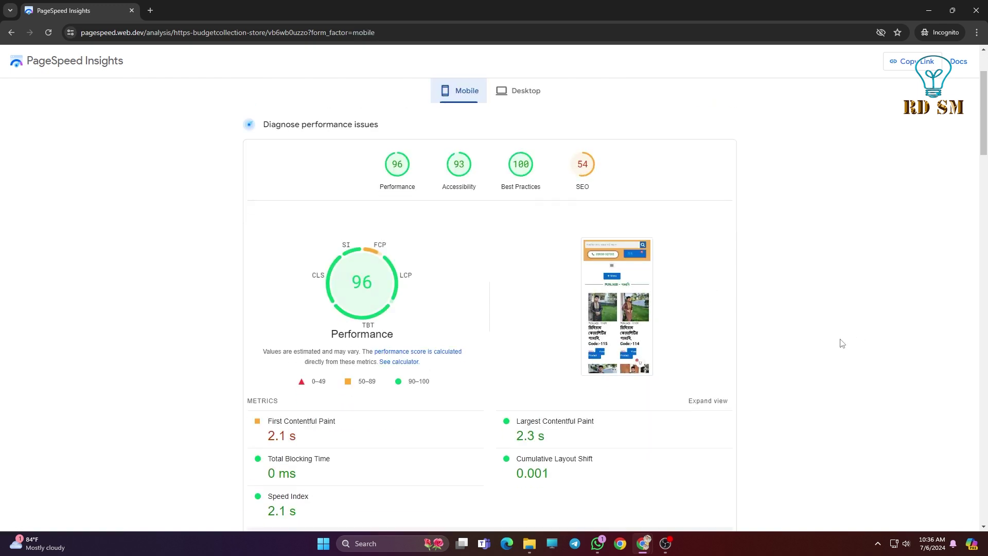
pyautogui.scroll(-5, 842, 343)
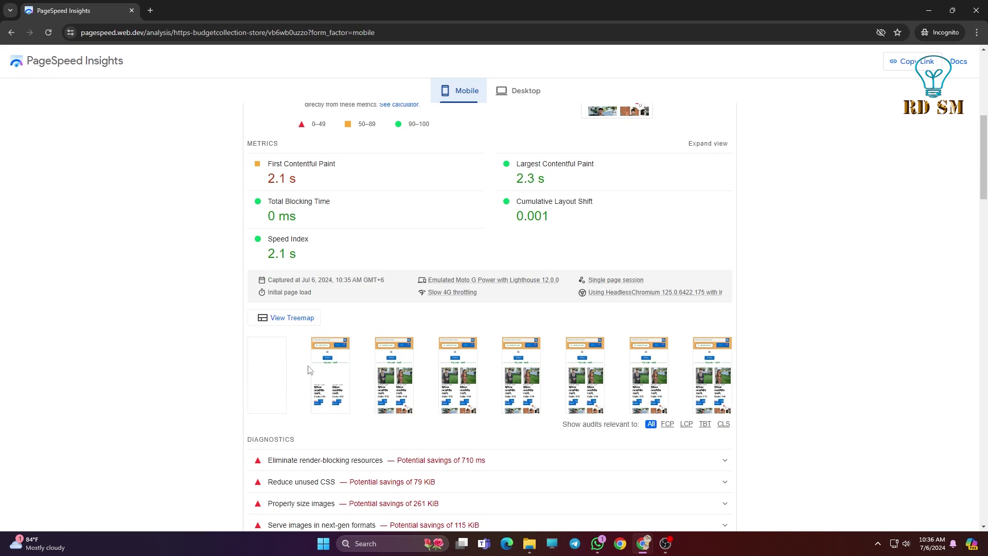
pyautogui.scroll(-3, 744, 246)
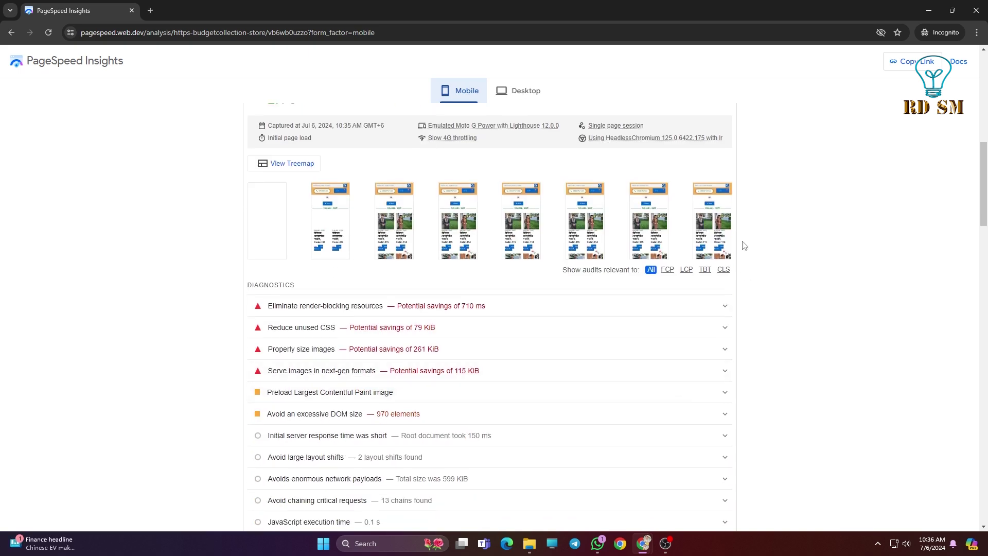
pyautogui.scroll(-2, 364, 312)
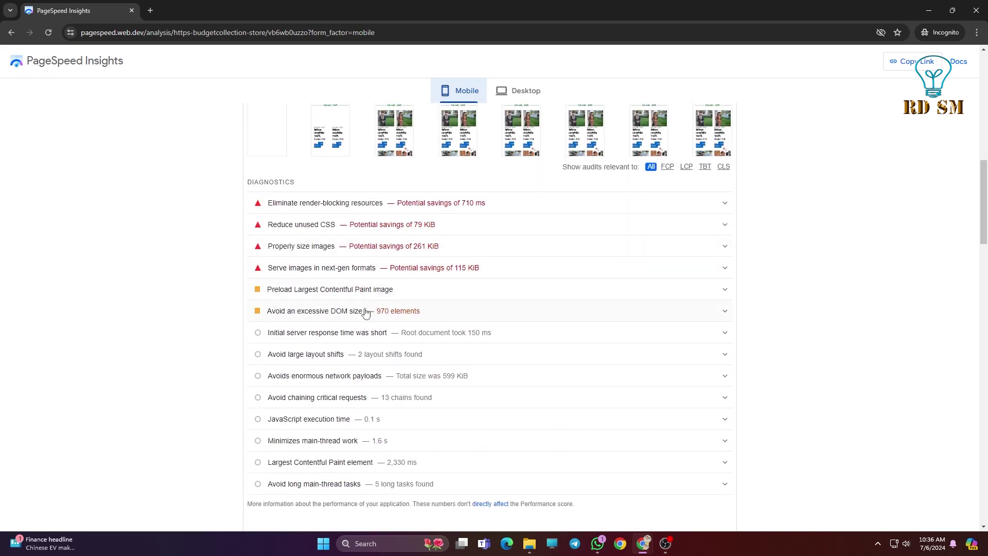
pyautogui.scroll(-8, 401, 316)
pyautogui.scroll(2, 401, 316)
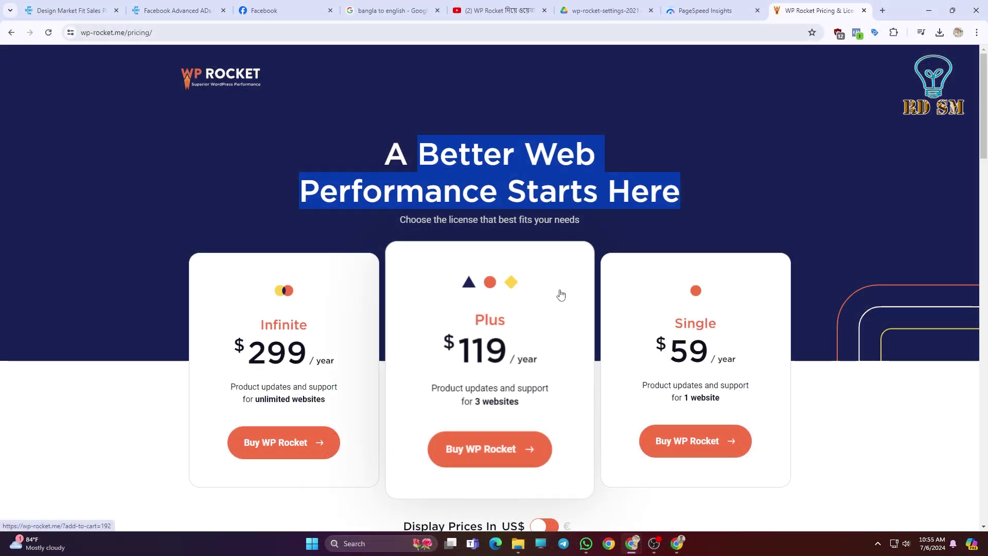
# Review the Infinite, Plus and Single license plans on the WP Rocket pricing page
pyautogui.click(344, 147)
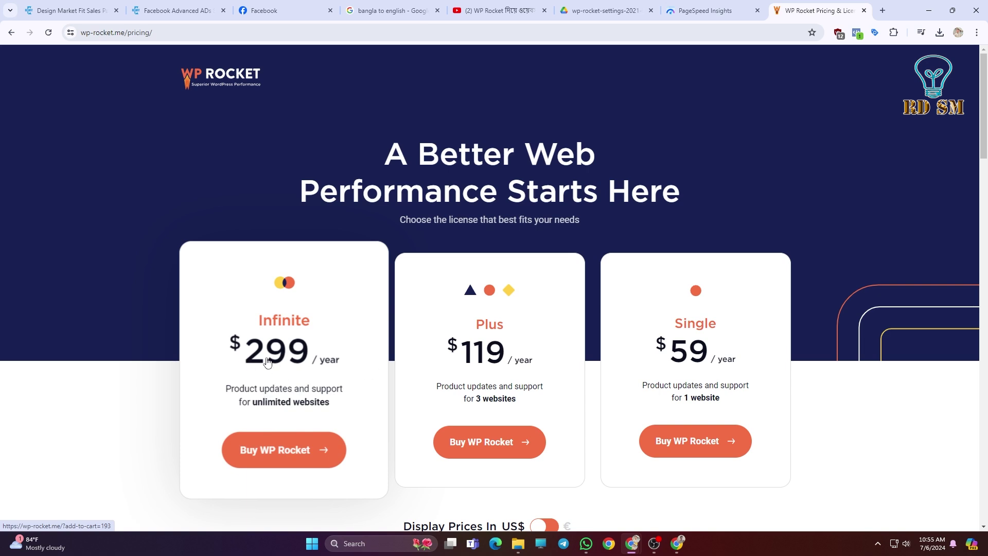
pyautogui.scroll(-4, 268, 362)
pyautogui.scroll(4, 267, 361)
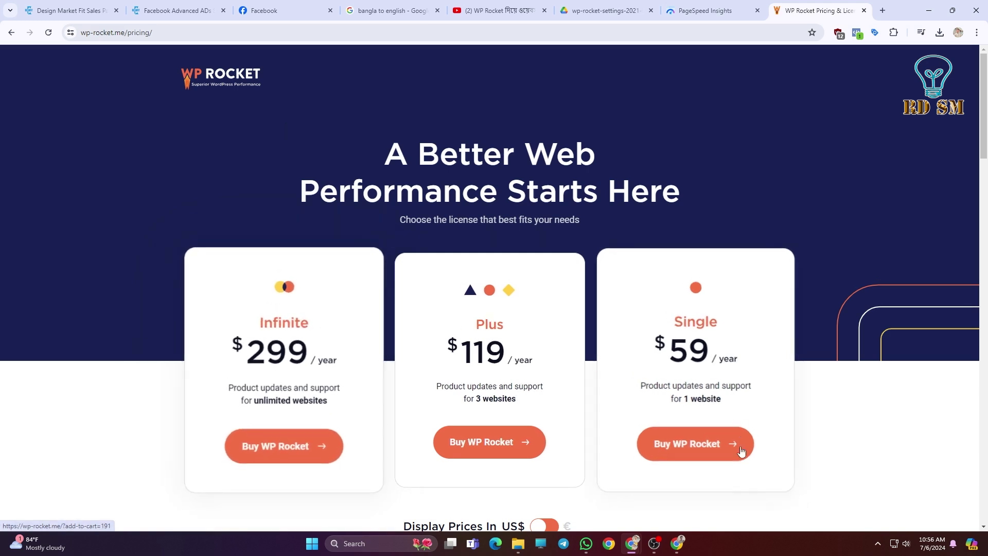
# Switch to the browser window with the creator's Facebook page and view its name, header and Intro section
pyautogui.moveTo(634, 548)
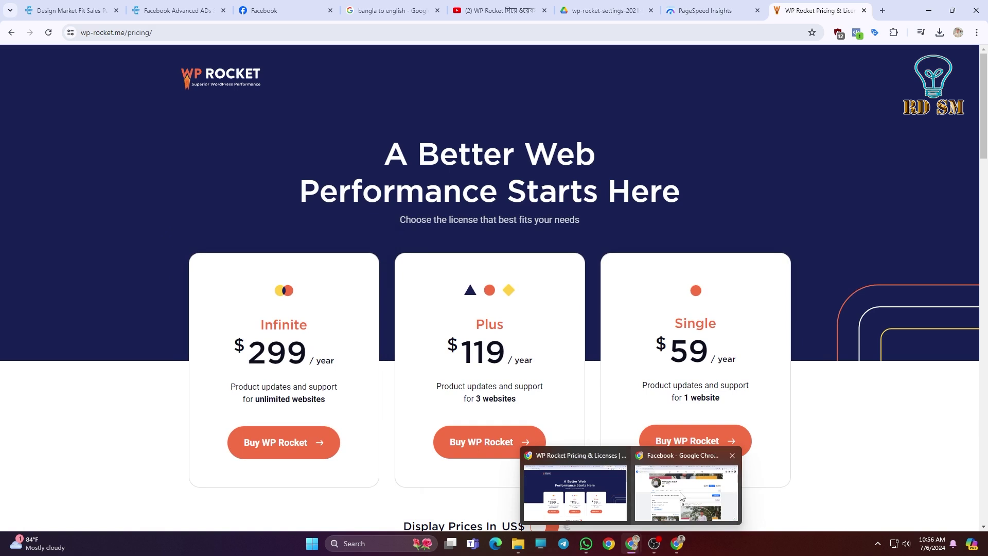
pyautogui.click(687, 493)
pyautogui.scroll(2, 692, 472)
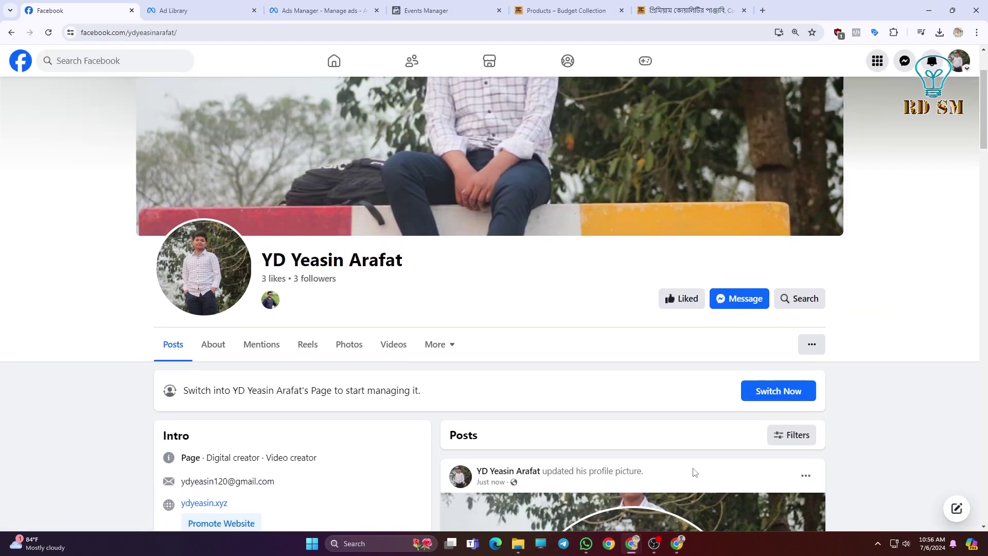
pyautogui.moveTo(437, 256); pyautogui.dragTo(261, 260)
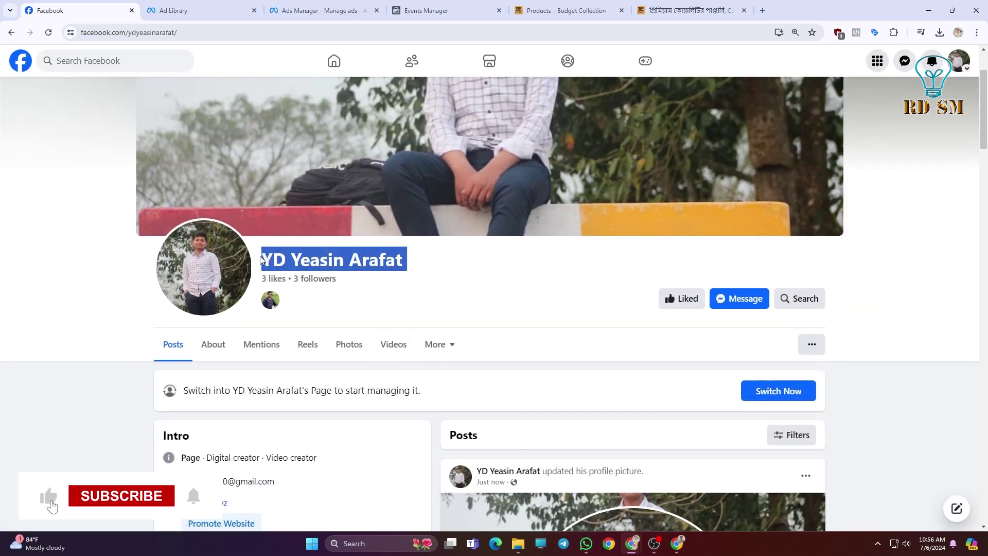
pyautogui.click(463, 255)
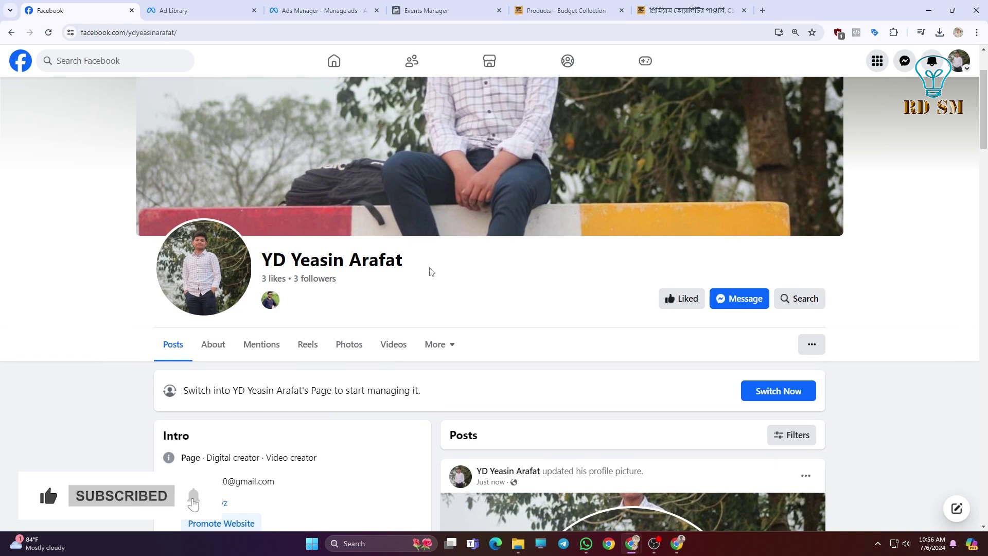
pyautogui.scroll(2, 432, 272)
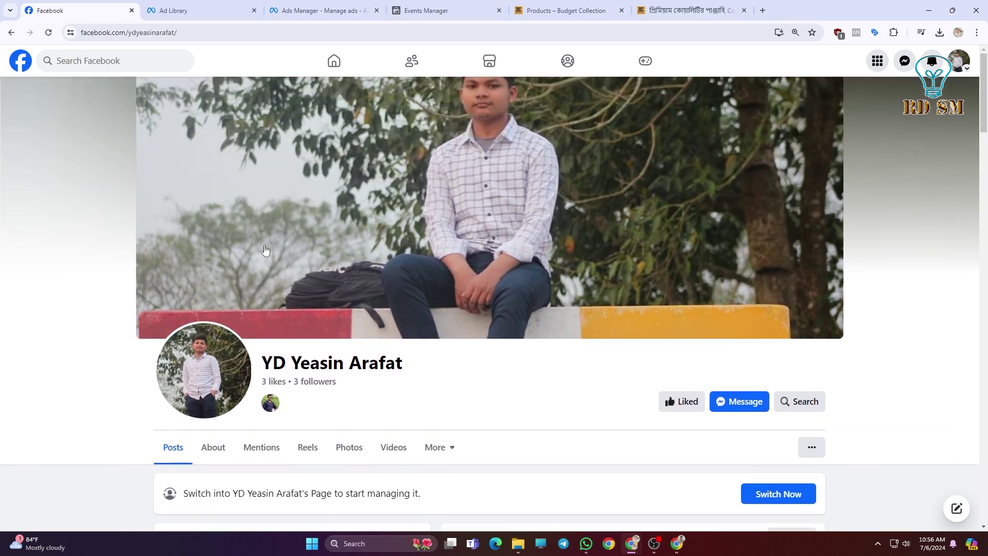
pyautogui.scroll(-3, 327, 287)
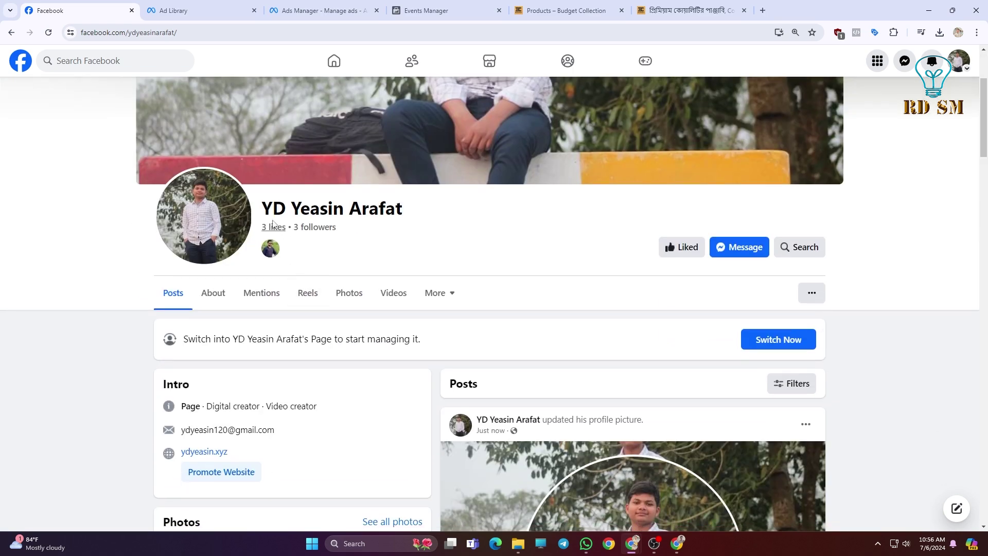
# Open a message chat with the creator's Facebook page
pyautogui.click(215, 26)
pyautogui.click(427, 214)
pyautogui.scroll(3, 441, 309)
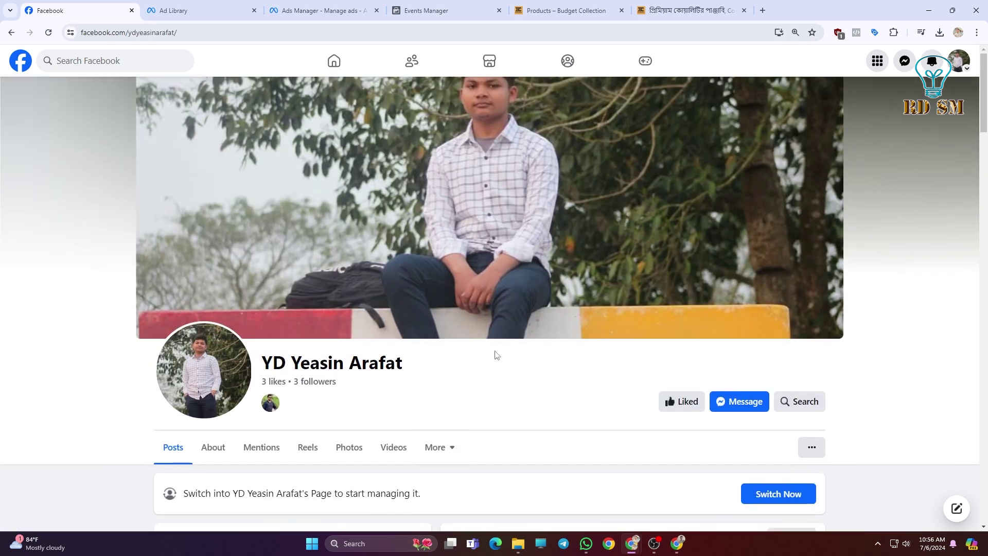
pyautogui.scroll(-1, 425, 346)
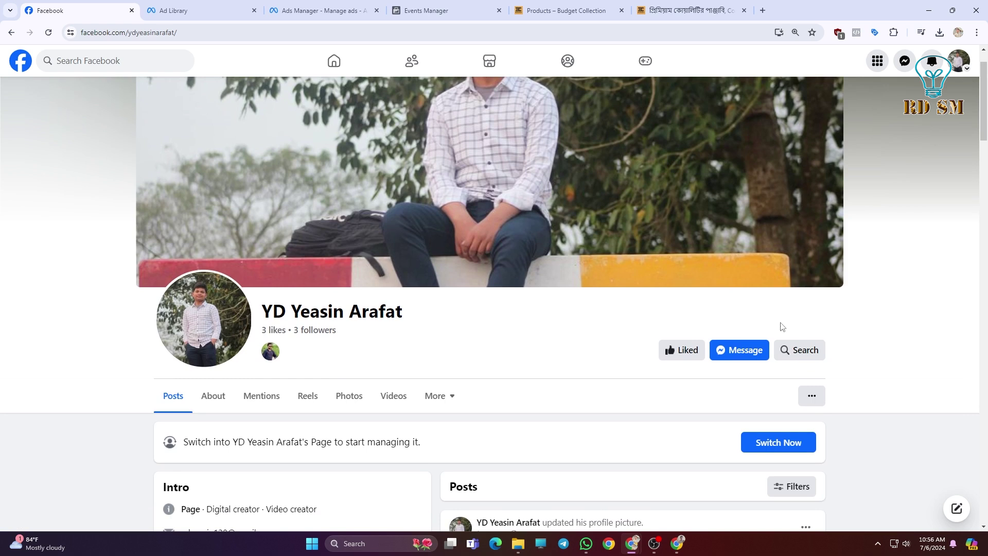
pyautogui.click(742, 350)
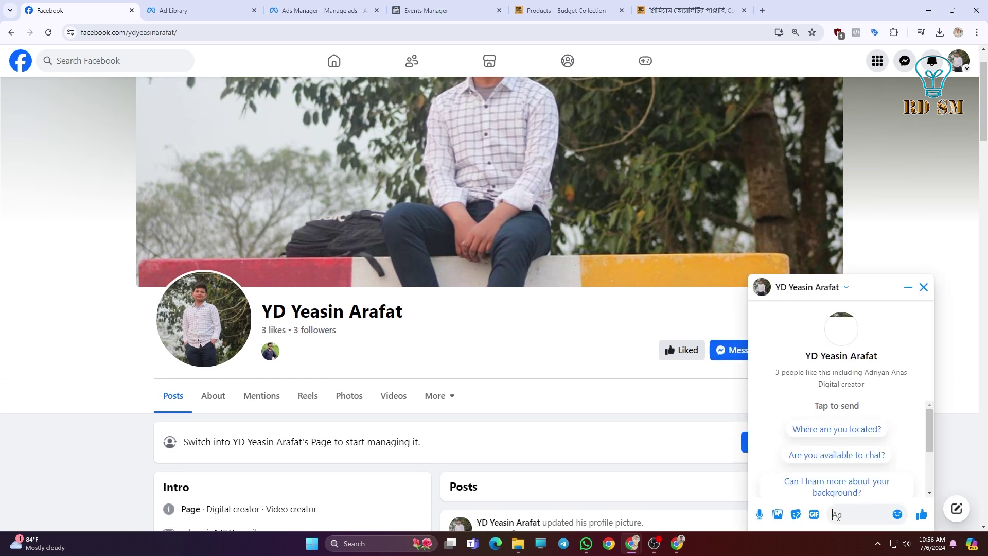
pyautogui.write('wp rocket Plugin')
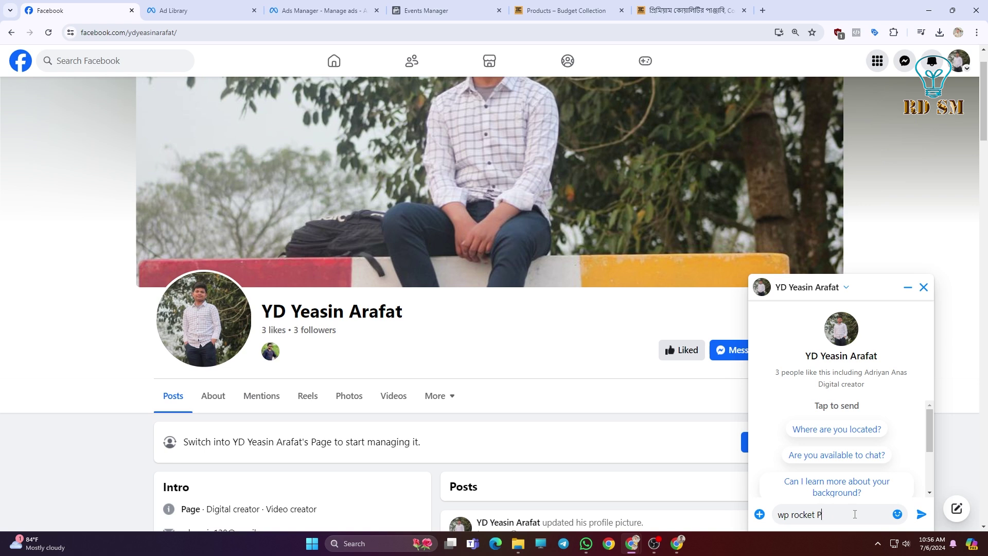
pyautogui.press('BackSpace')
pyautogui.press('BackSpace')
pyautogui.press('BackSpace')
pyautogui.press('BackSpace')
pyautogui.press('BackSpace')
pyautogui.press('BackSpace')
pyautogui.press('BackSpace')
pyautogui.press('BackSpace')
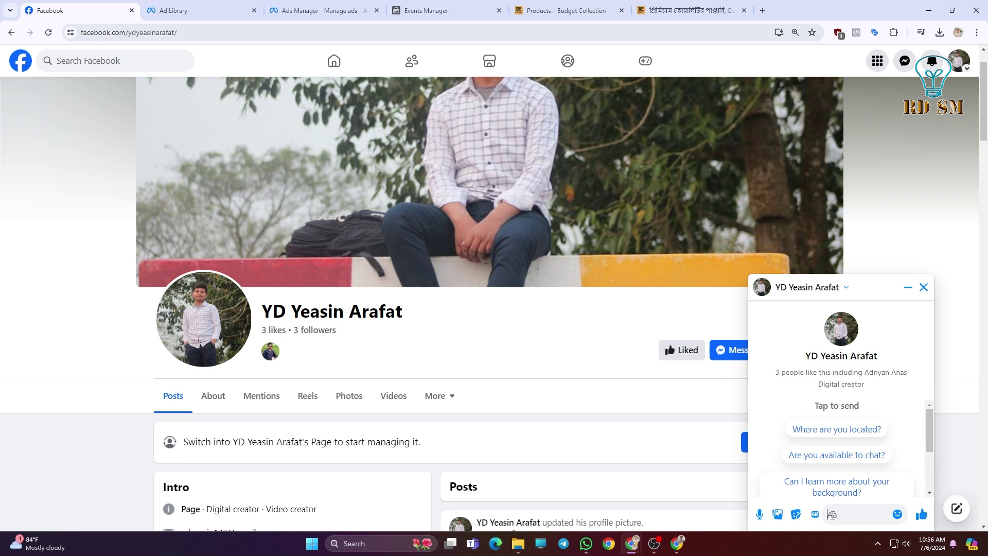
# Send the message "wp rocket Plugin" to the page in the chat
pyautogui.write('wp rocket Plugin')
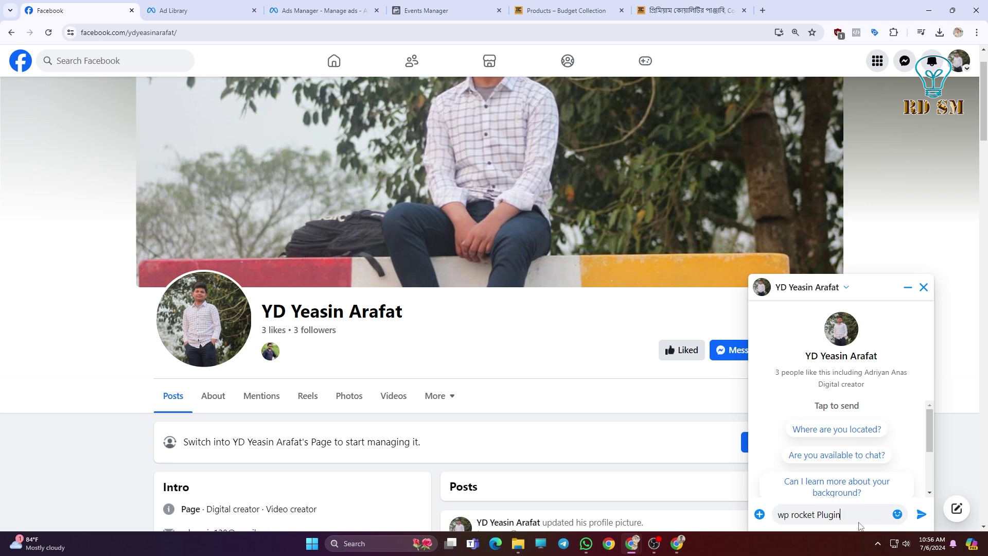
pyautogui.click(915, 515)
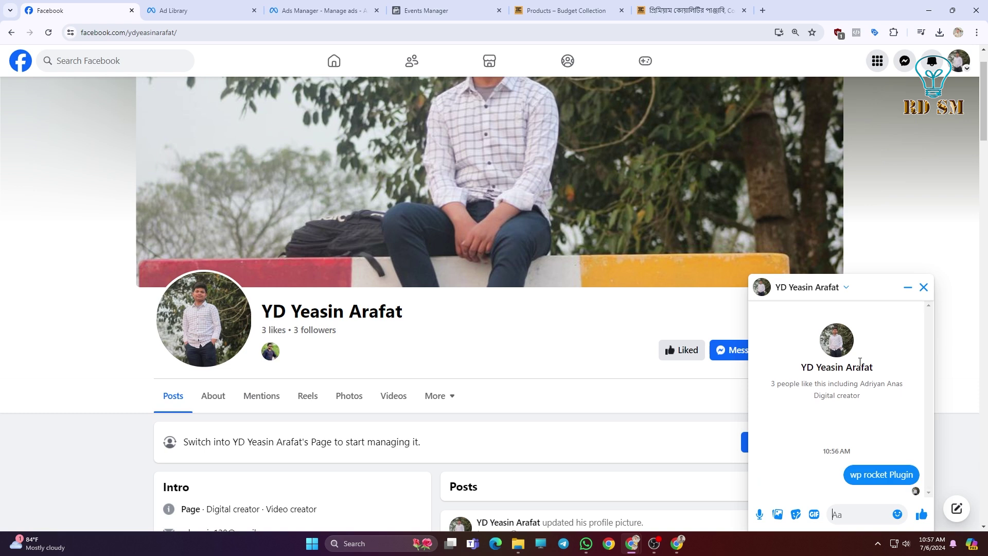
# Review the chat, highlighting the words of the sent message and viewing the Google Drive link in the reply
pyautogui.click(837, 302)
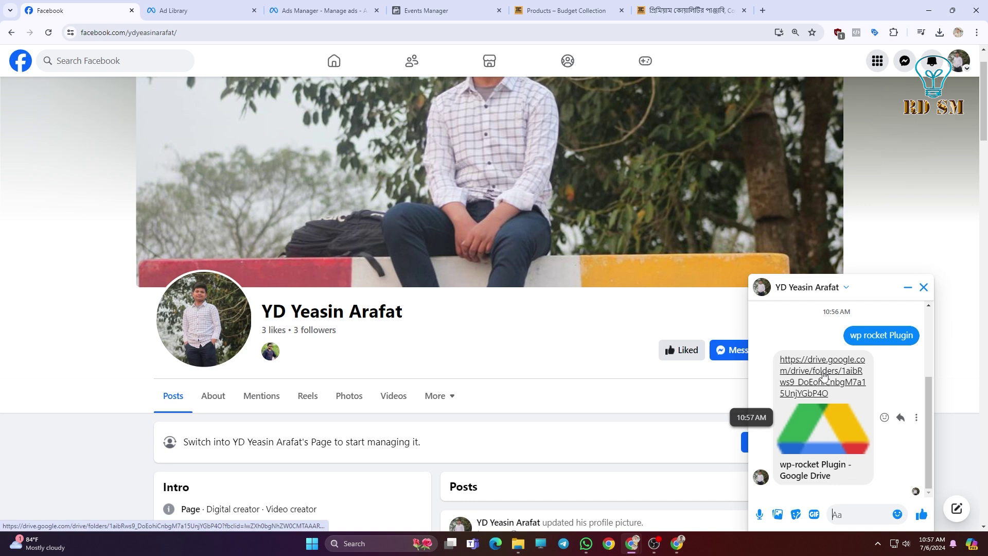
pyautogui.scroll(1, 834, 381)
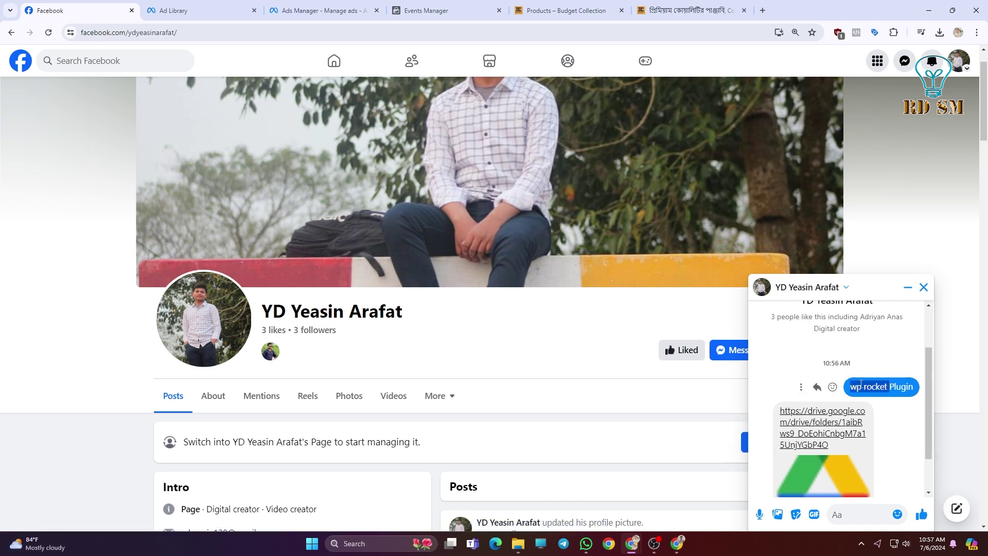
pyautogui.moveTo(854, 384); pyautogui.dragTo(922, 389)
pyautogui.click(896, 386)
pyautogui.moveTo(849, 388); pyautogui.dragTo(890, 390)
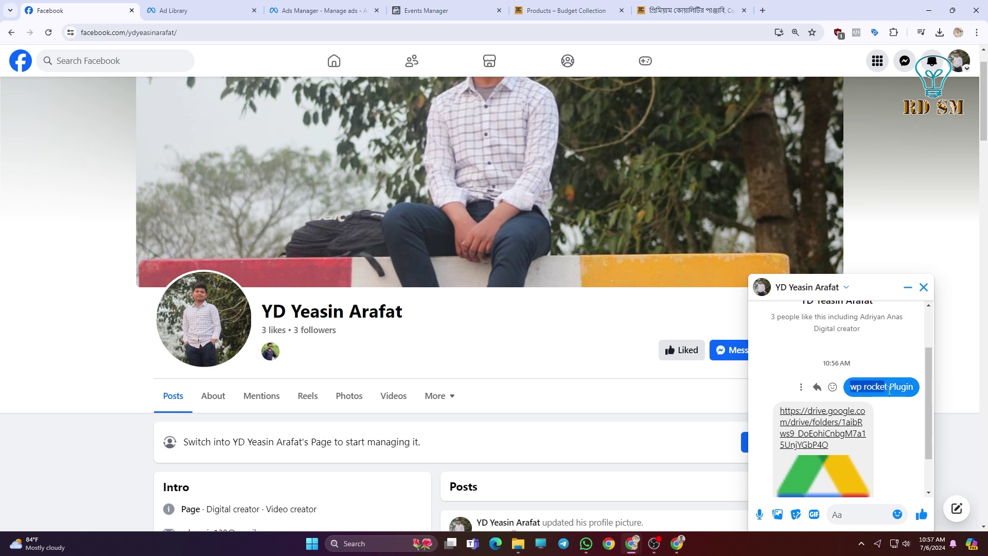
pyautogui.click(917, 393)
pyautogui.scroll(-1, 873, 407)
pyautogui.scroll(1, 849, 422)
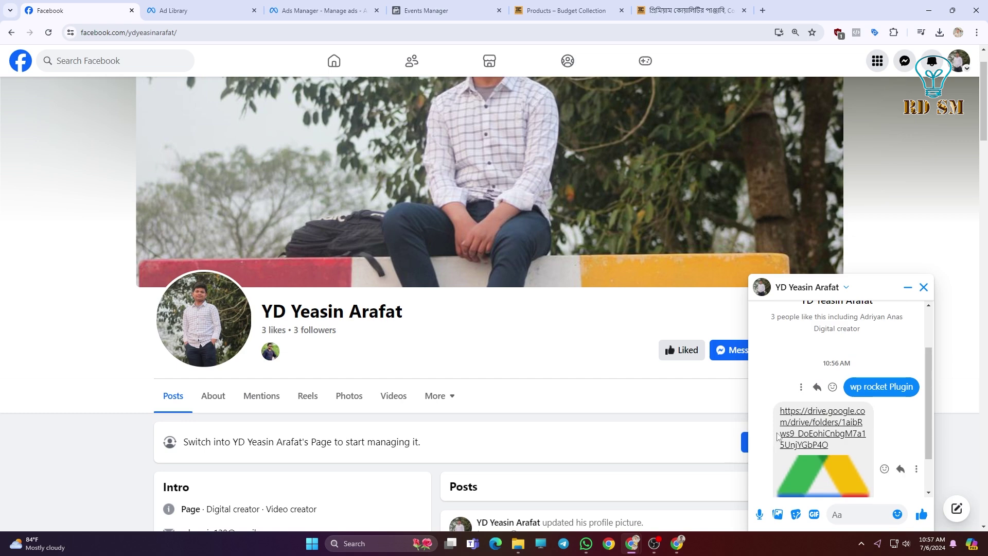
pyautogui.scroll(-3, 777, 437)
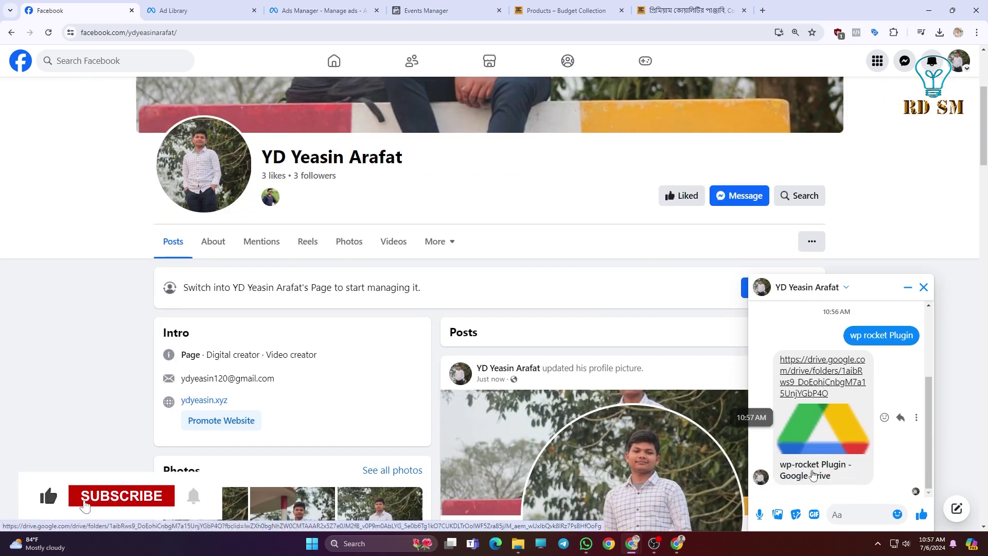
# Open the Google Drive folder linked in the reply and view the file options of wp-rocket-3.13 (1).zip, including Download
pyautogui.click(810, 381)
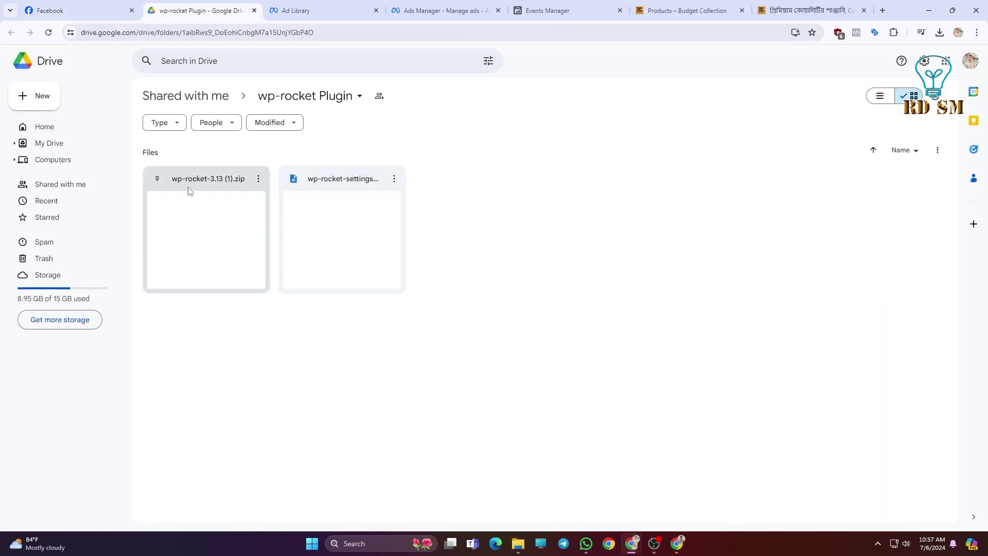
pyautogui.moveTo(304, 189); pyautogui.dragTo(343, 206)
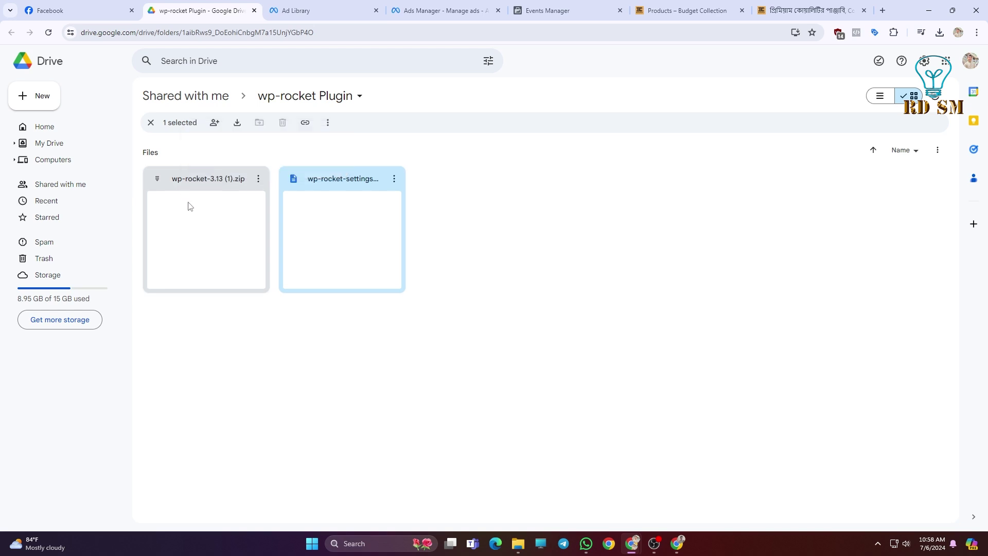
pyautogui.click(259, 179)
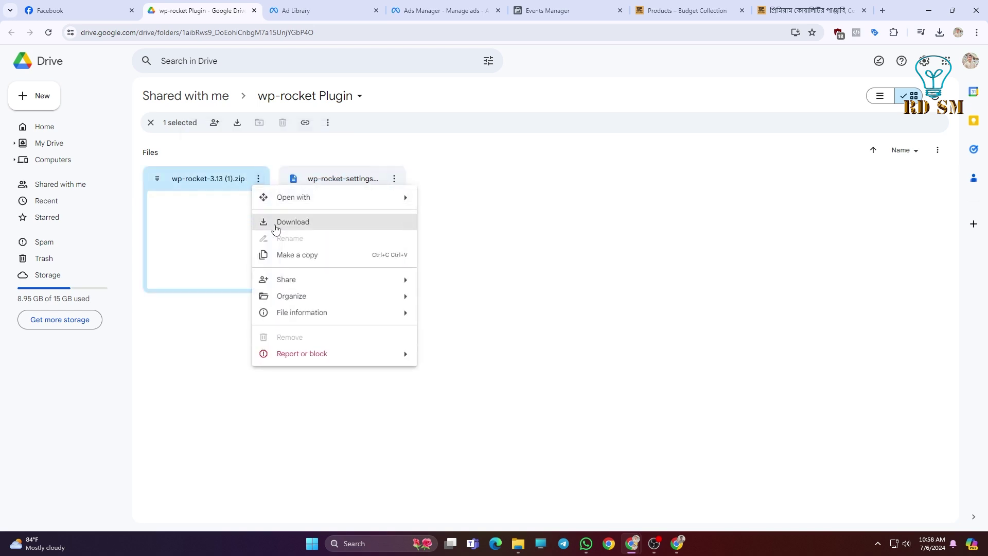
pyautogui.click(531, 198)
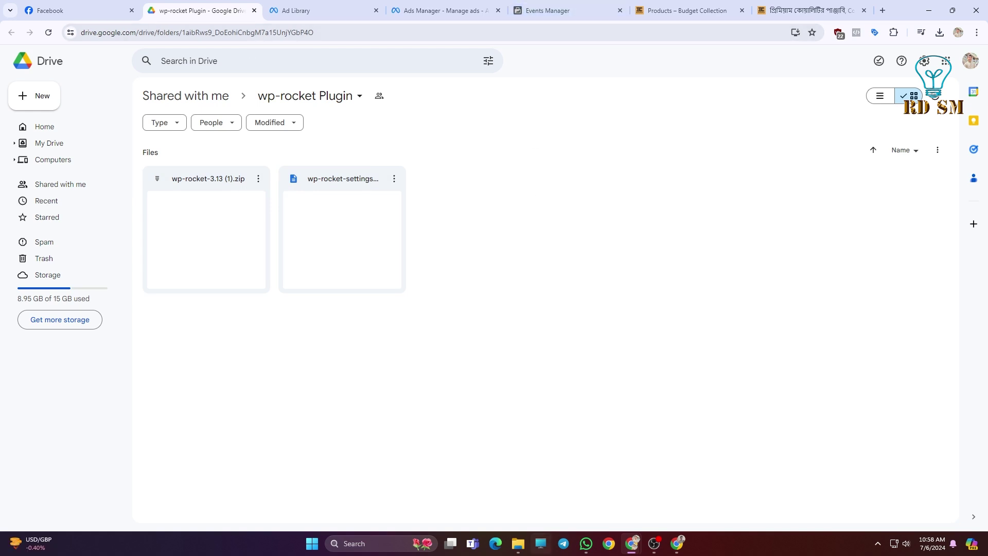
# Switch back to the browser window with the WP Rocket pricing page and look over its license plans
pyautogui.moveTo(636, 546)
pyautogui.click(615, 502)
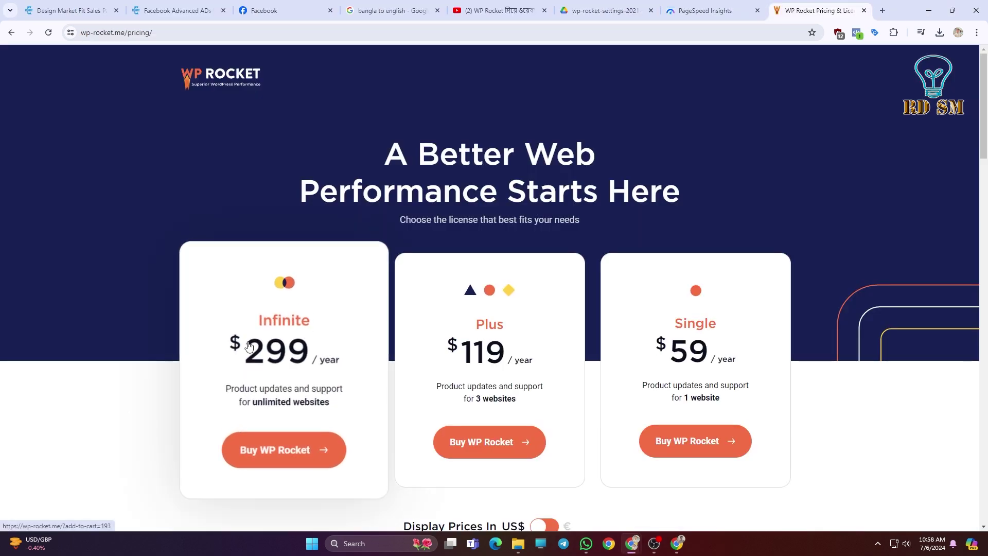
pyautogui.scroll(-2, 250, 346)
pyautogui.scroll(2, 249, 346)
pyautogui.moveTo(677, 543)
pyautogui.click(680, 489)
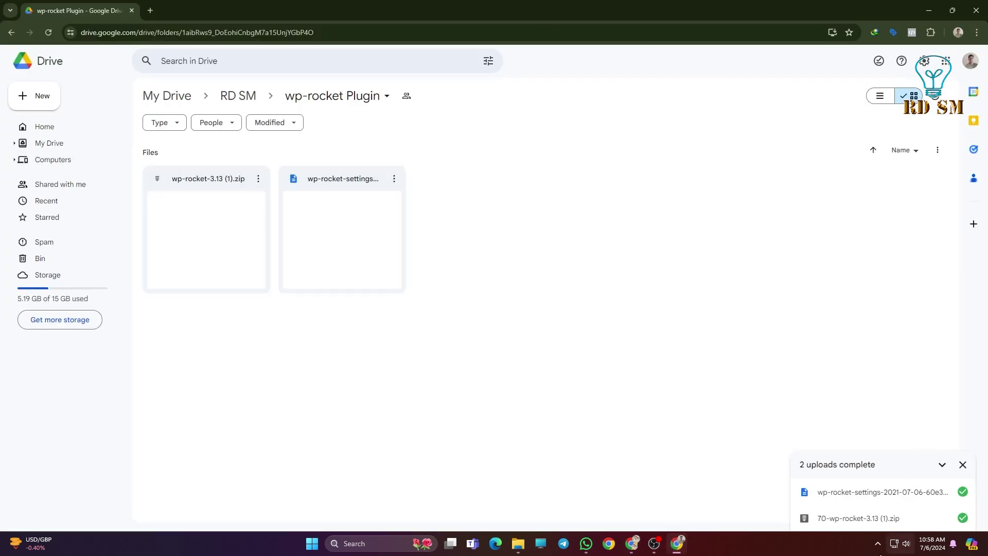
pyautogui.click(930, 11)
pyautogui.click(274, 6)
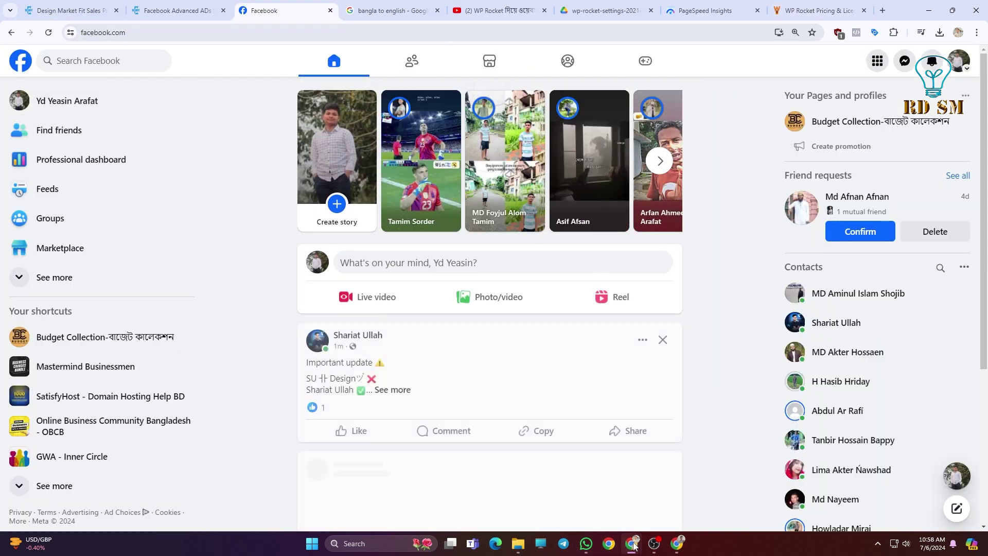
# Return to the creator's Facebook page and highlight the sent message in the chat, viewing the Drive link reply beneath it
pyautogui.moveTo(631, 545)
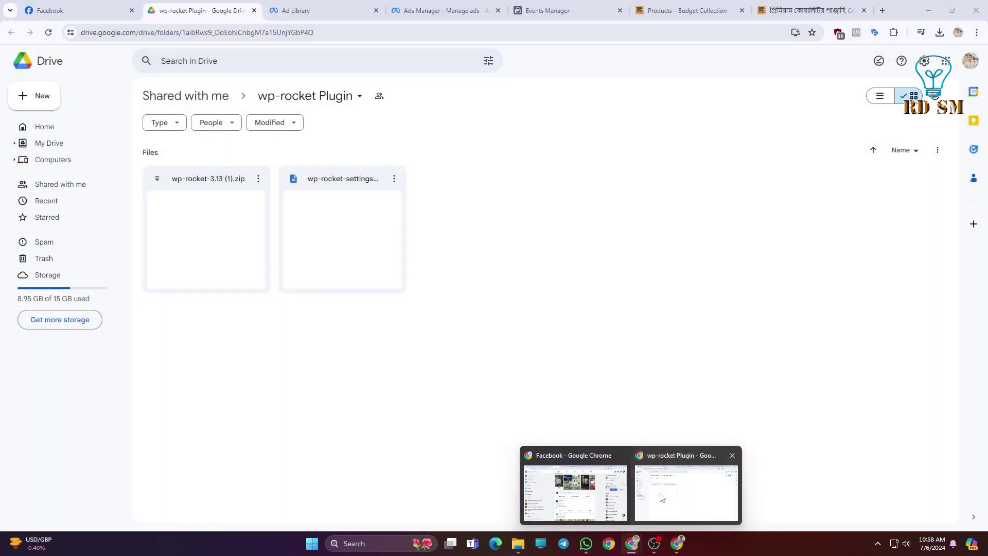
pyautogui.click(663, 497)
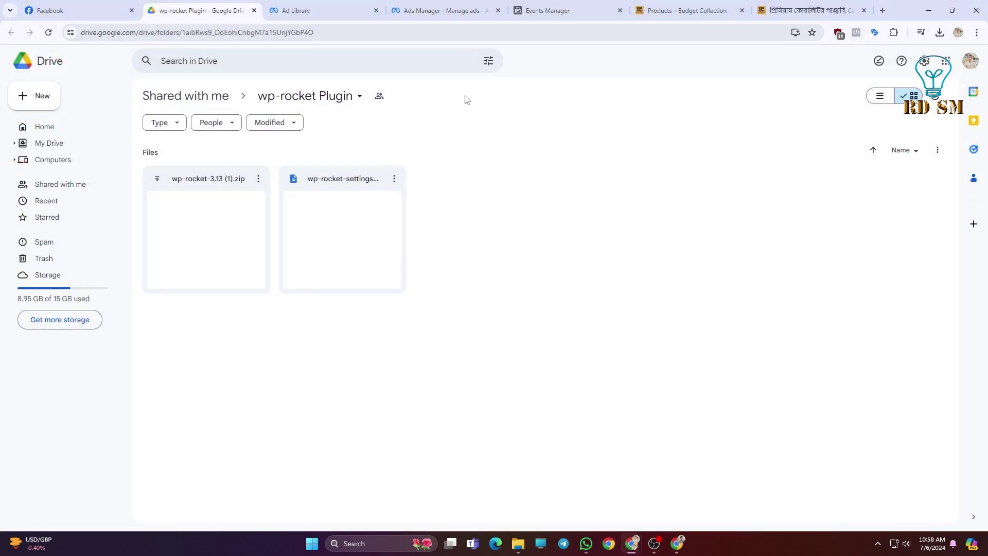
pyautogui.click(77, 10)
pyautogui.scroll(1, 859, 366)
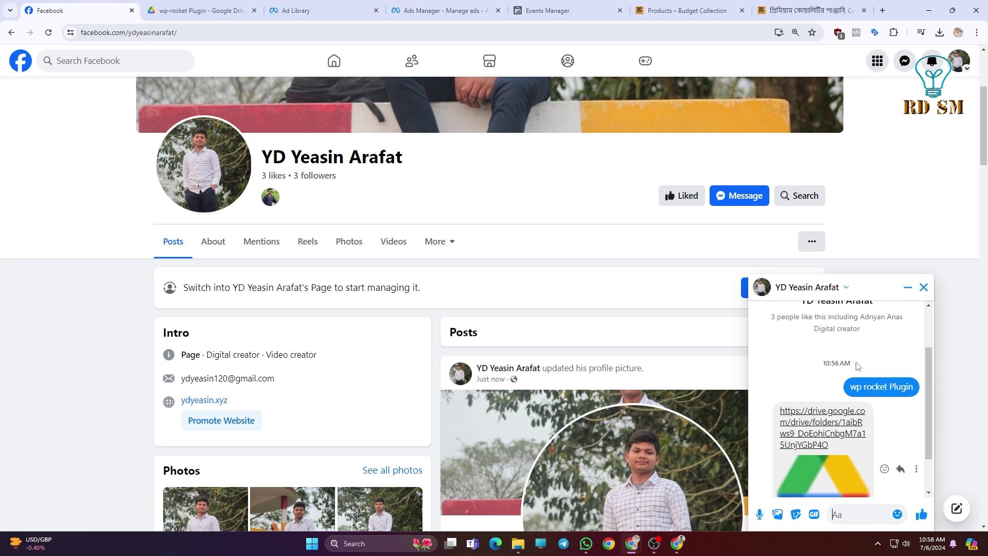
pyautogui.moveTo(852, 387); pyautogui.dragTo(896, 398)
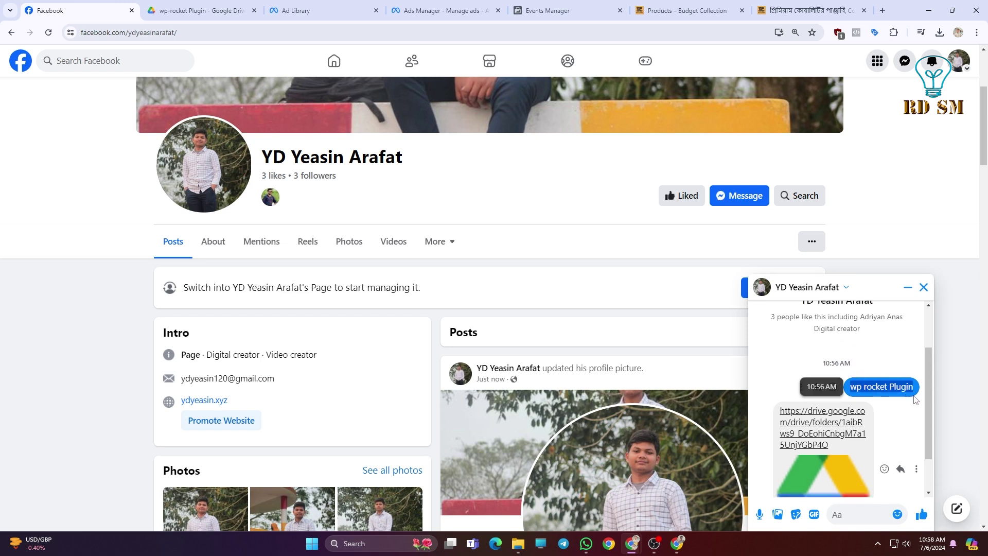
pyautogui.scroll(-1, 896, 422)
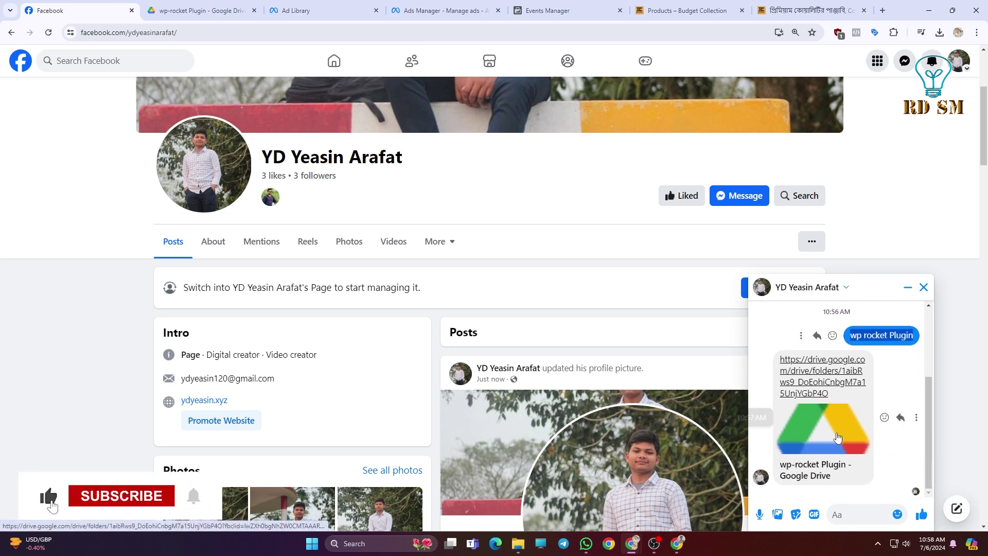
pyautogui.scroll(1, 838, 438)
pyautogui.scroll(-1, 837, 437)
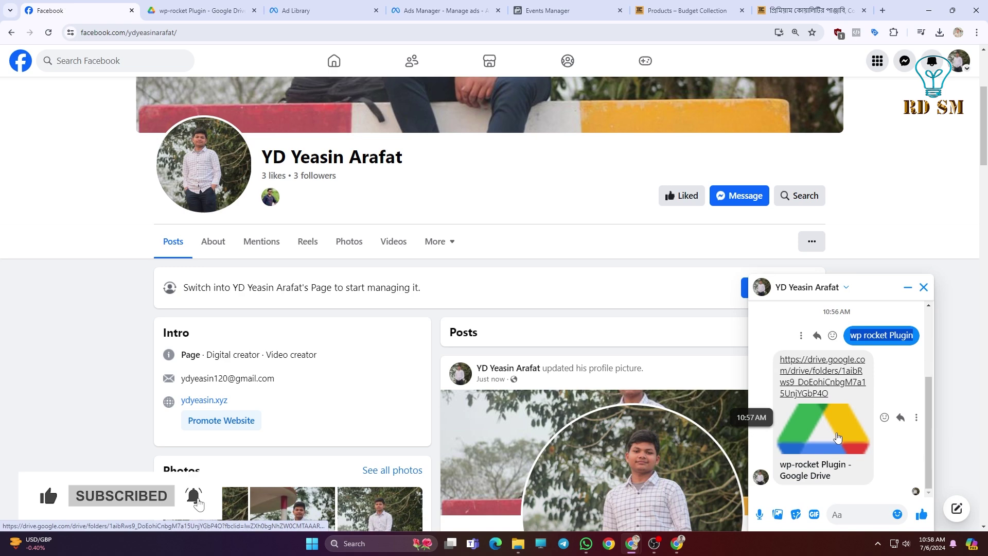